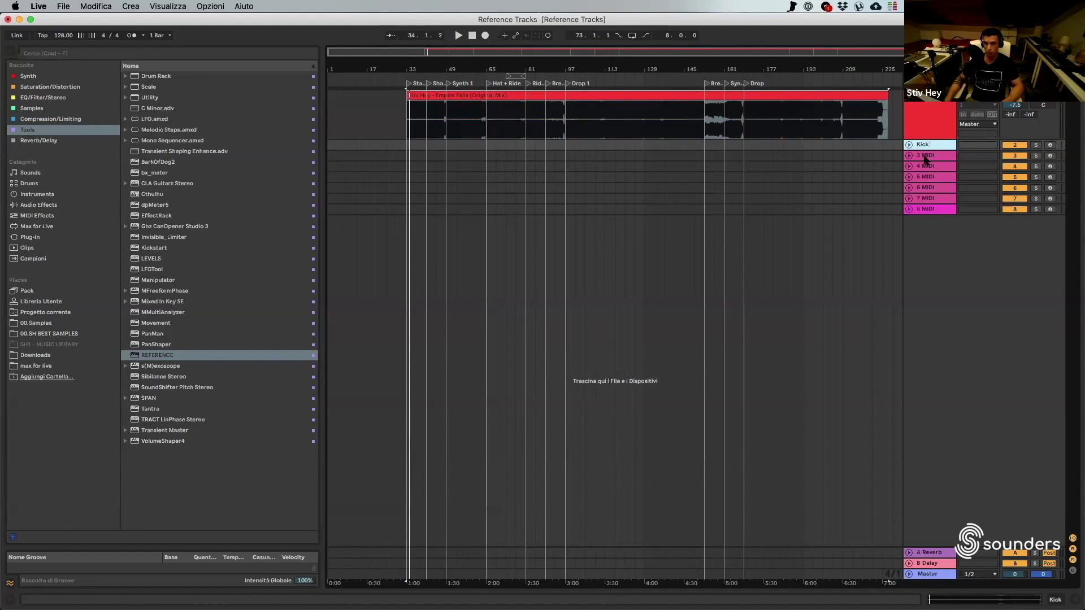
- Rename the second and third pink tracks, 3 MIDI and 4 MIDI, as Sub and Atm
click(925, 155)
key(super+r)
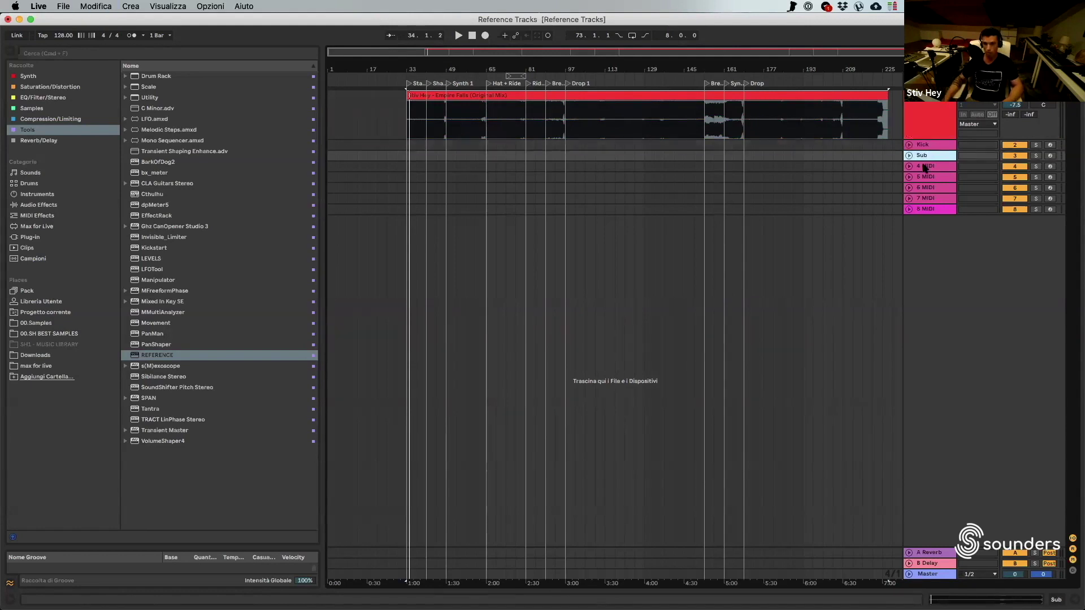
click(925, 166)
key(super+r)
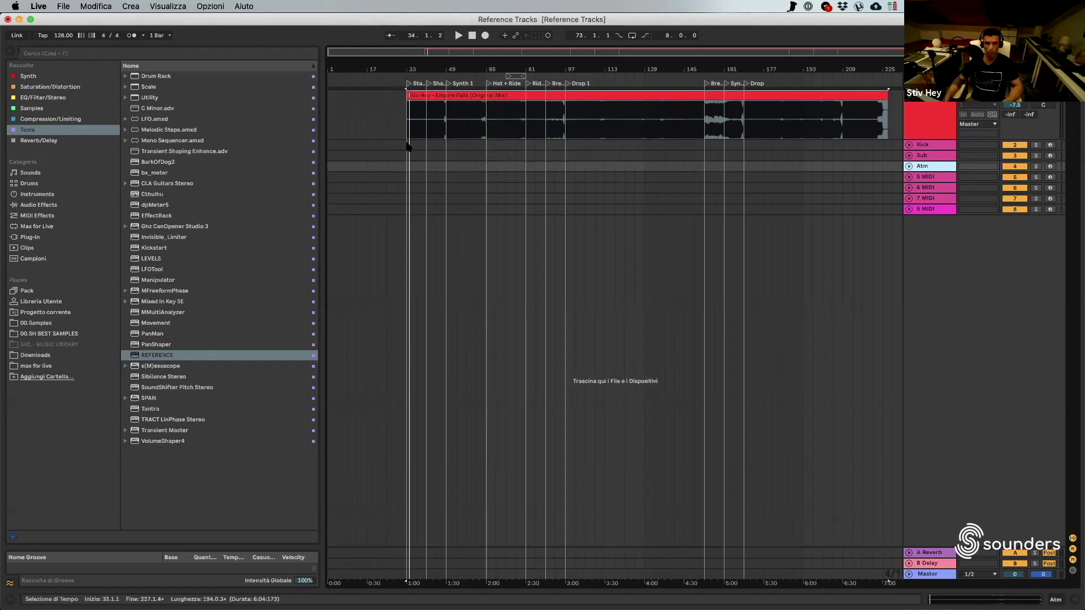
- Create an eight-bar MIDI clip at bar 33 on the Kick track and enter four consecutive C3 quarter notes in its first bar
drag(409, 145, 421, 145)
key(super+shift+m)
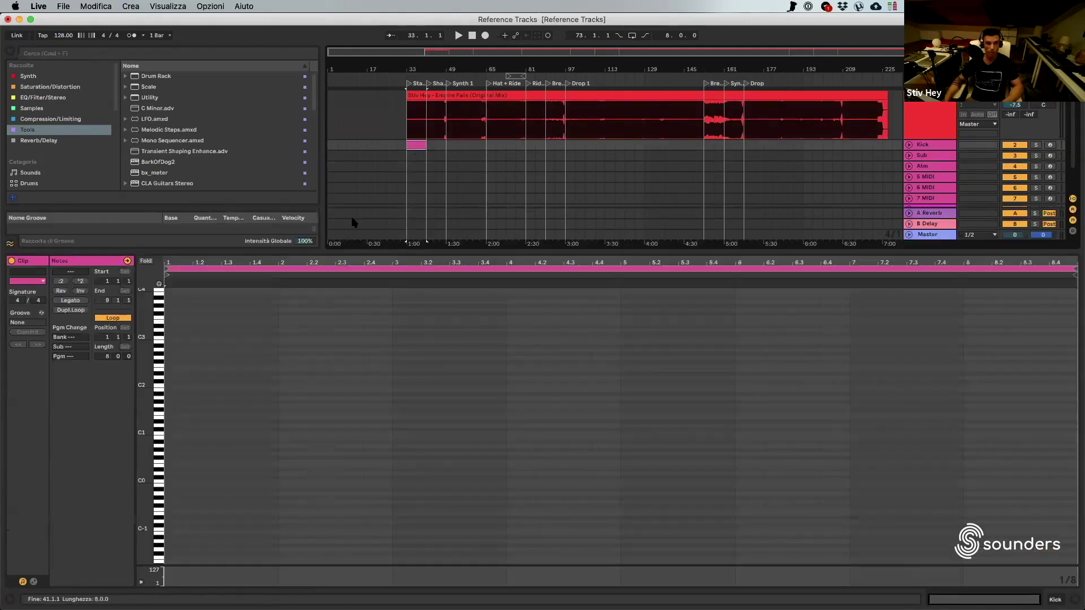
click(201, 375)
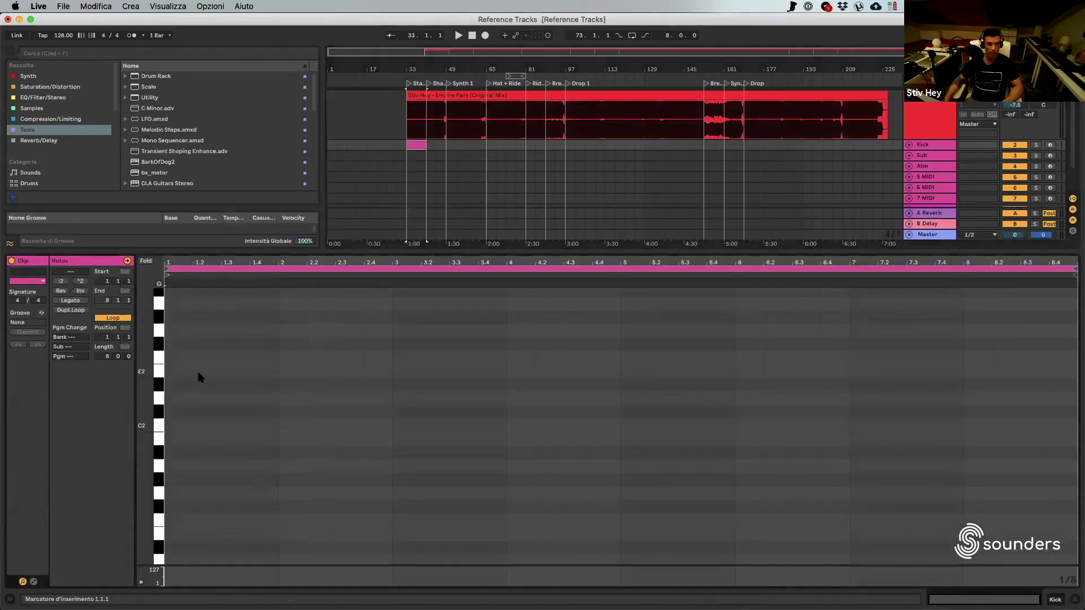
scroll(201, 376, up, 8)
double_click(182, 353)
mouse_move(183, 355)
mouse_down()
mouse_move(169, 354)
mouse_move(191, 353)
mouse_up()
key(super+d)
key(super+d)
key(super+d)
- Loop the first bar of the Kick clip and extend the clip to bar 225 in the arrangement
drag(270, 369, 148, 314)
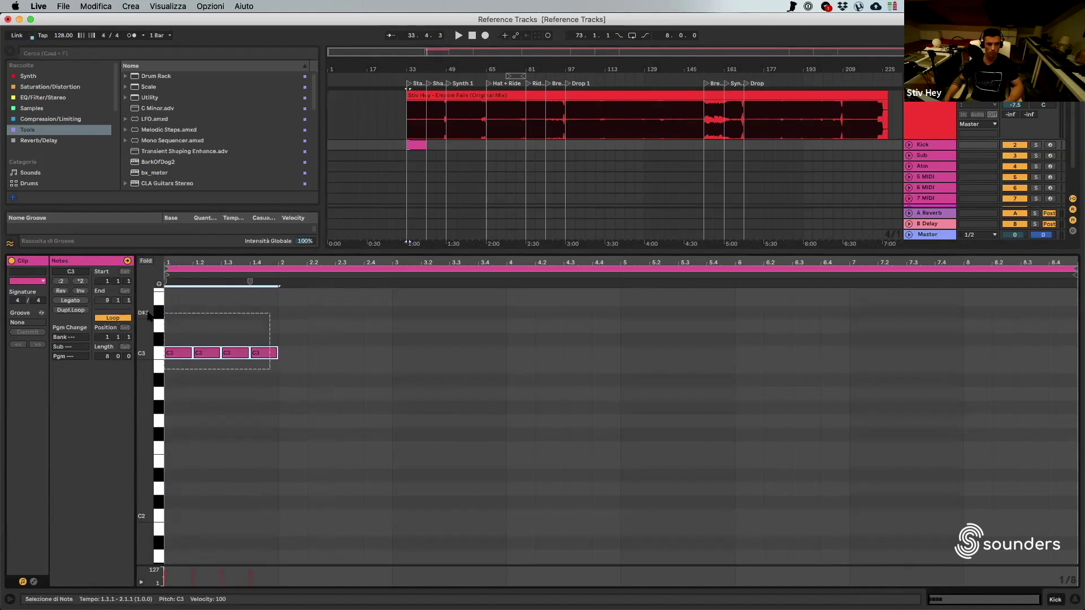
key(super+l)
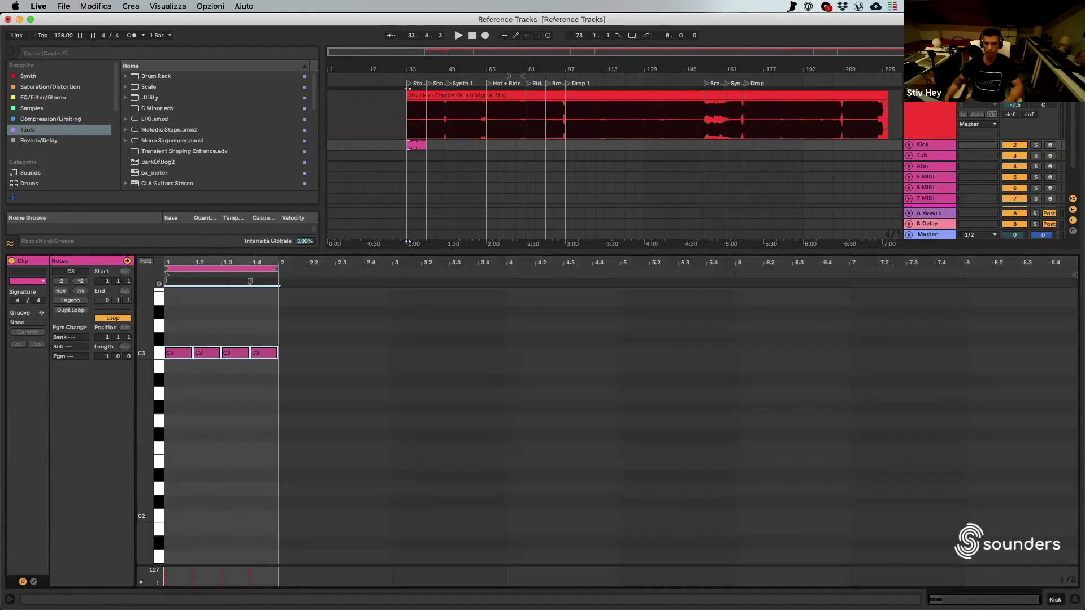
click(1074, 599)
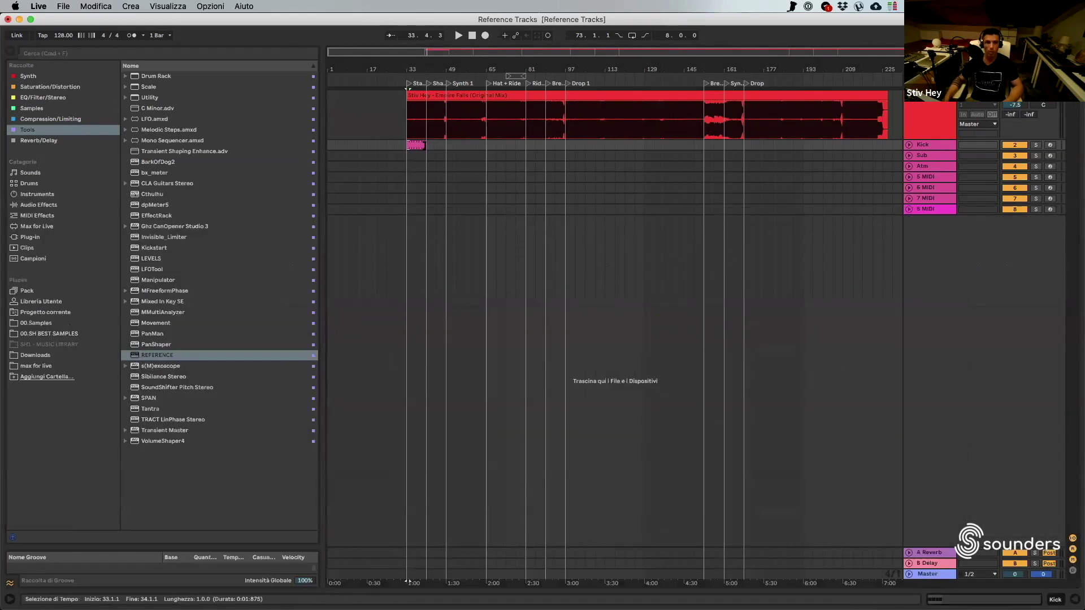
drag(424, 145, 882, 147)
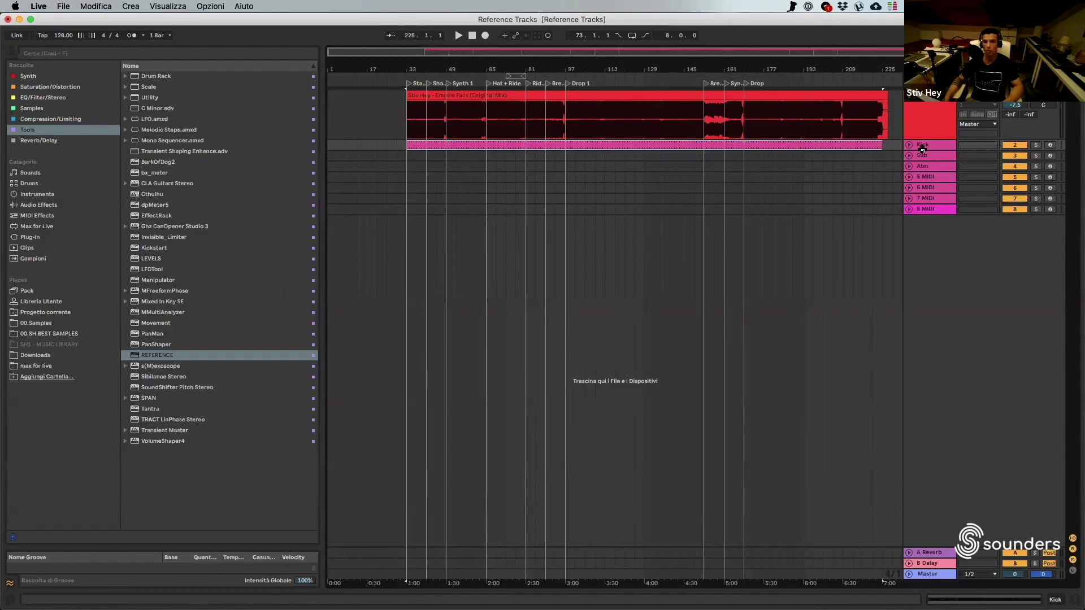
- Delete bar 48 of the Kick clip, where the reference track breaks just before the Synth 1 marker
click(909, 145)
scroll(441, 170, up, 10)
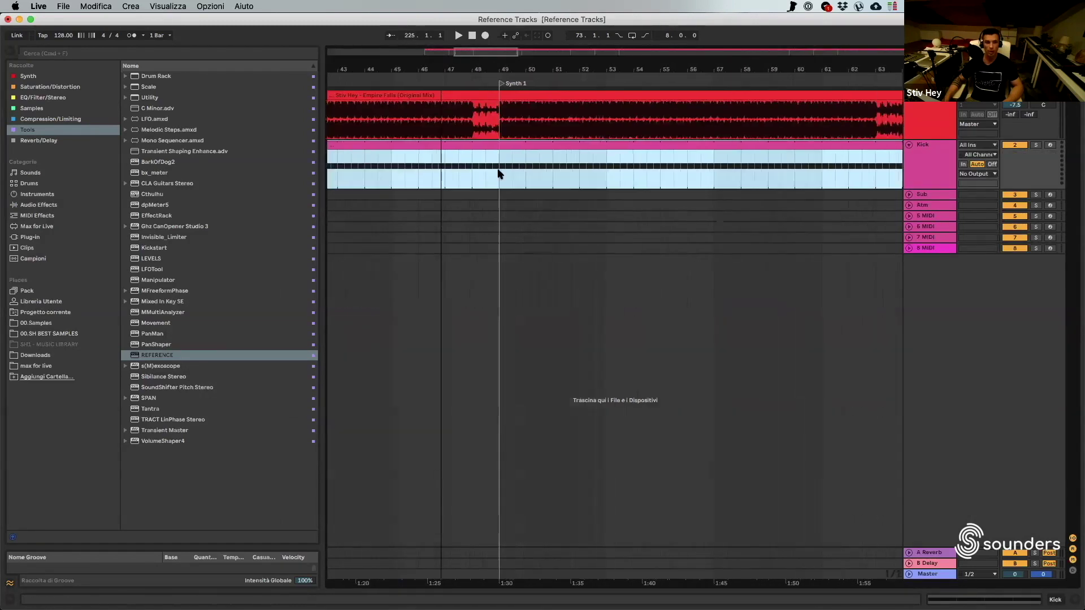
drag(491, 155, 514, 141)
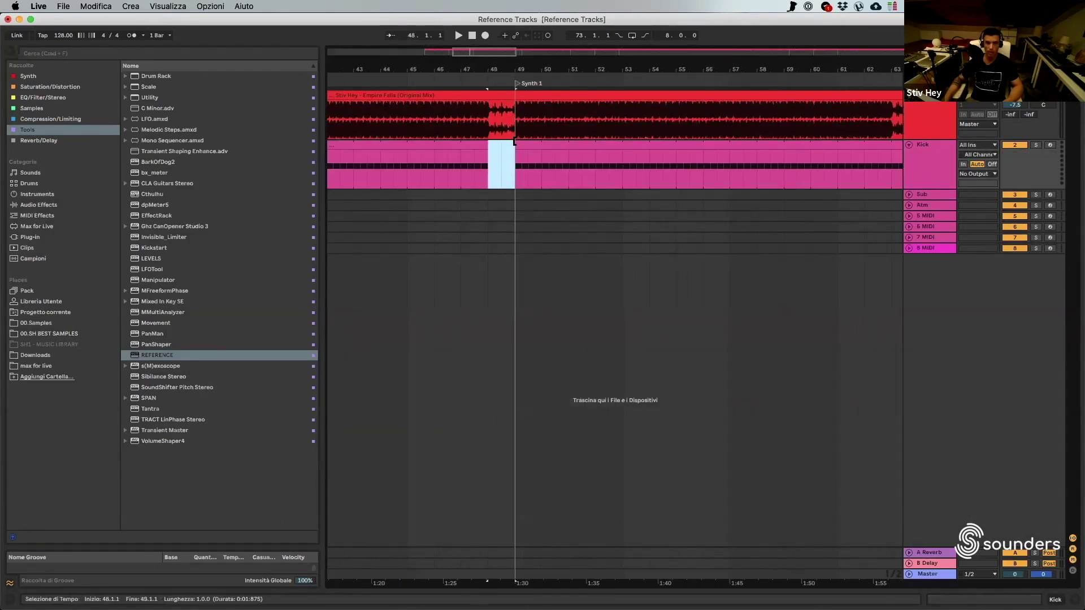
key(Delete)
click(518, 144)
drag(506, 64, 648, 21)
- Create a four-bar MIDI clip at bar 33 on the Sub track with an off-beat C3 eighth note looped over one beat
click(936, 196)
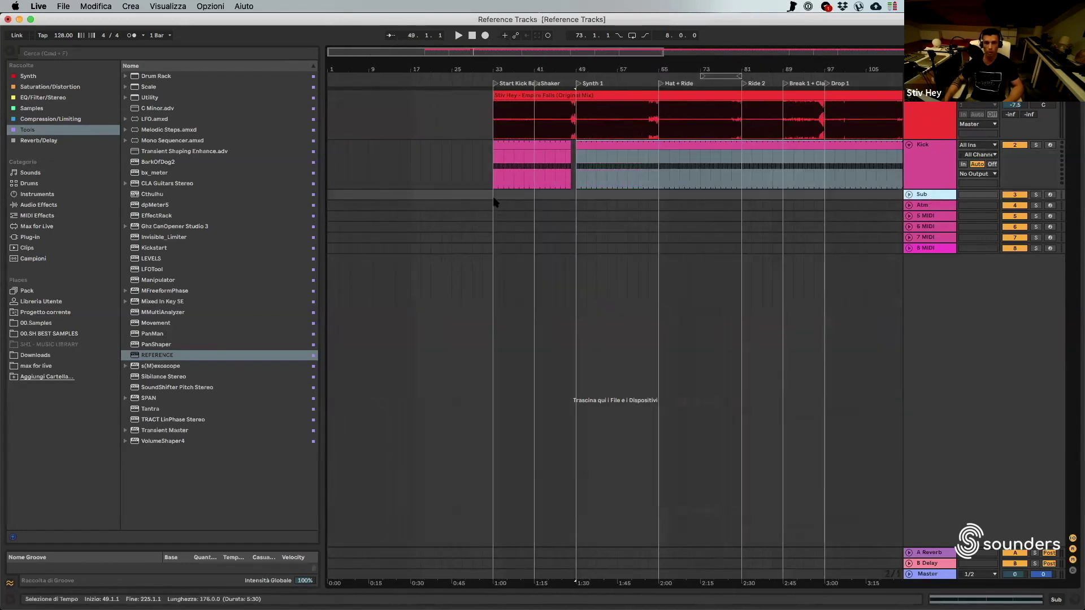
drag(493, 198, 514, 197)
key(super+shift+m)
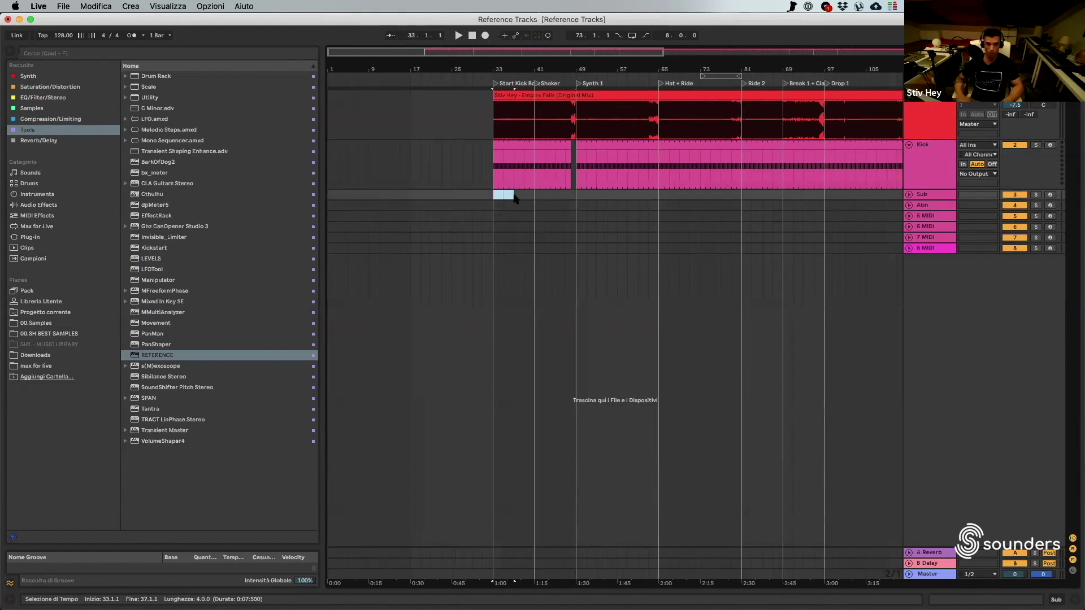
double_click(198, 456)
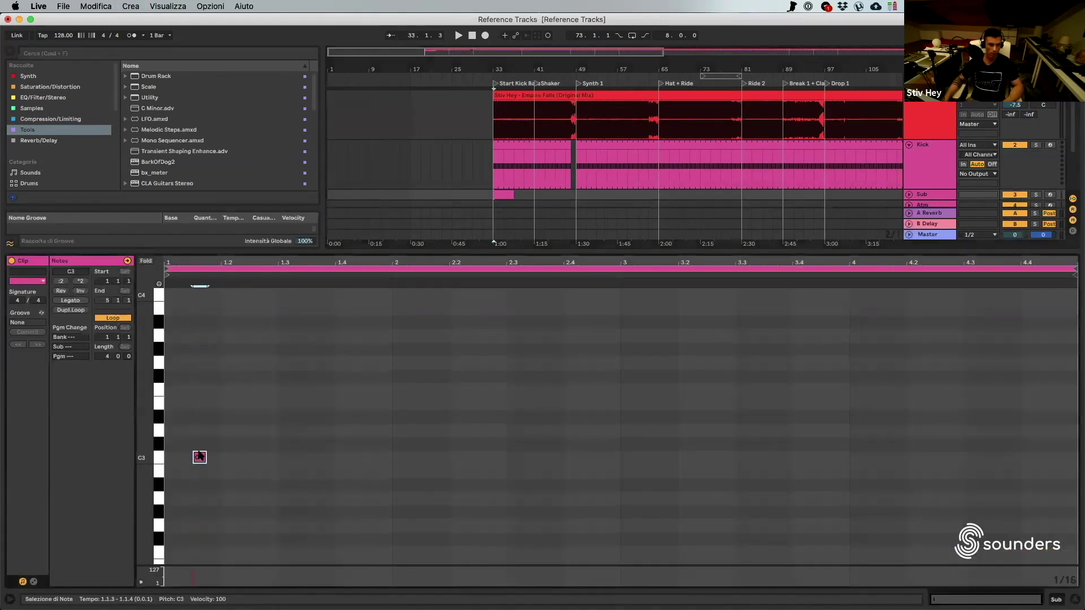
drag(205, 455, 220, 456)
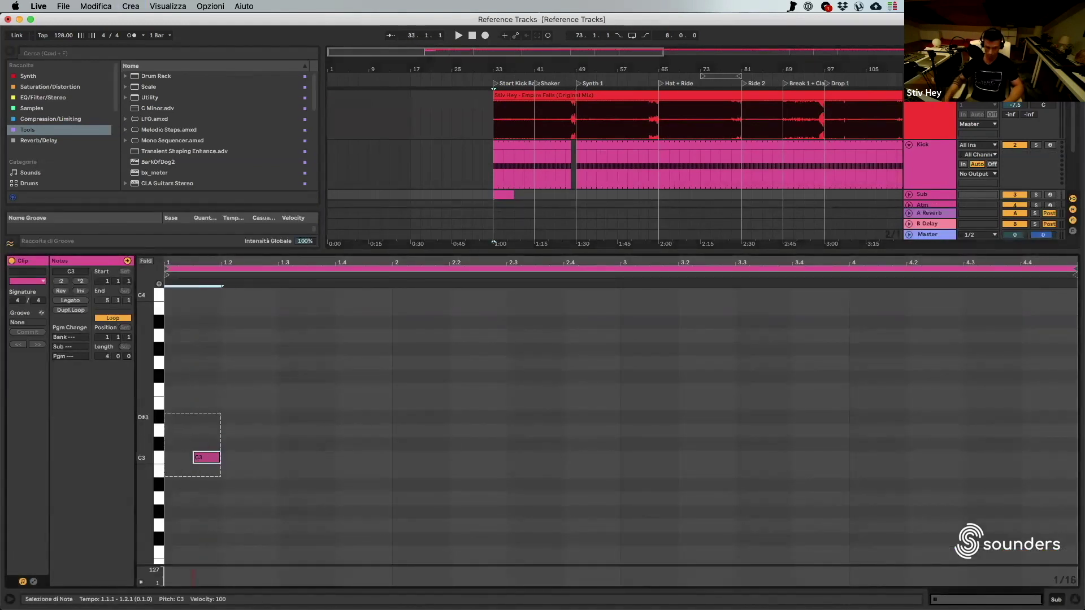
key(super+l)
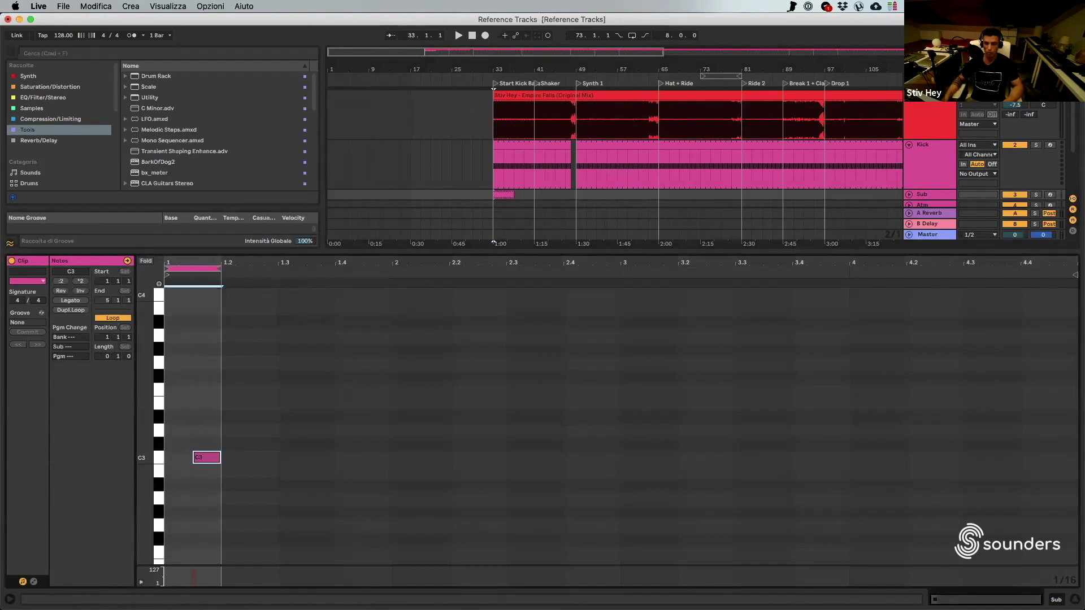
key(super+alt+l)
- Extend the Sub clip to bar 225 so it spans the same range as the Kick part
drag(514, 197, 956, 198)
drag(765, 69, 740, 23)
drag(627, 194, 868, 198)
key(super+d)
key(super+d)
key(super+d)
key(super+d)
key(super+d)
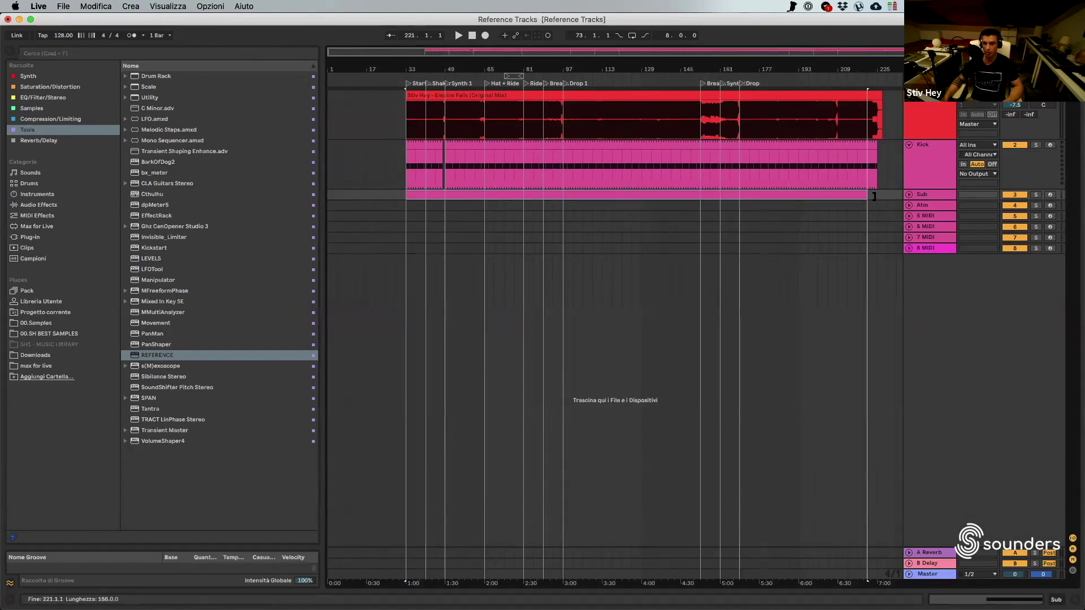
- Color the Sub track bright magenta and assign the track color to its clips
right_click(941, 195)
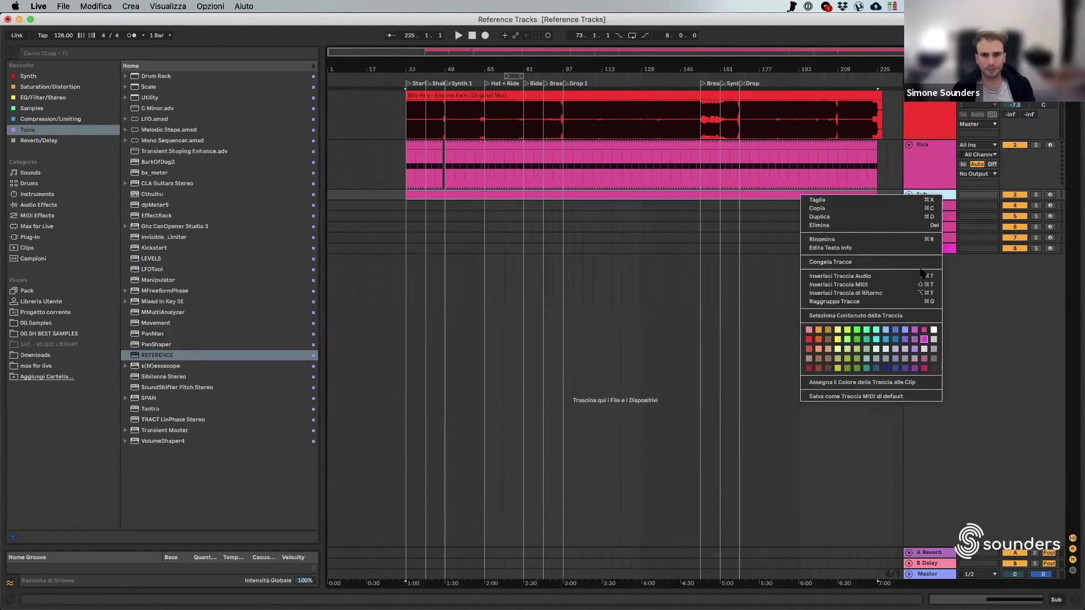
click(925, 339)
right_click(943, 195)
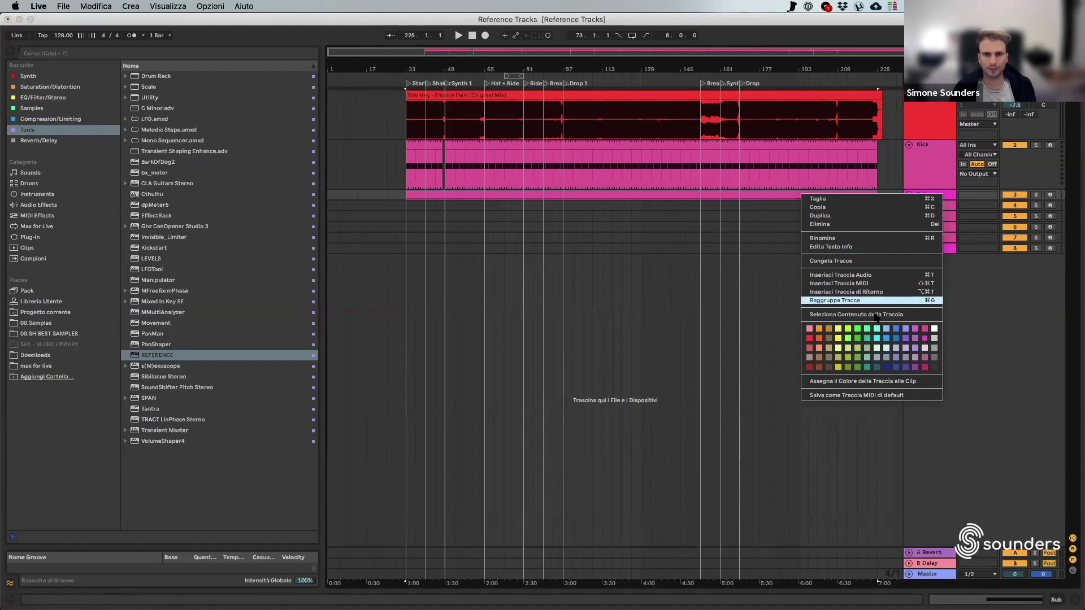
click(876, 381)
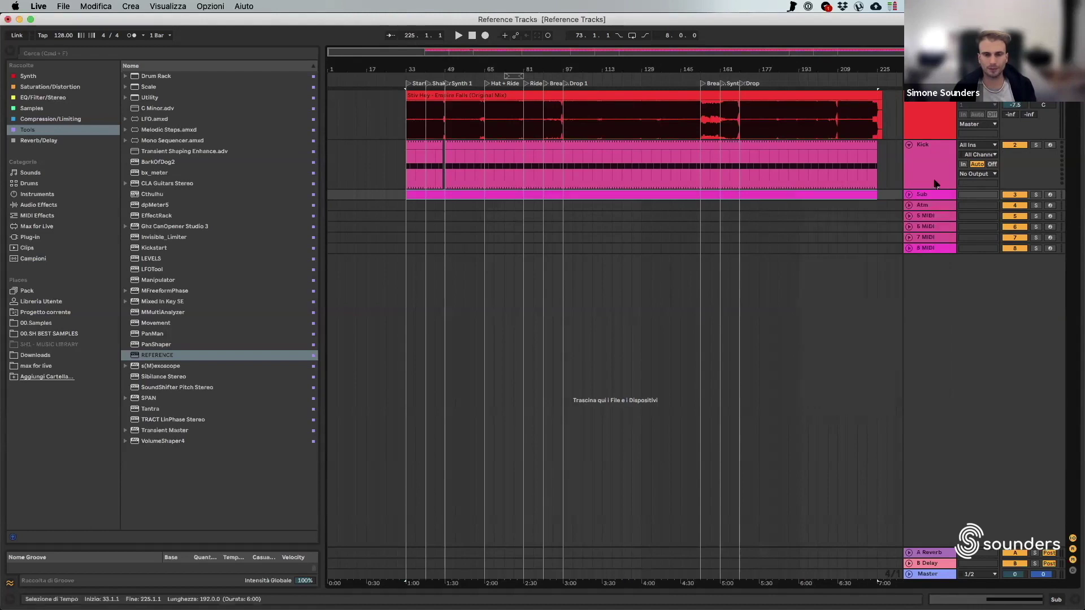
- Create an eight-bar MIDI clip at bar 33 on the Atm track and fill it with one sustained C3 note
click(908, 205)
drag(409, 209, 420, 207)
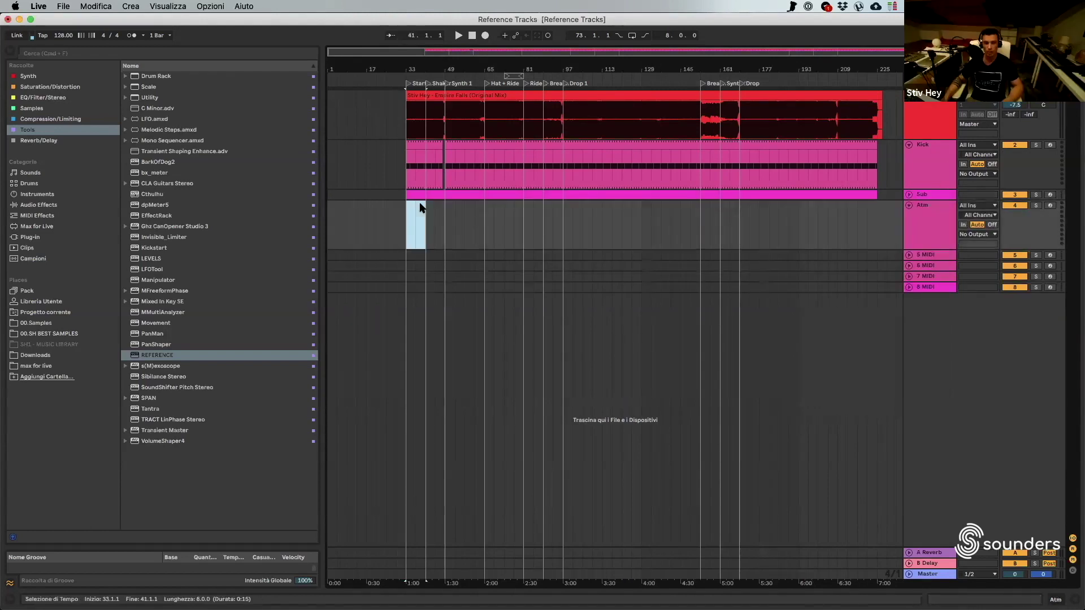
key(super+shift+m)
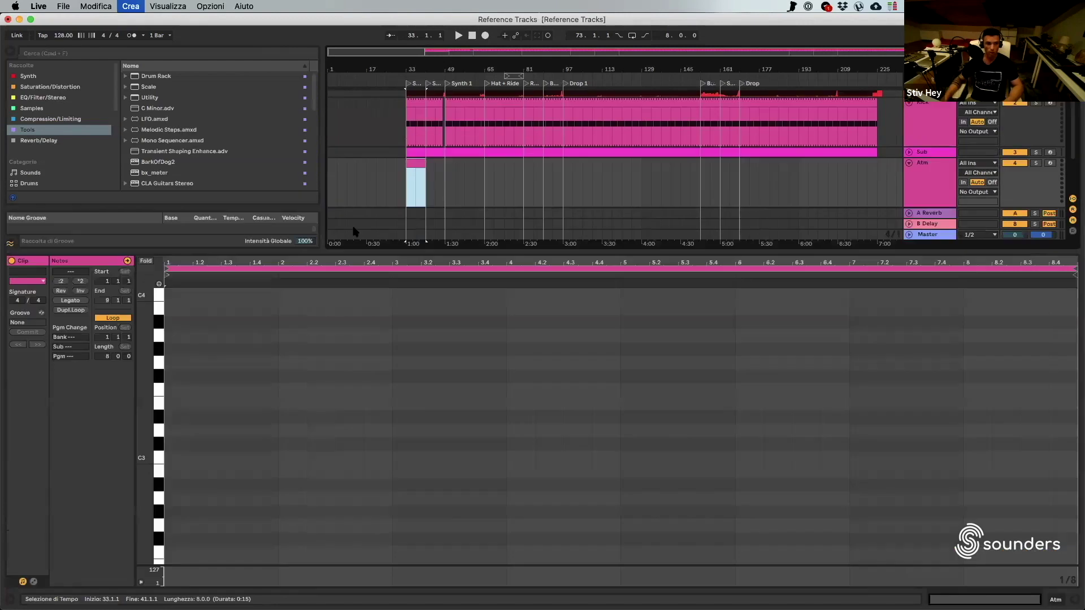
double_click(169, 458)
drag(180, 458, 764, 458)
- Extend the Atm clip to bar 225 and collapse the Atm track
click(1075, 597)
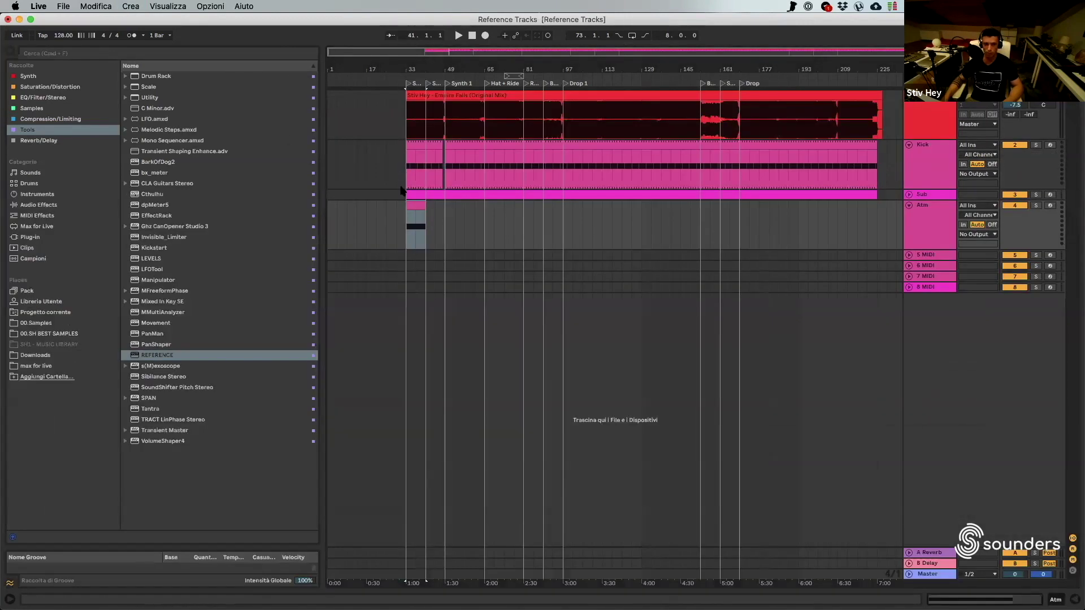
drag(425, 207, 877, 215)
click(909, 206)
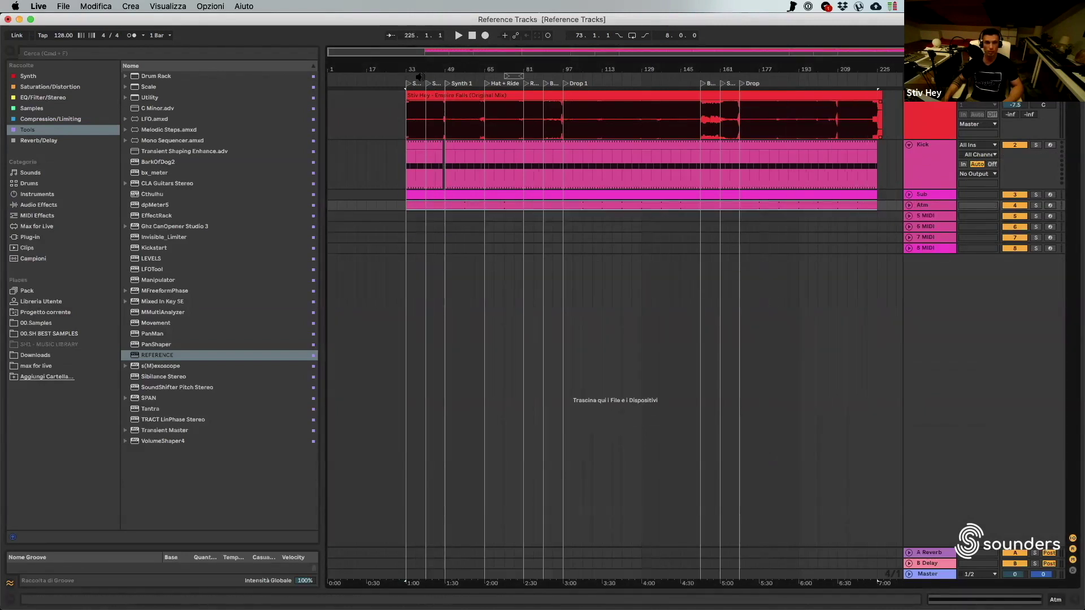
- Play the reference track from the section leading up to the Shaker marker
drag(415, 70, 444, 102)
click(444, 84)
click(454, 83)
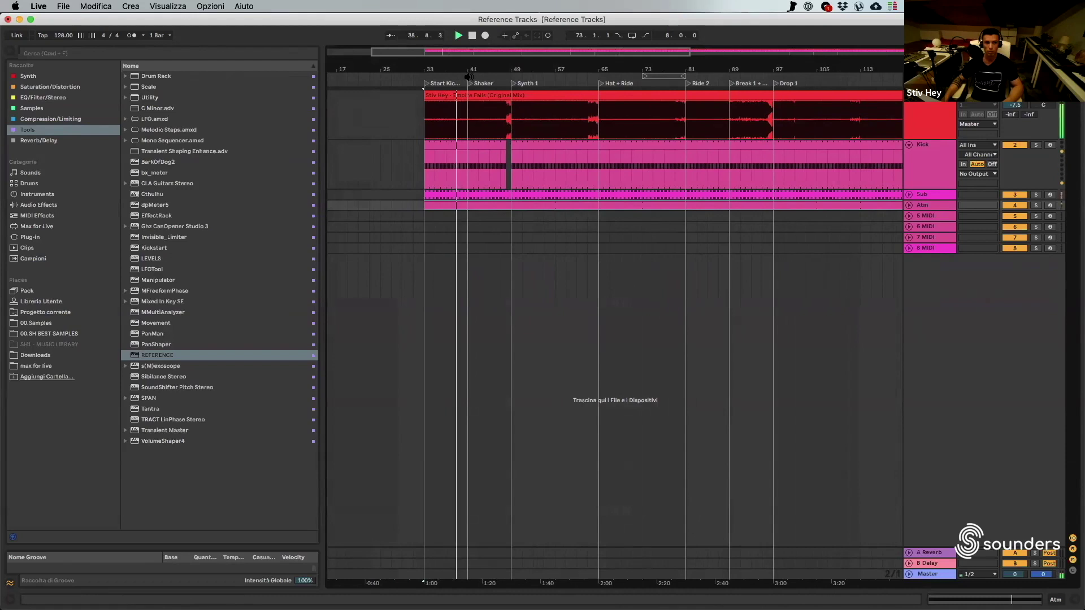
- Color the Atm track purple and assign the track color to its clips
right_click(928, 206)
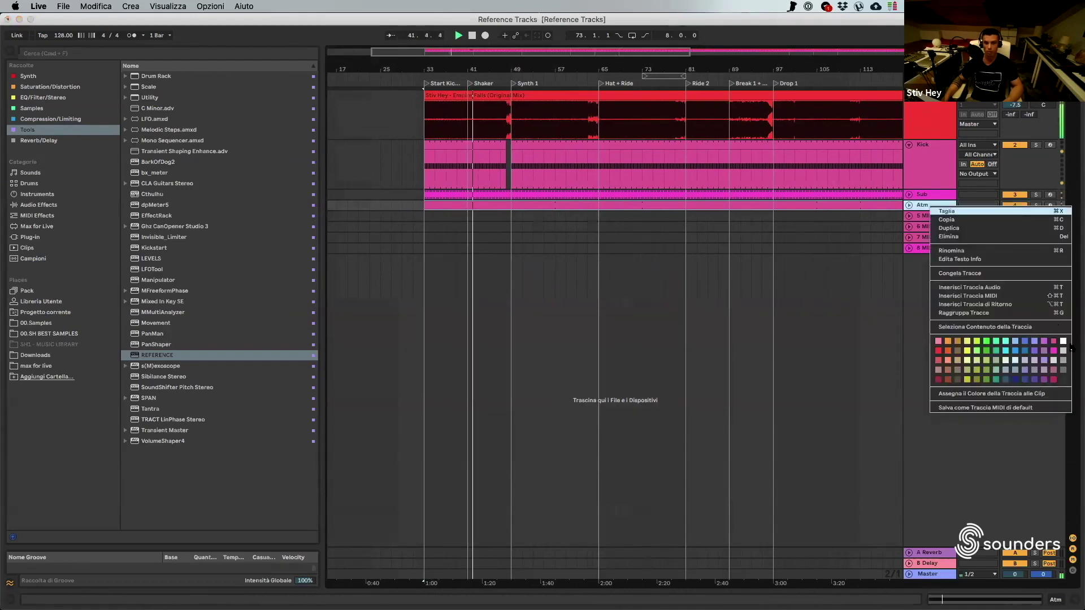
click(1043, 342)
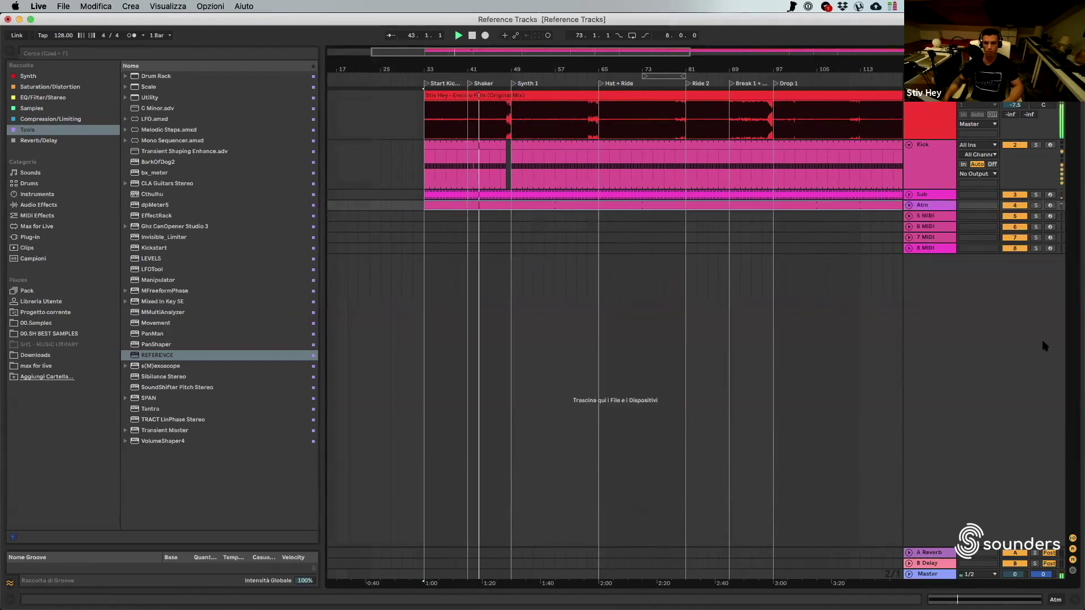
right_click(933, 209)
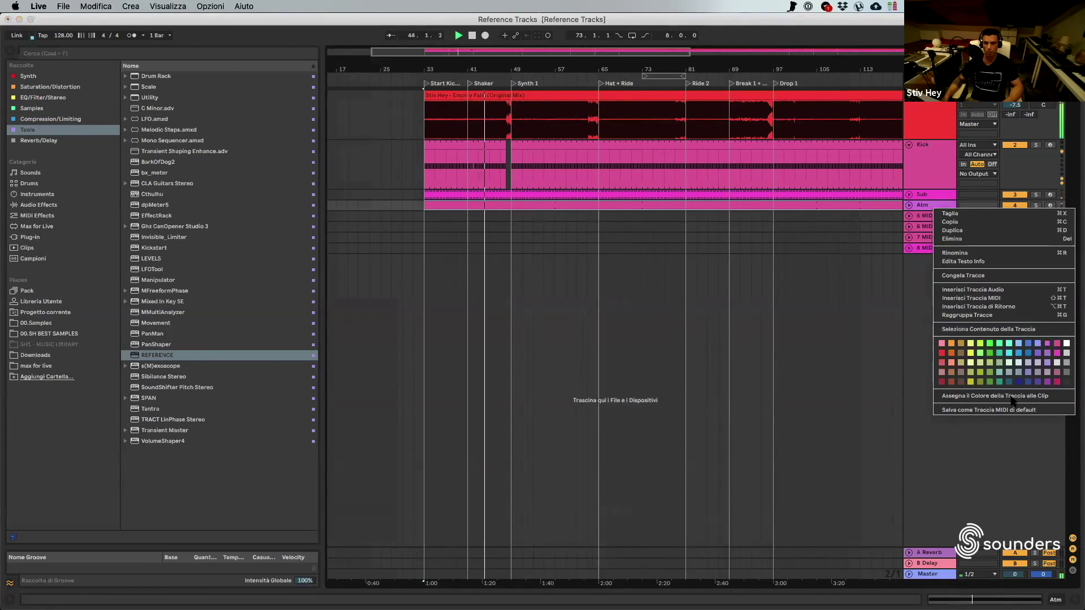
click(1014, 396)
- Create a six-bar MIDI clip at the Shaker marker on the 5 MIDI track, shorten its loop to two beats and stop playback
click(909, 216)
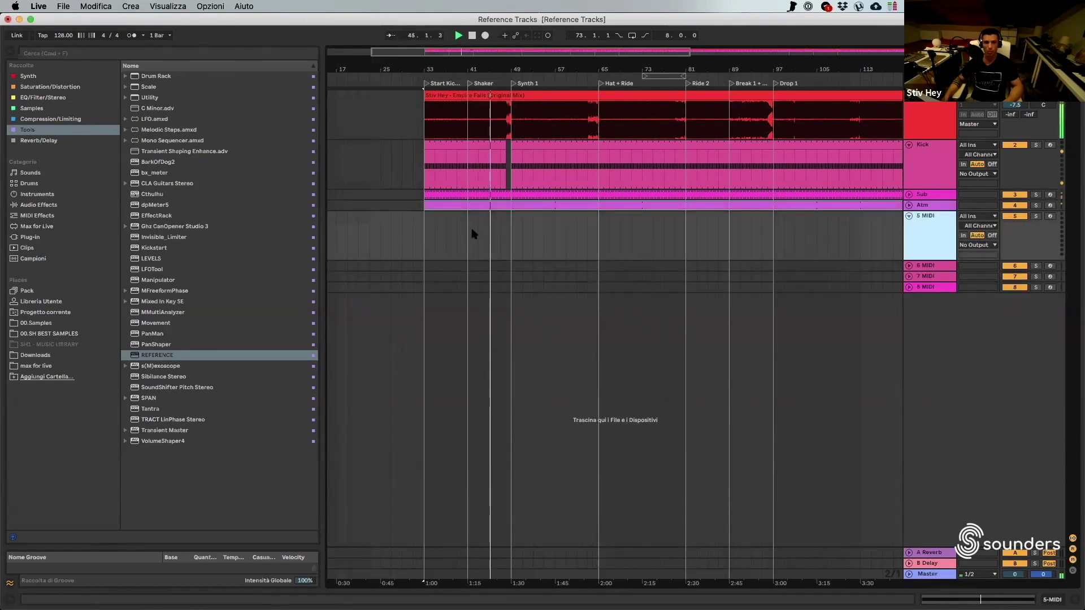
drag(468, 221, 499, 218)
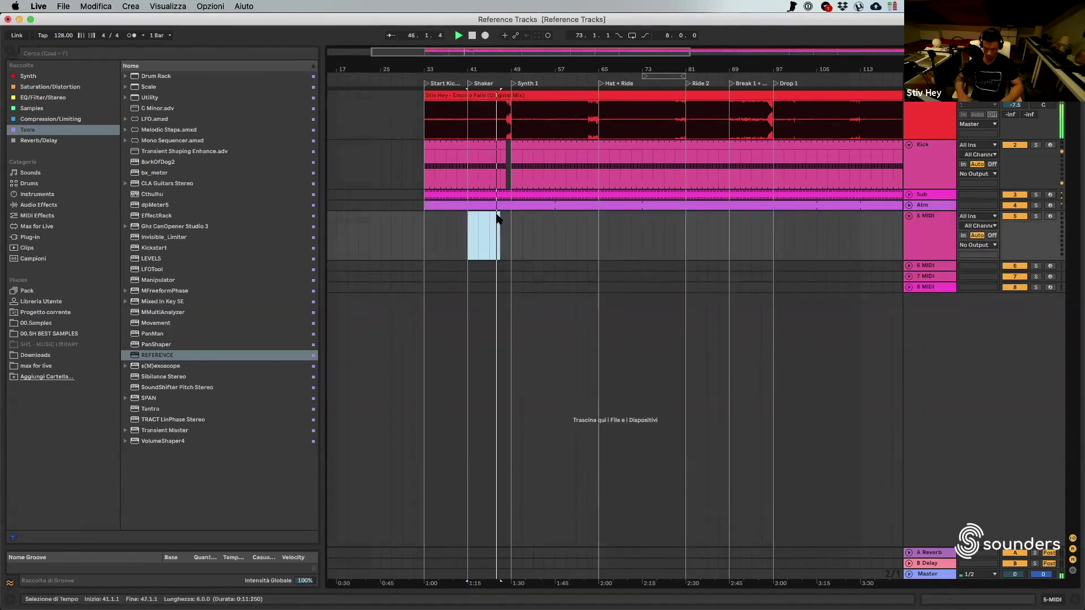
key(super+shift+m)
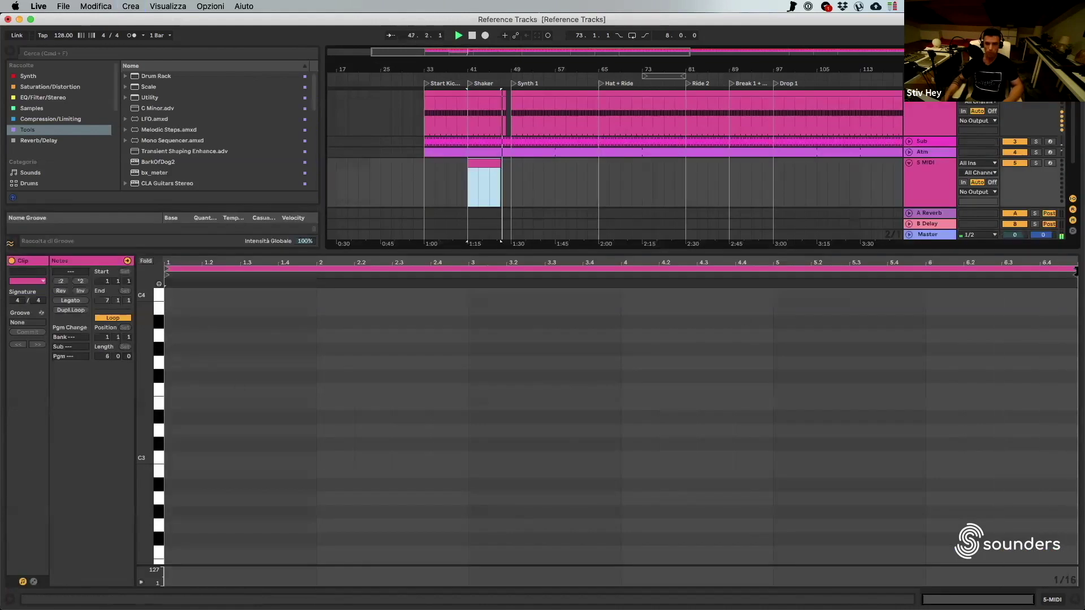
drag(1076, 269, 237, 302)
key(space)
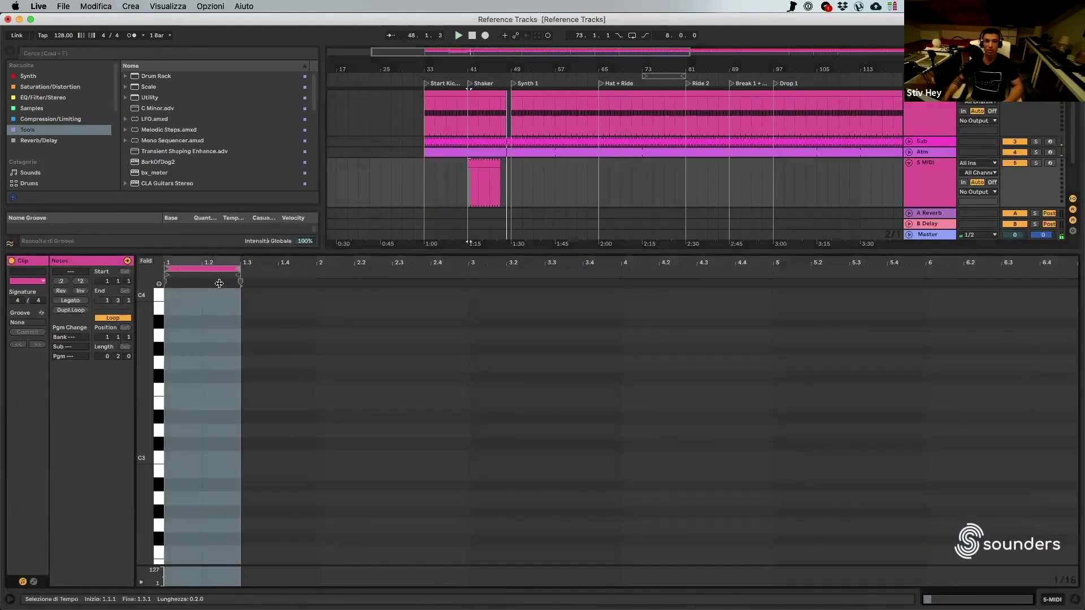
- Set the note grid to 1/16 and draw consecutive C3 sixteenth notes across the clip's two-beat loop
drag(174, 263, 189, 350)
click(182, 450)
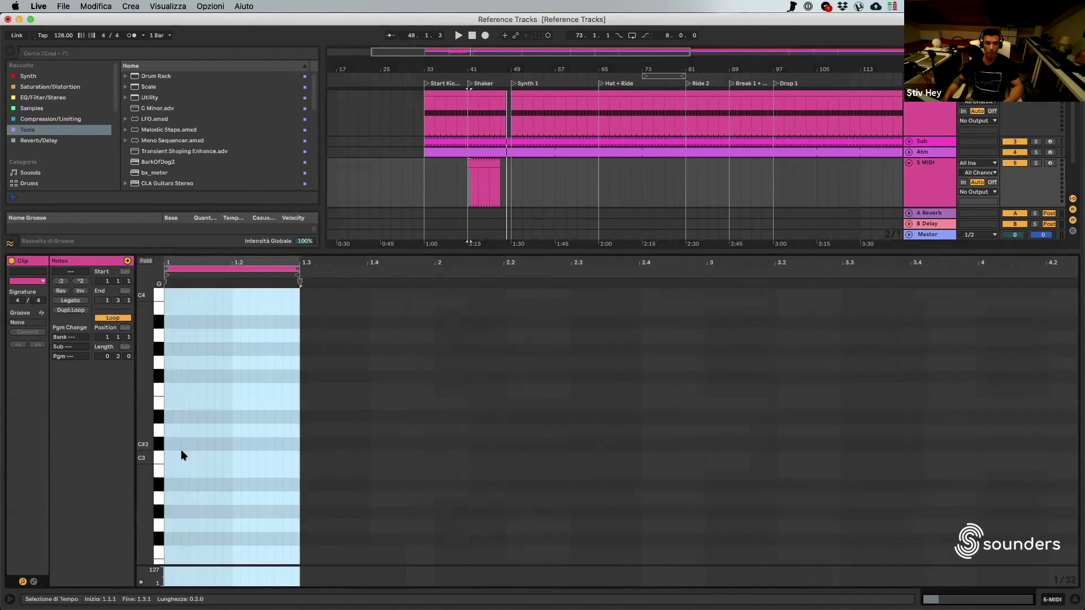
right_click(191, 443)
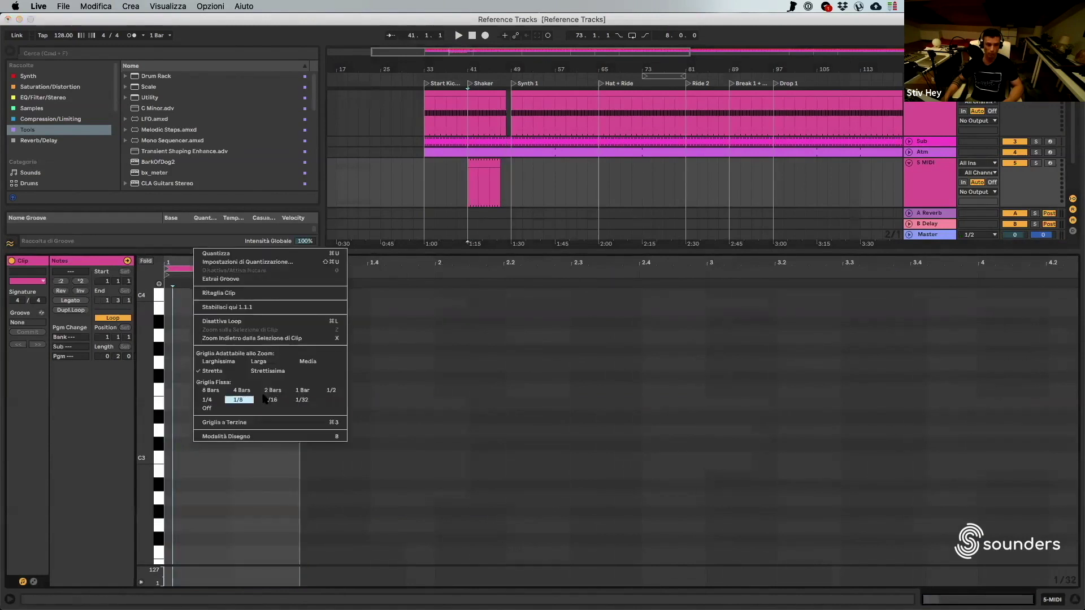
key(b)
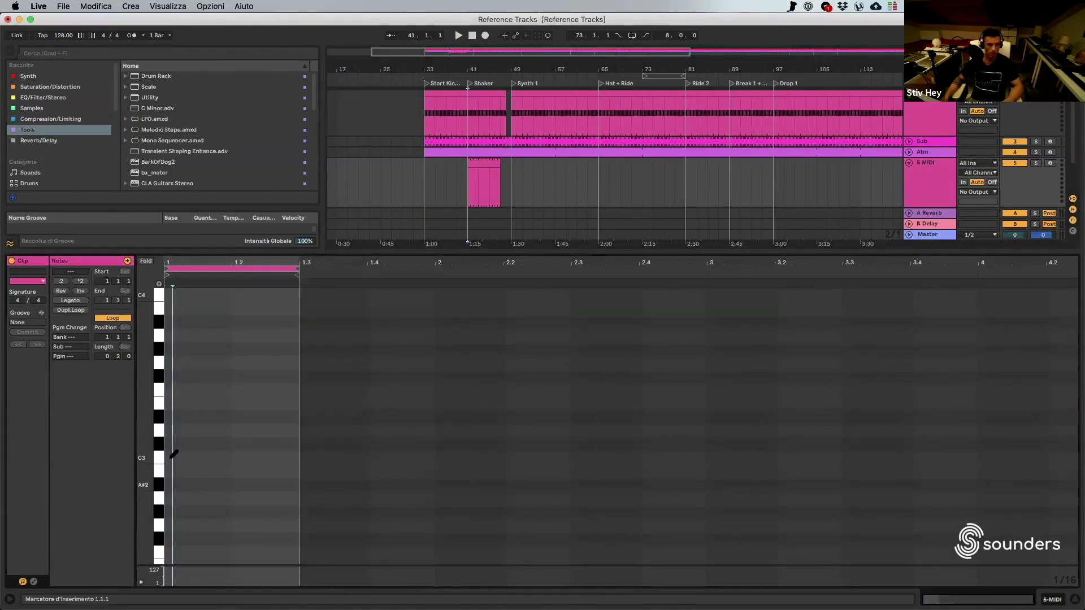
drag(169, 457, 291, 456)
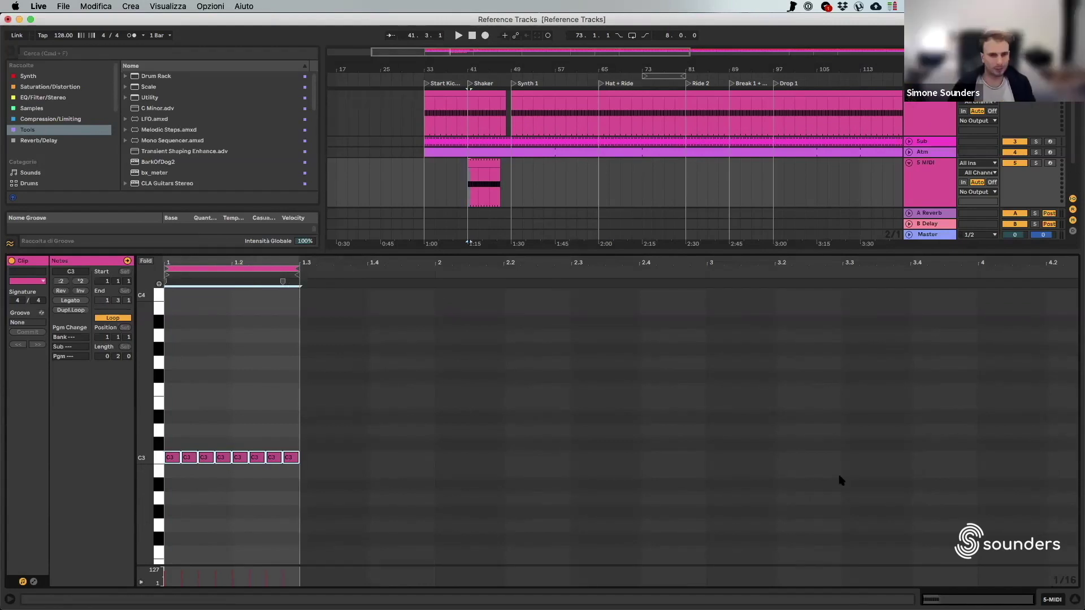
- Color the 5 MIDI track violet and rename it Shaker
key(super+alt+l)
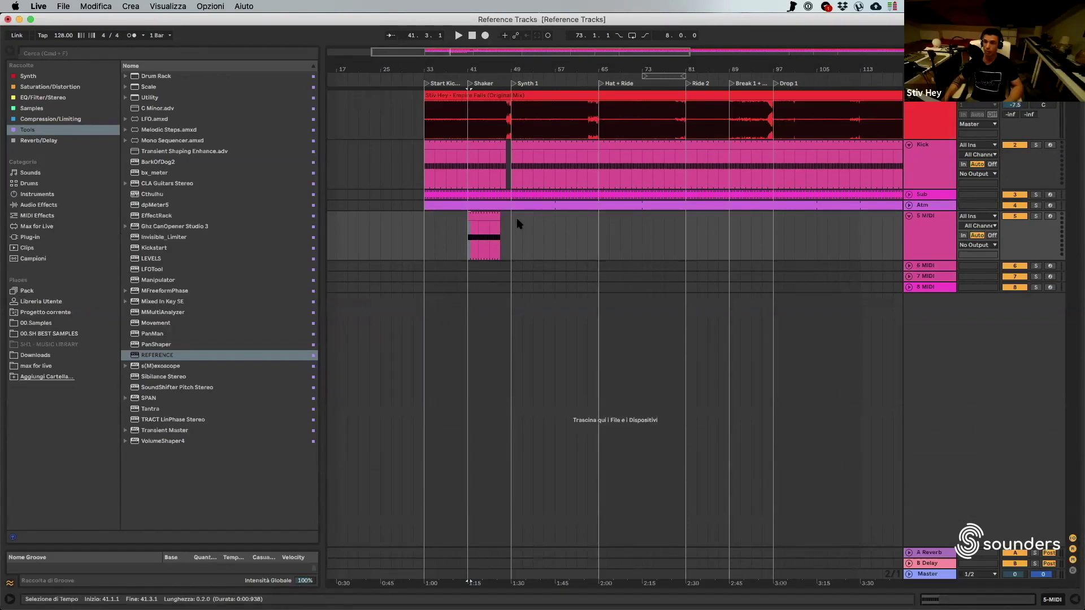
right_click(940, 221)
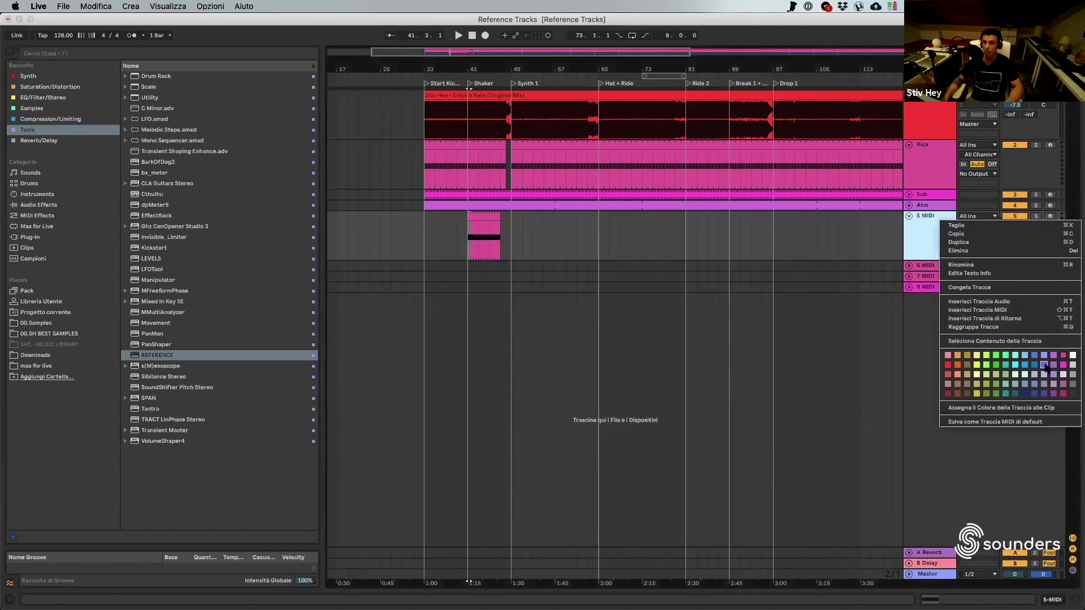
click(1043, 365)
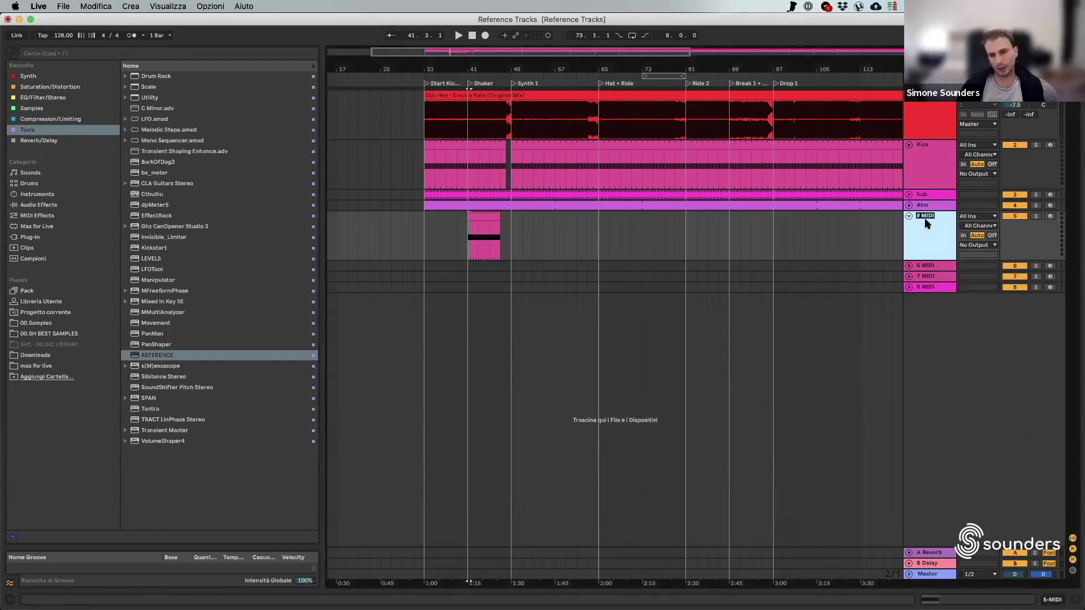
key(super+r)
text(Sh)
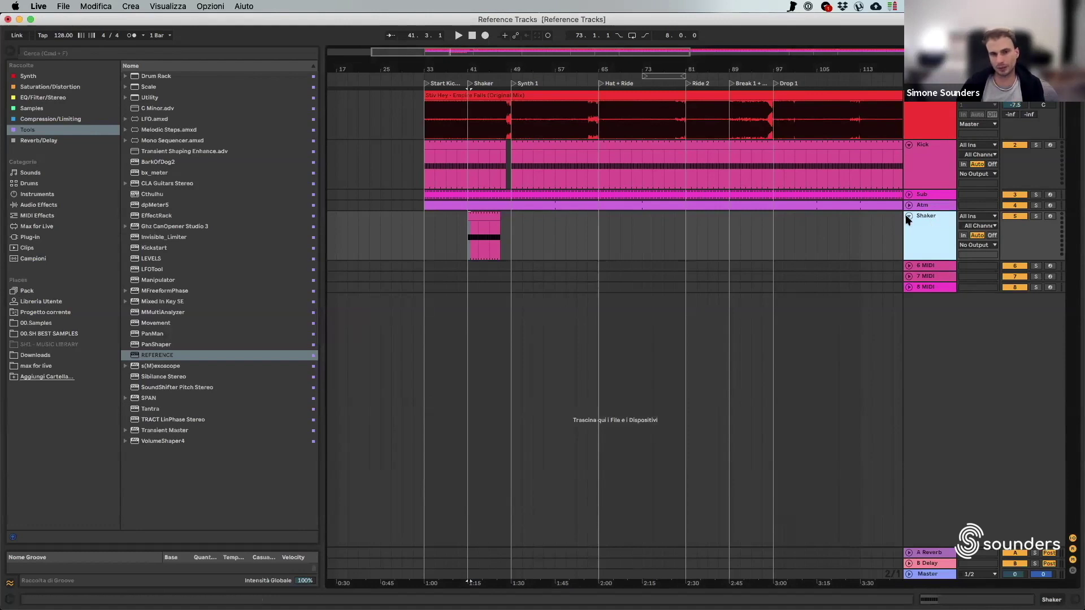
- Fold the Shaker track and assign its track color to its clip
click(908, 216)
right_click(943, 220)
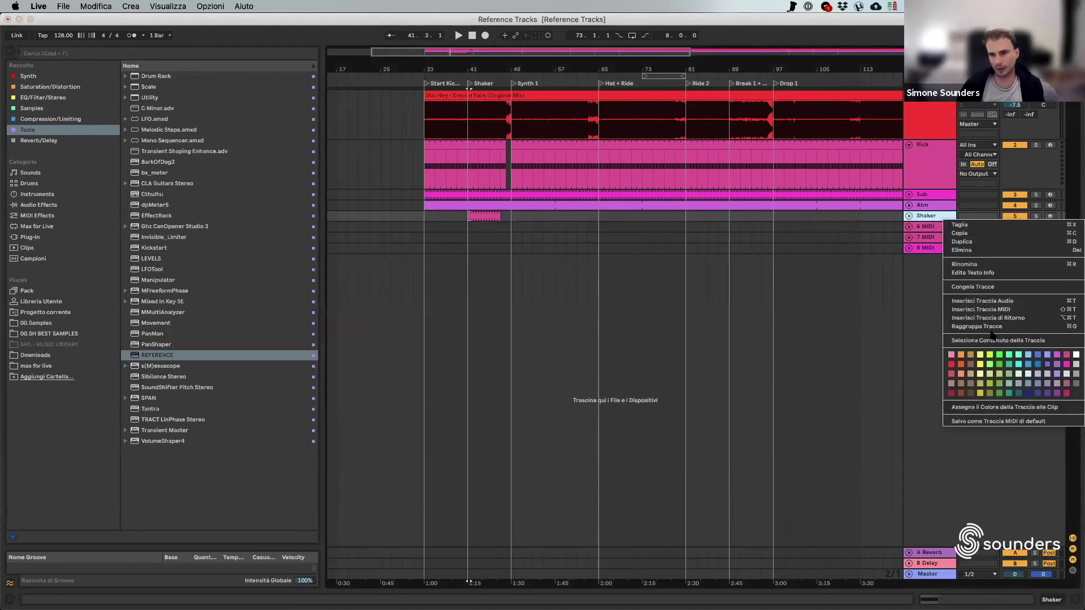
click(1004, 407)
- Extend the Shaker clip's end to the Synth 1 marker at bar 49
click(501, 220)
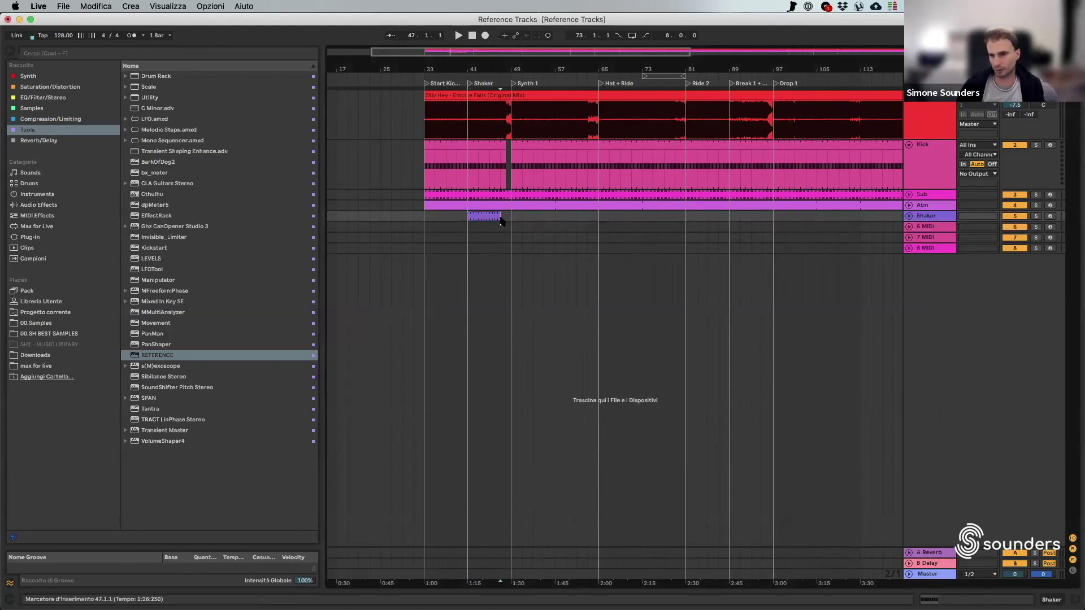
click(507, 217)
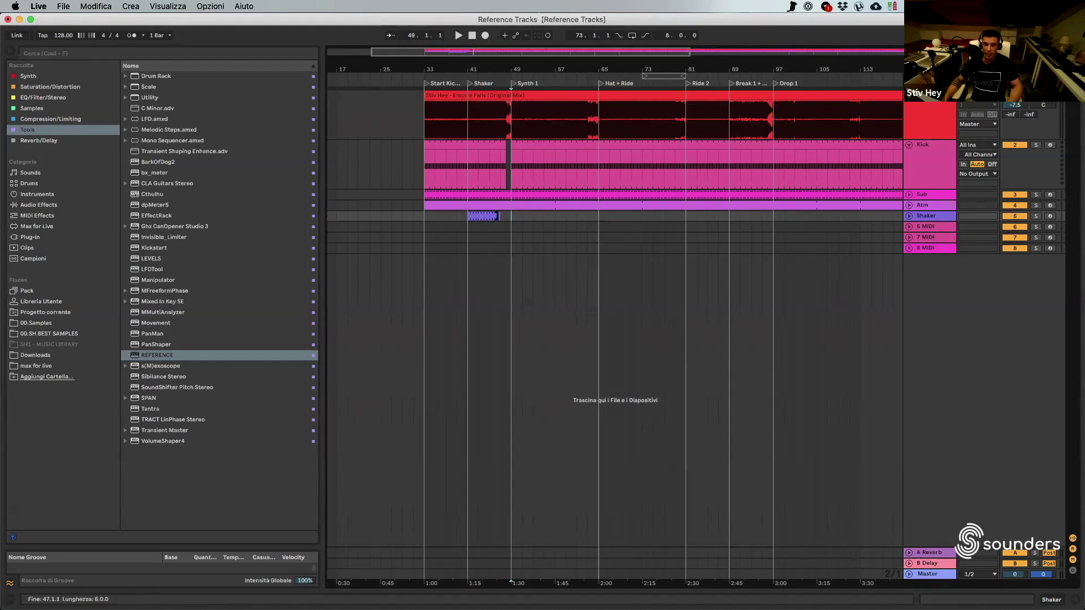
drag(499, 216, 513, 214)
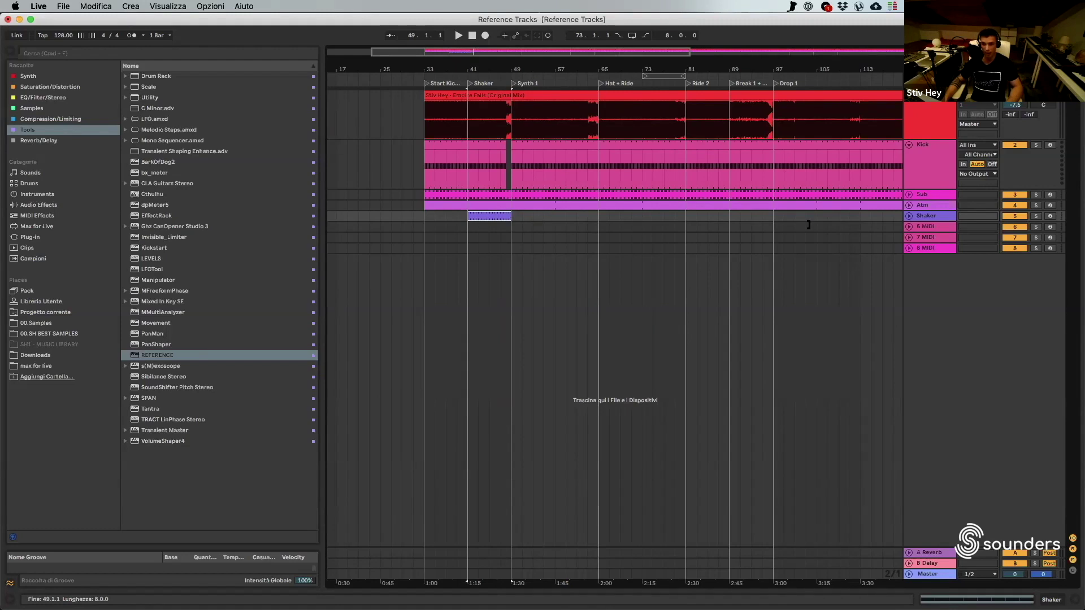
- Unfold the Shaker track, play the arrangement from the Shaker section and extend the Shaker clip to the Hat + Ride marker at bar 65
drag(808, 225, 860, 221)
drag(733, 62, 733, 28)
drag(601, 215, 445, 209)
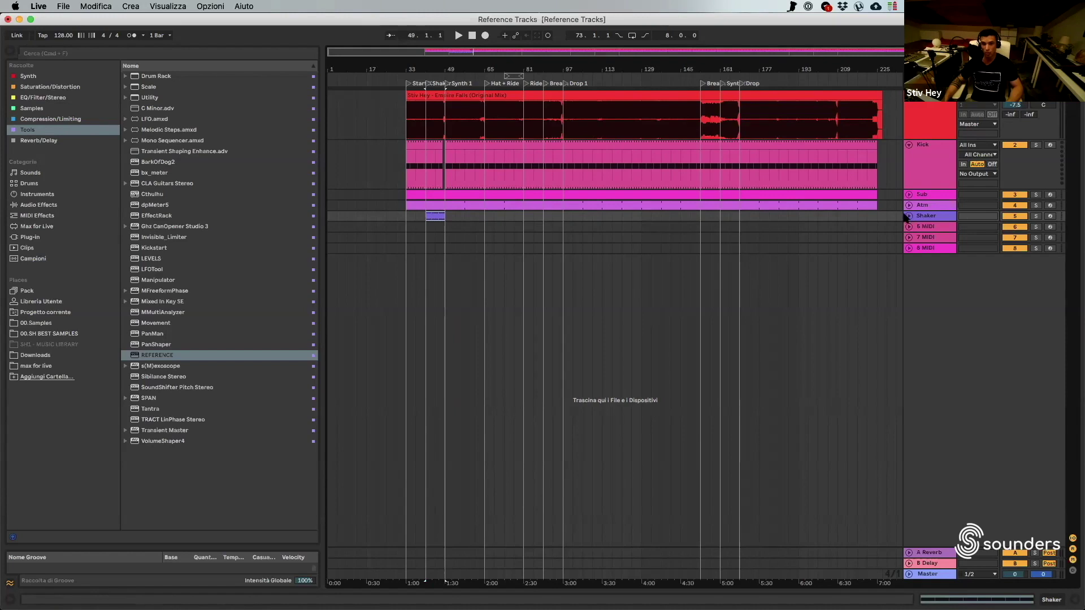
click(907, 216)
click(907, 216)
click(908, 217)
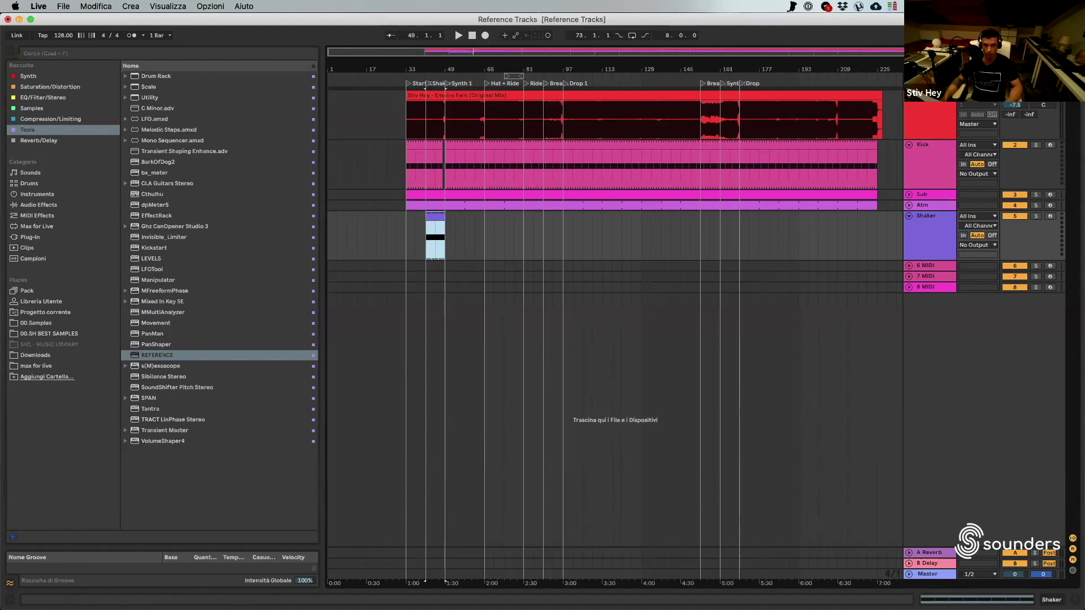
key(space)
drag(423, 67, 422, 108)
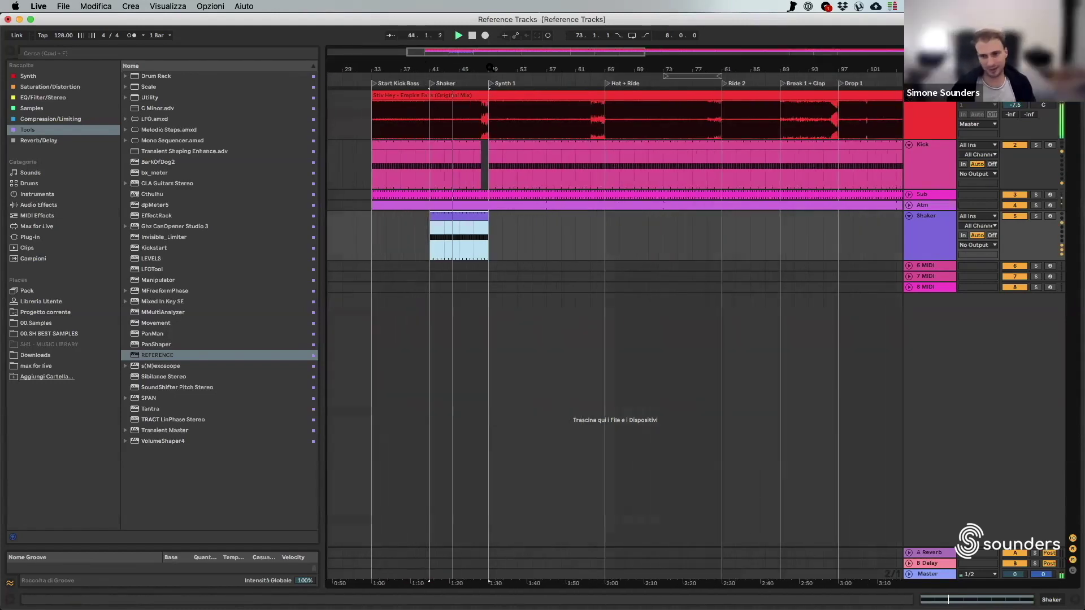
drag(490, 68, 489, 64)
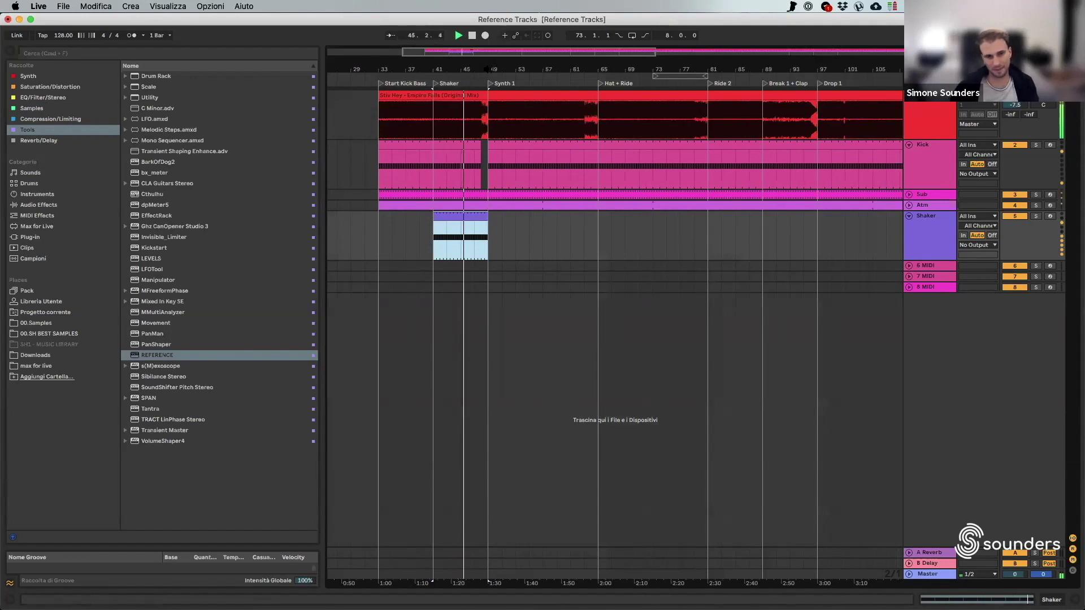
drag(484, 215, 598, 215)
- Rename the 6 MIDI track Synth, unfold it and color it blue
click(945, 231)
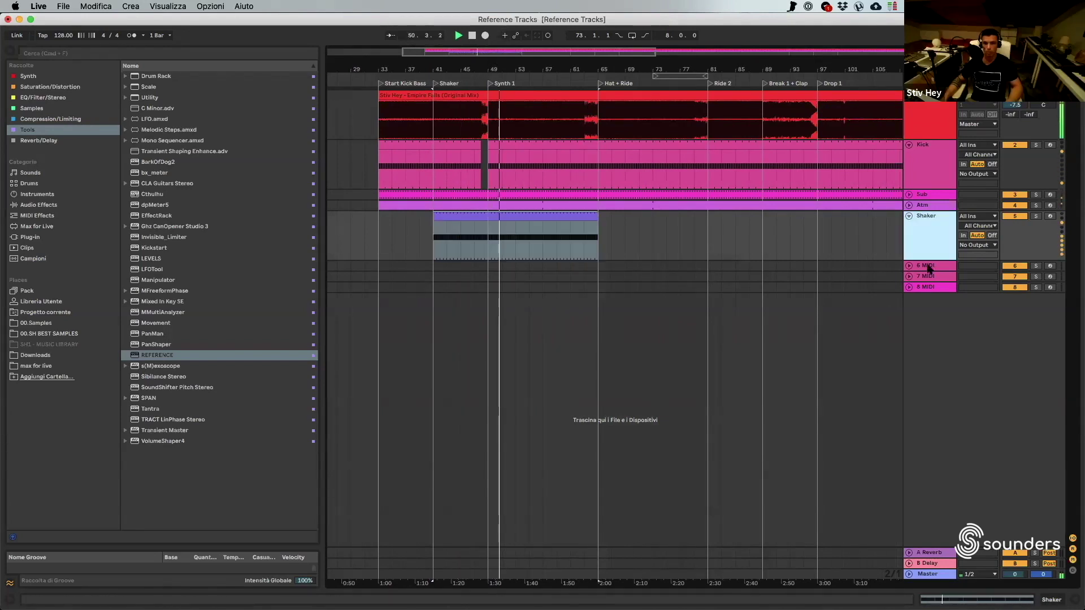
click(929, 268)
key(super+r)
text(Synth)
key(Return)
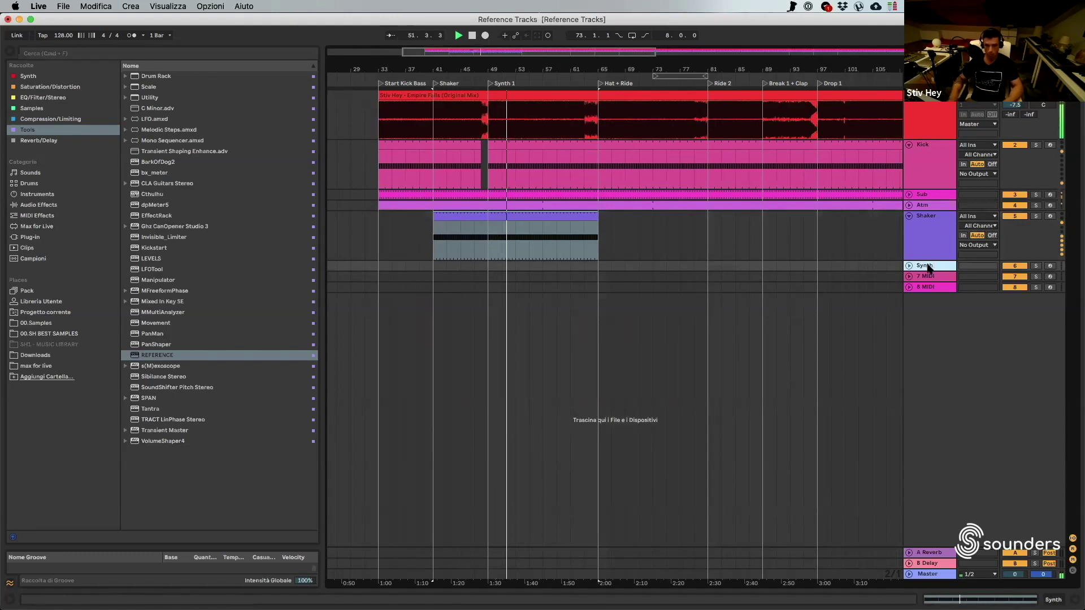
click(909, 266)
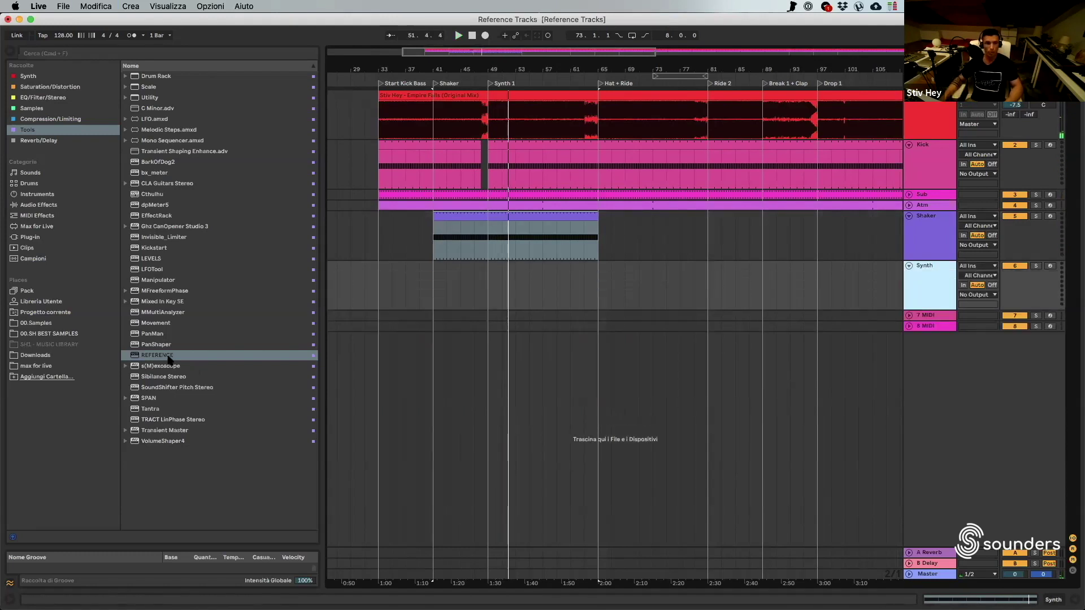
right_click(939, 283)
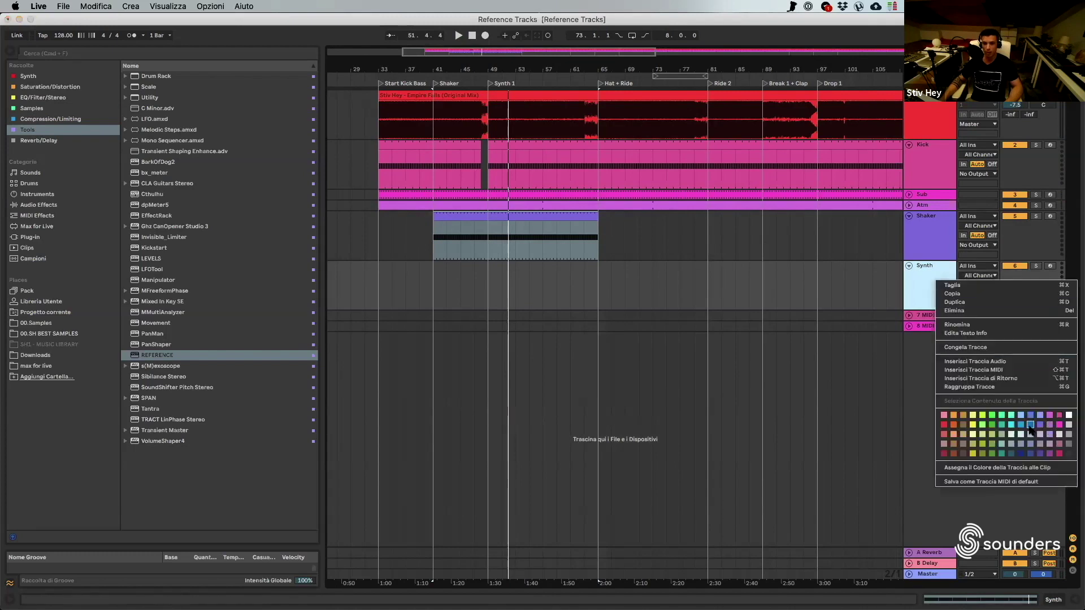
click(1030, 425)
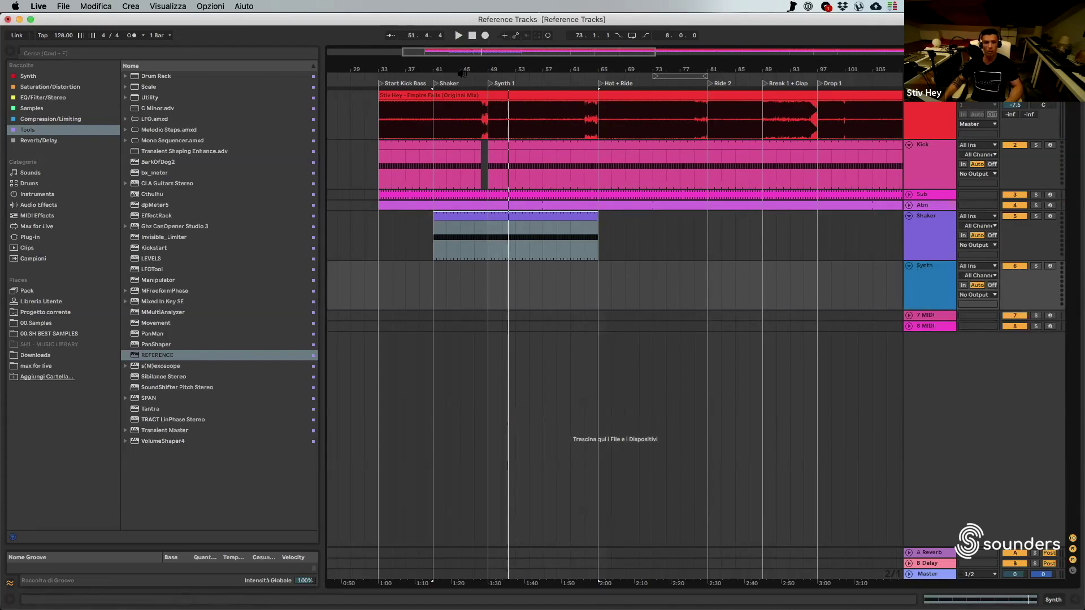
- Create a three-and-a-half-bar MIDI clip at the Synth 1 marker on the Synth track and add a short C3 note at its start
drag(466, 68, 577, 269)
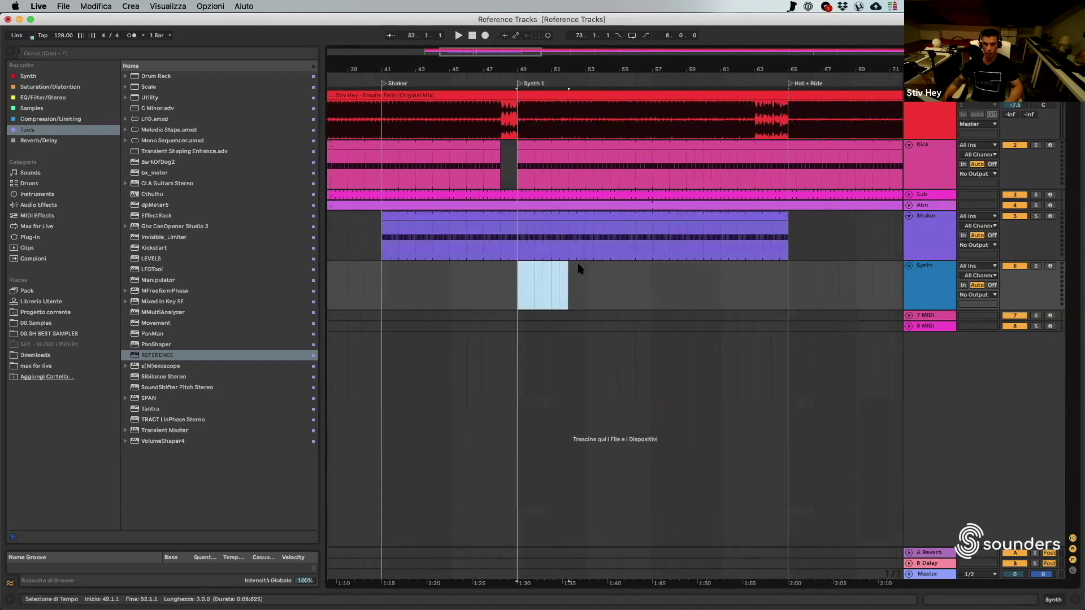
key(super+shift+m)
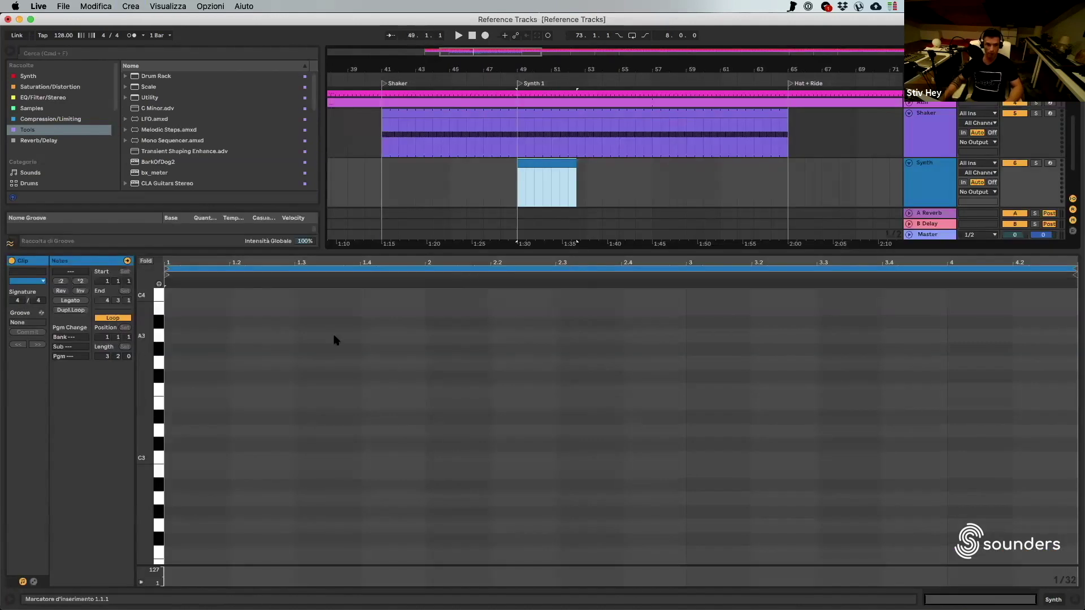
drag(144, 390, 145, 412)
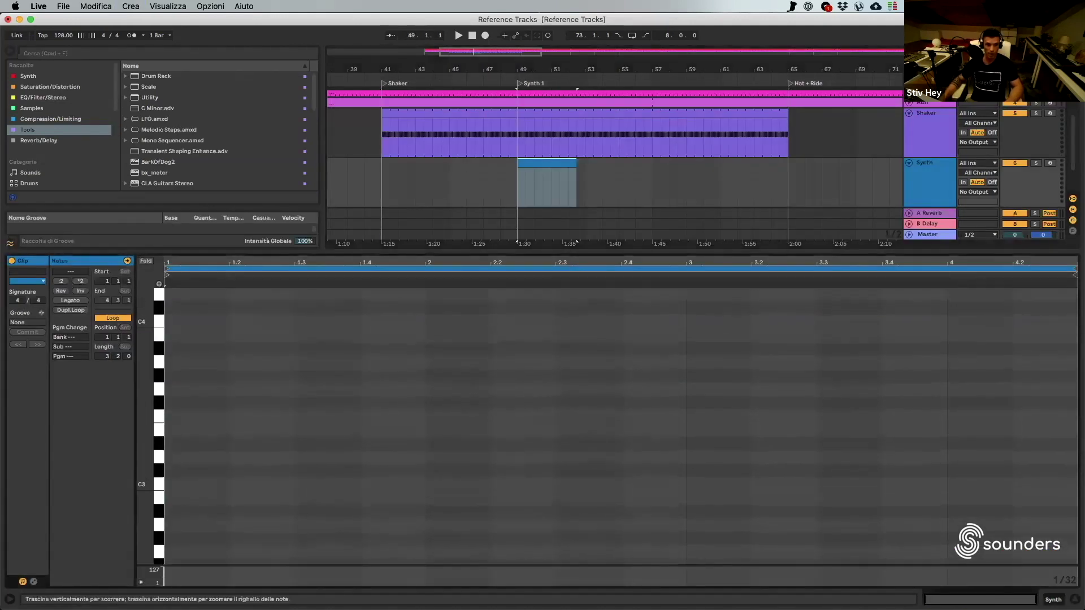
drag(169, 262, 169, 299)
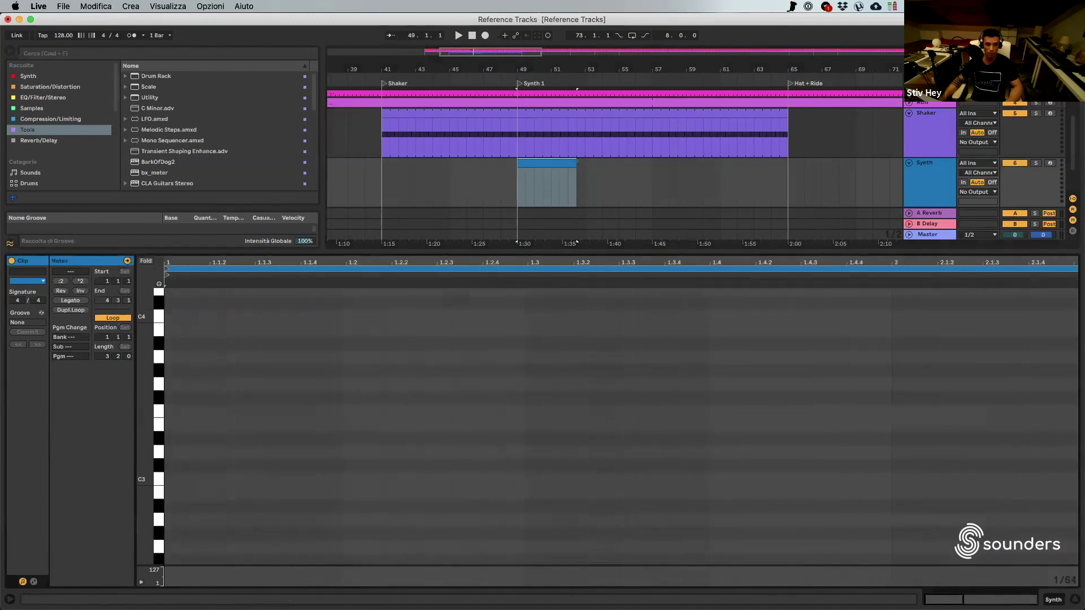
double_click(169, 479)
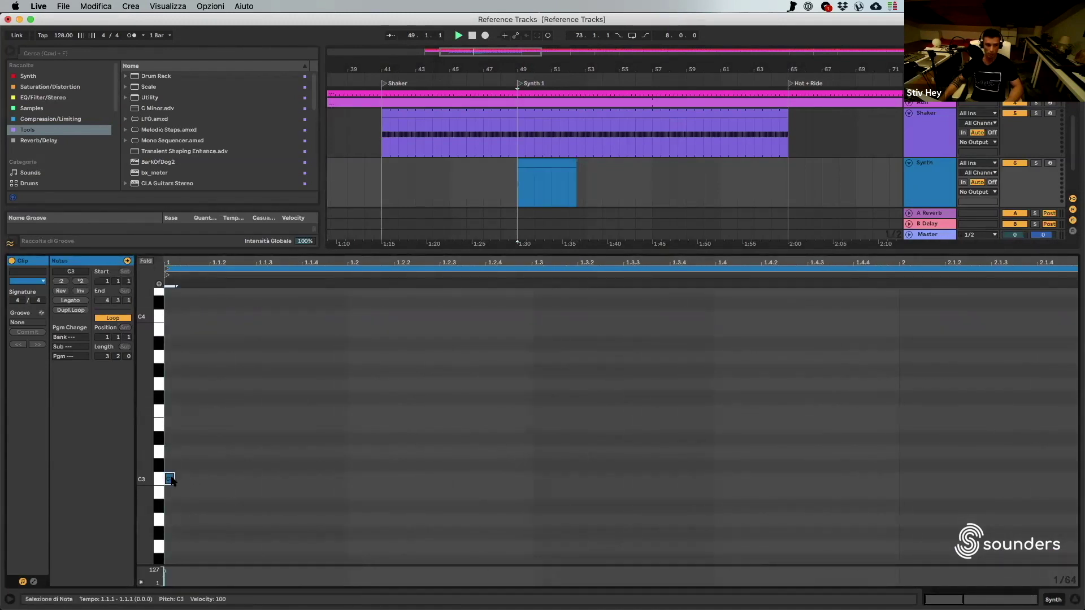
- During playback, lengthen the C3 note to a sixteenth and arrange it with duplicates at 1.1.3, 1.2 and 1.2.4
key(space)
drag(170, 479, 376, 485)
key(super+d)
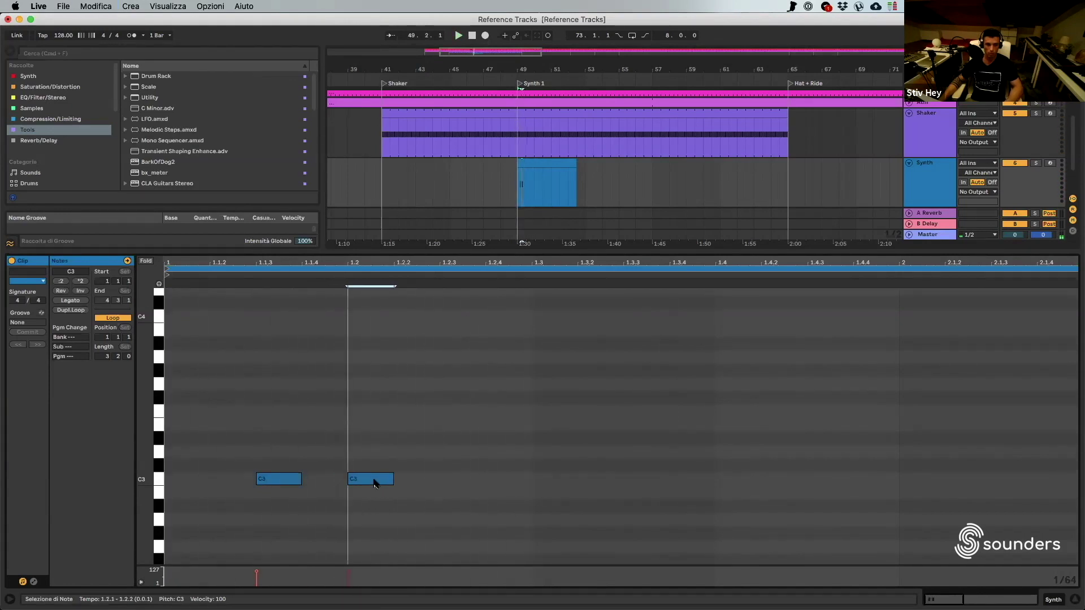
key(super+d)
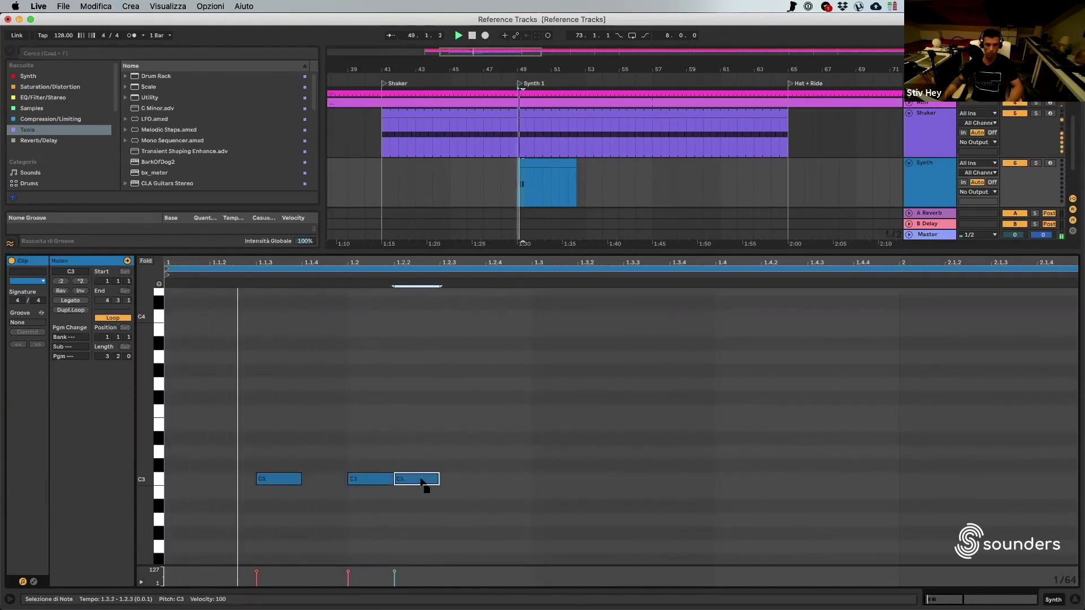
drag(421, 482, 491, 484)
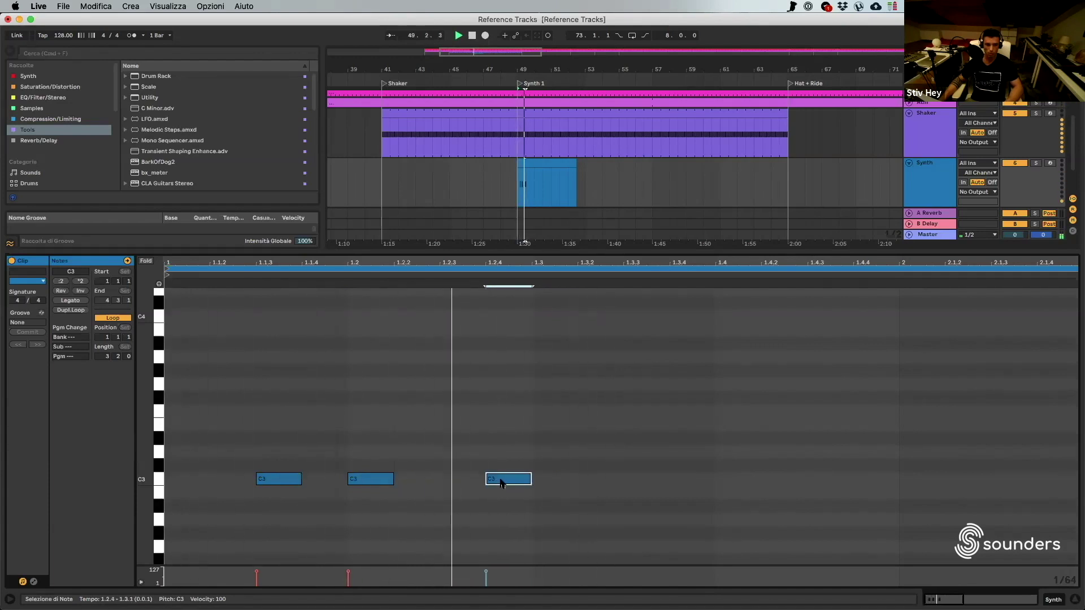
- Continue the synth rhythm with duplicated C3 notes at 1.3.3, 1.4 and slightly after 1.4.2 while checking against playback
key(super+d)
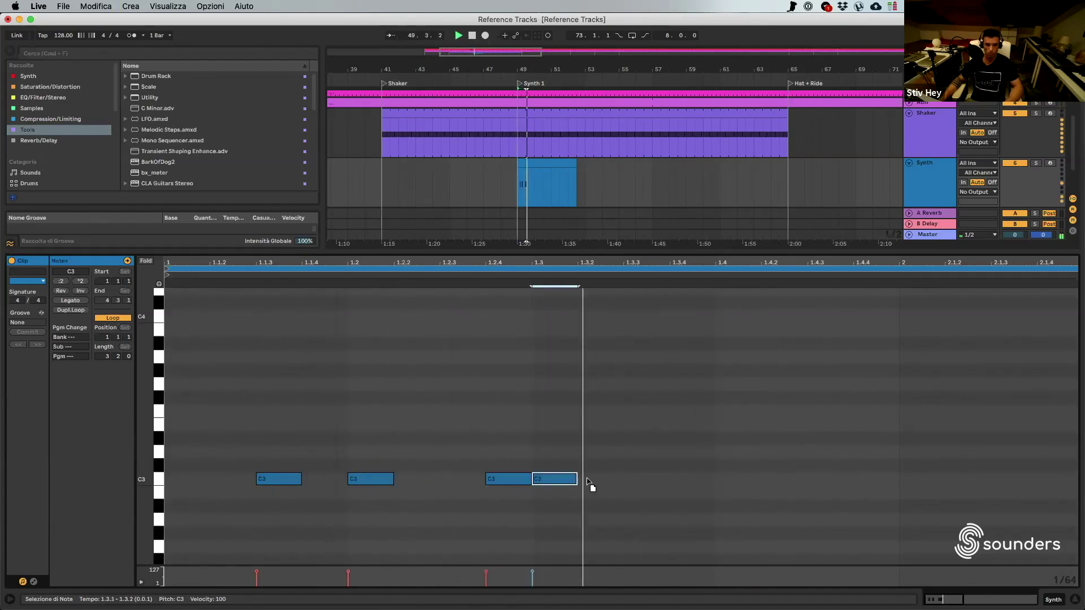
drag(588, 483, 798, 480)
key(super+d)
key(super+d)
key(space)
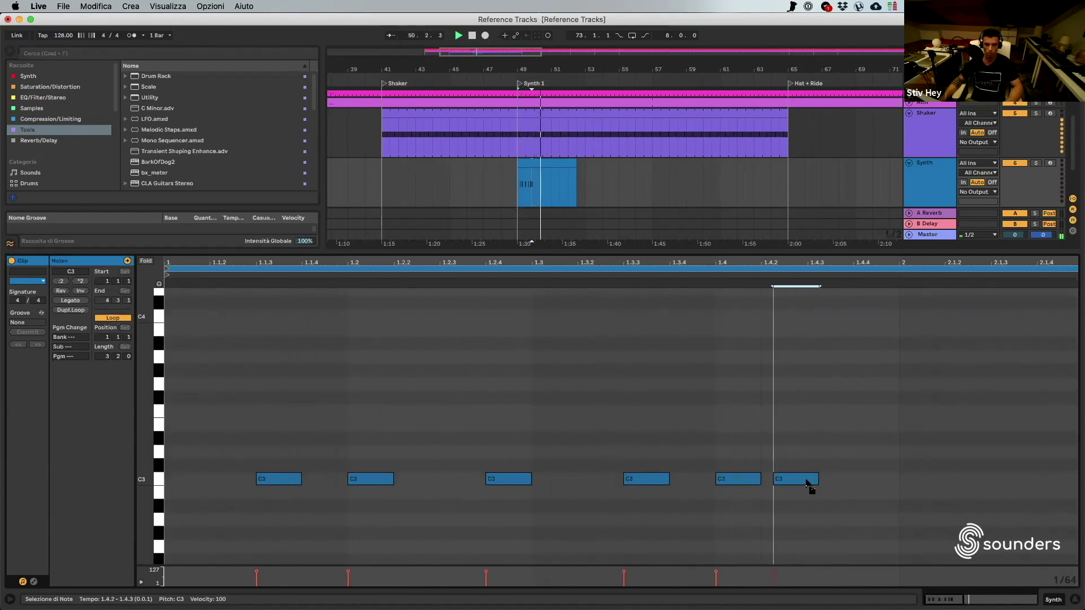
drag(811, 480, 822, 480)
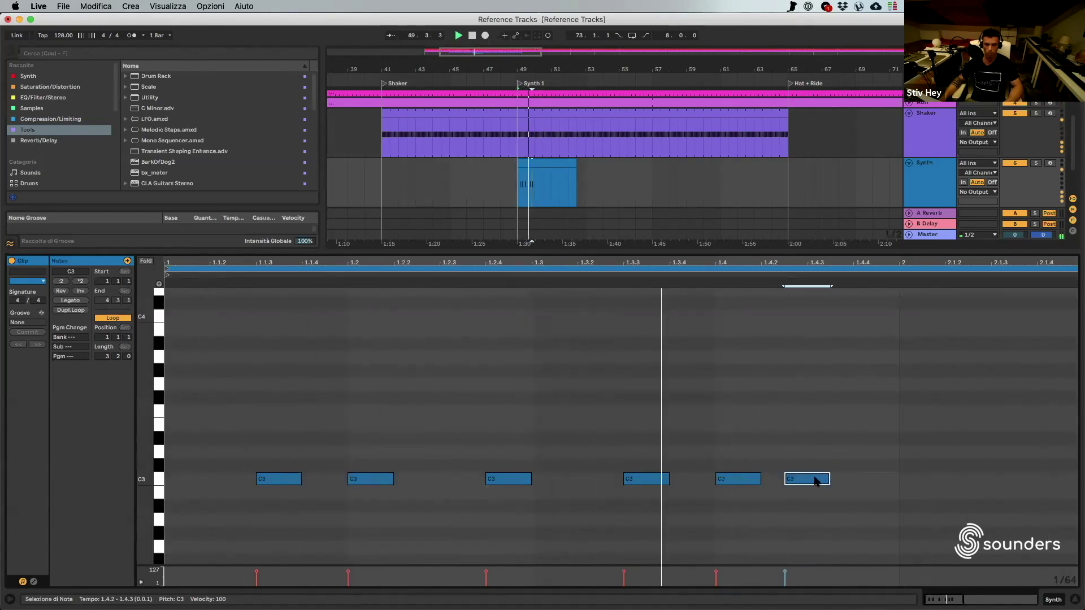
- Continue the C3 rhythm into the clip's second bar with notes at 2, between 2.1.3 and 2.1.4, and at 2.2.2
drag(822, 480, 900, 479)
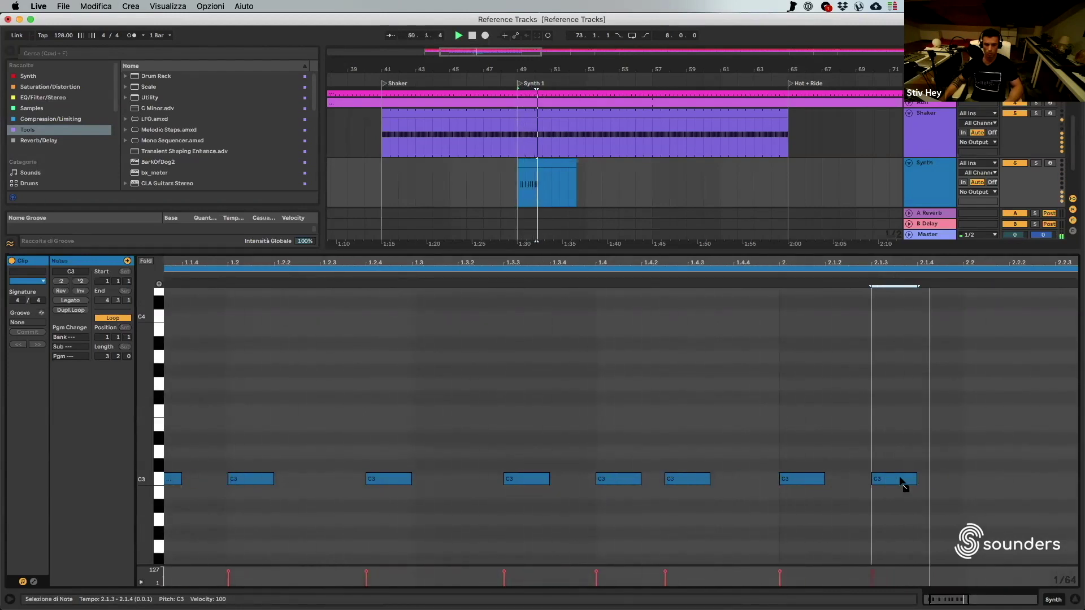
key(super+d)
drag(926, 477, 958, 479)
drag(885, 481, 916, 482)
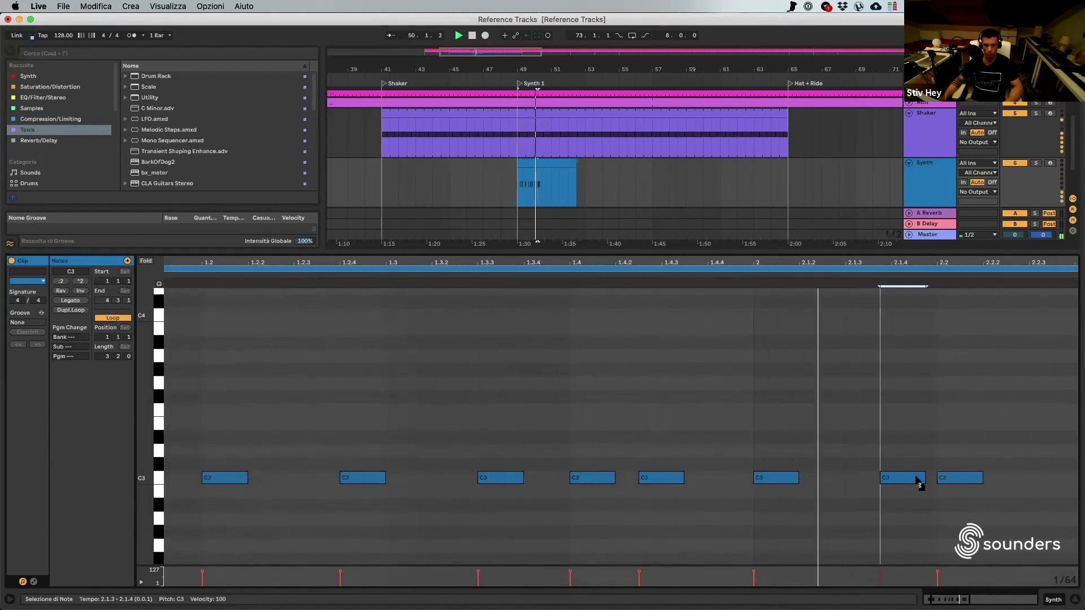
drag(952, 481, 996, 482)
scroll(914, 443, right, 10)
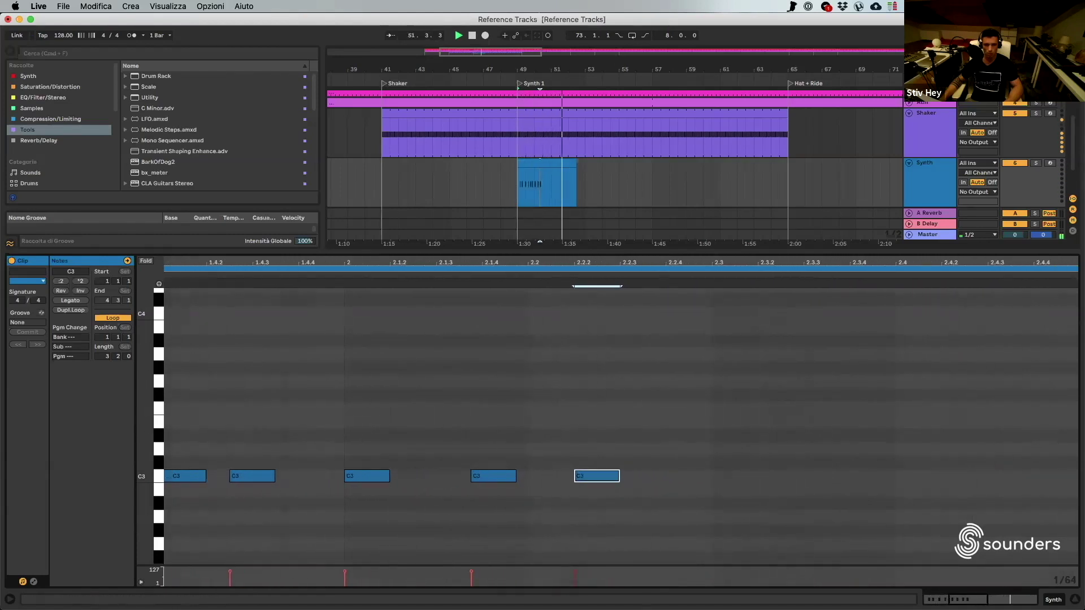
- Shorten the Synth clip's loop to one bar and extend the clip to the Hat + Ride marker at bar 65
drag(478, 263, 478, 215)
key(space)
key(space)
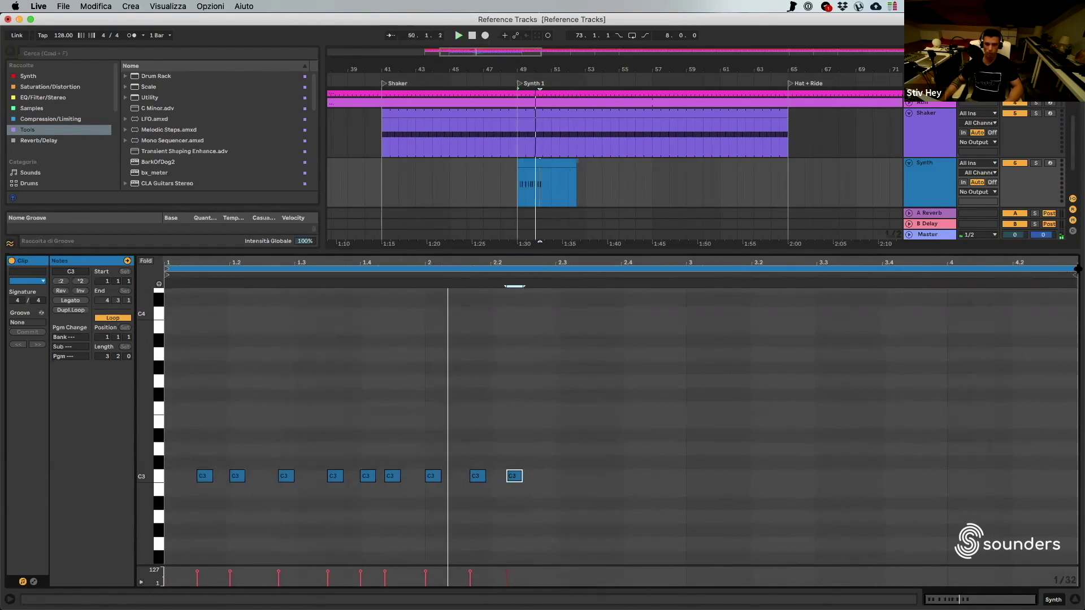
key(space)
drag(1075, 271, 420, 338)
key(space)
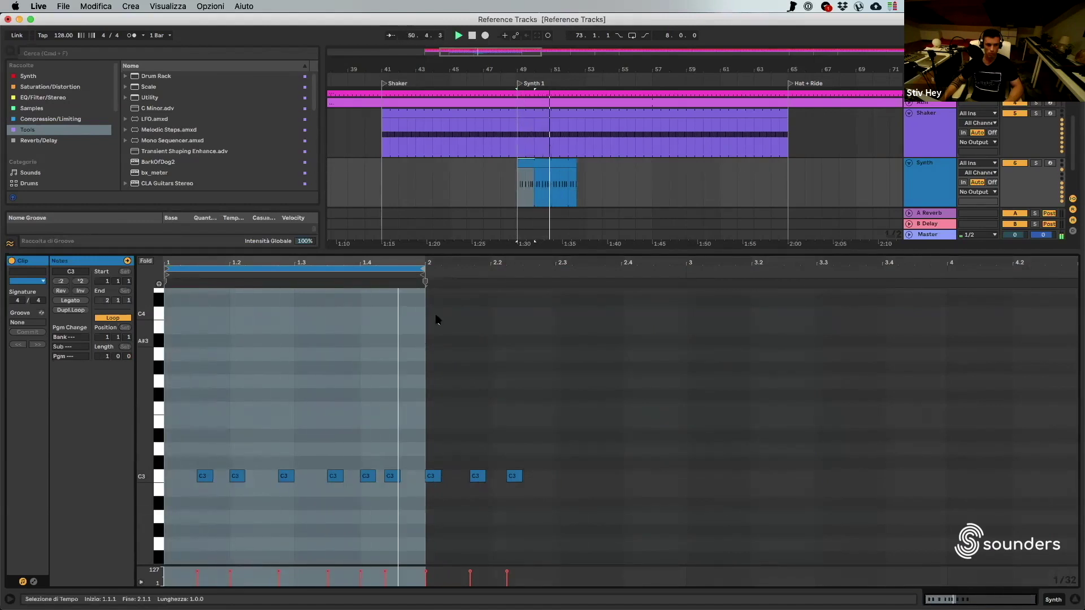
drag(577, 162, 788, 163)
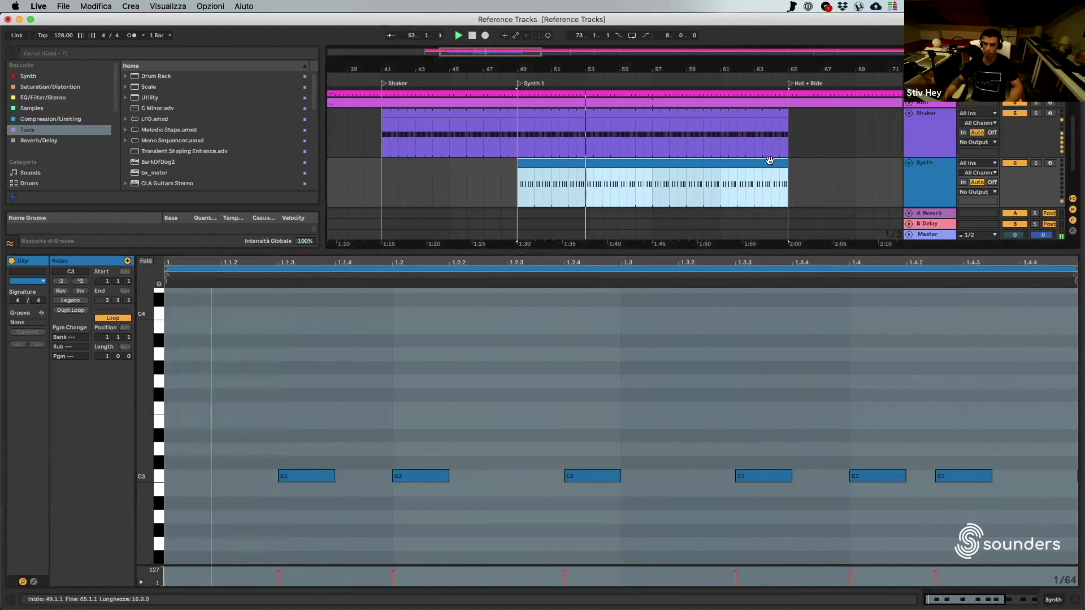
drag(744, 266, 588, 262)
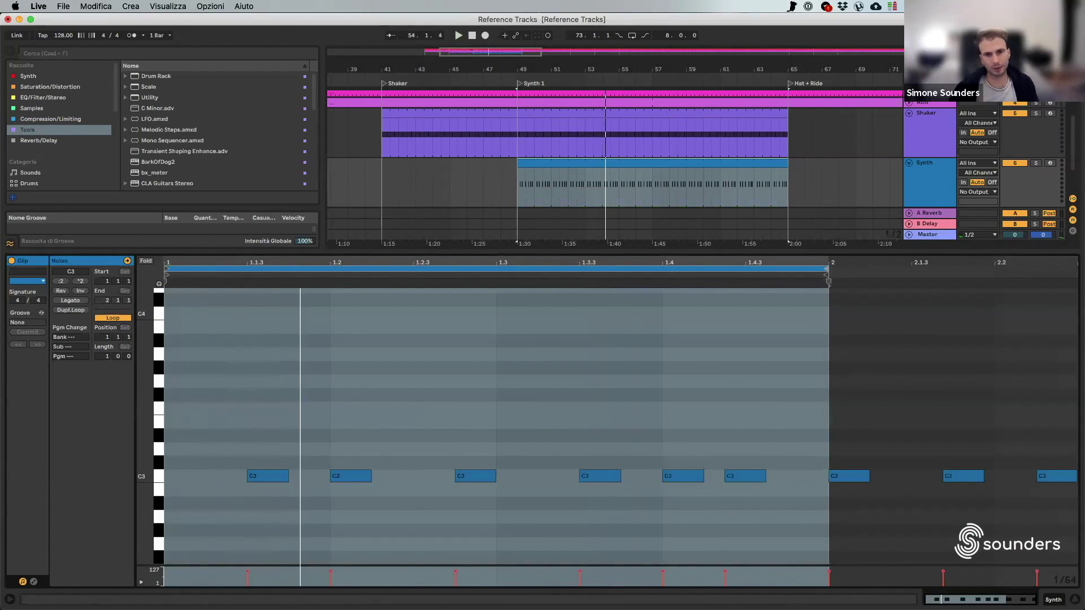
- Close the Synth clip's note editor and widen the arrangement view around the Synth 1 section
key(super+alt+l)
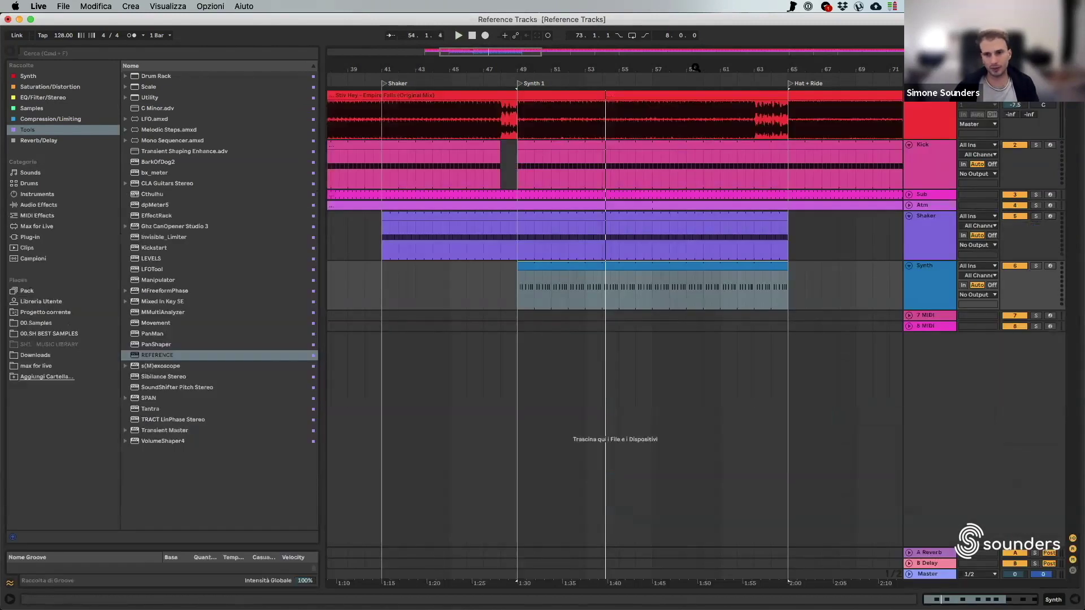
drag(695, 67, 701, 52)
click(909, 266)
click(908, 216)
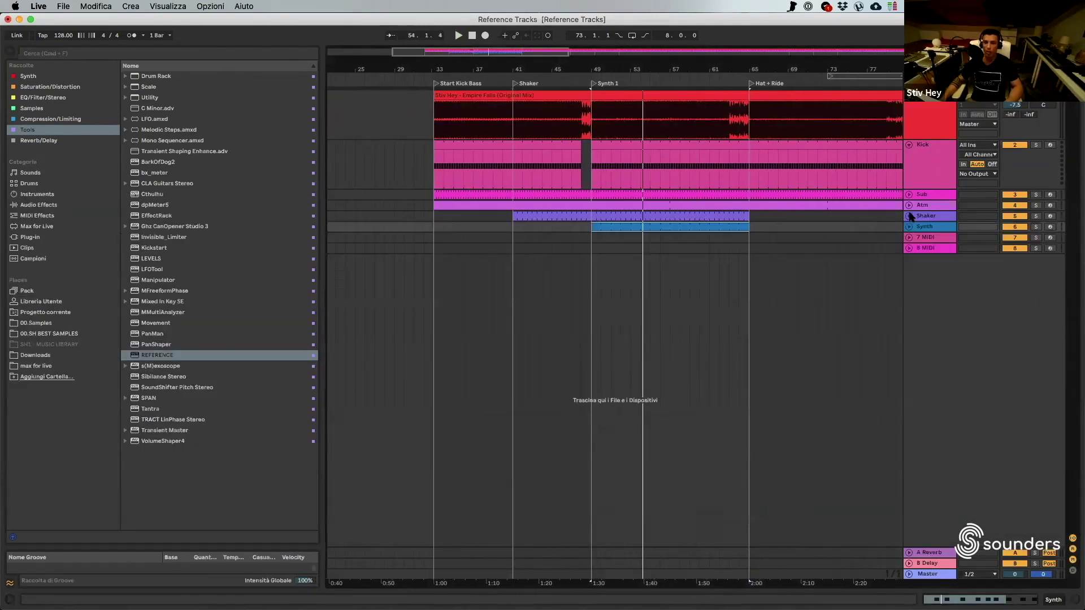
click(909, 216)
click(909, 266)
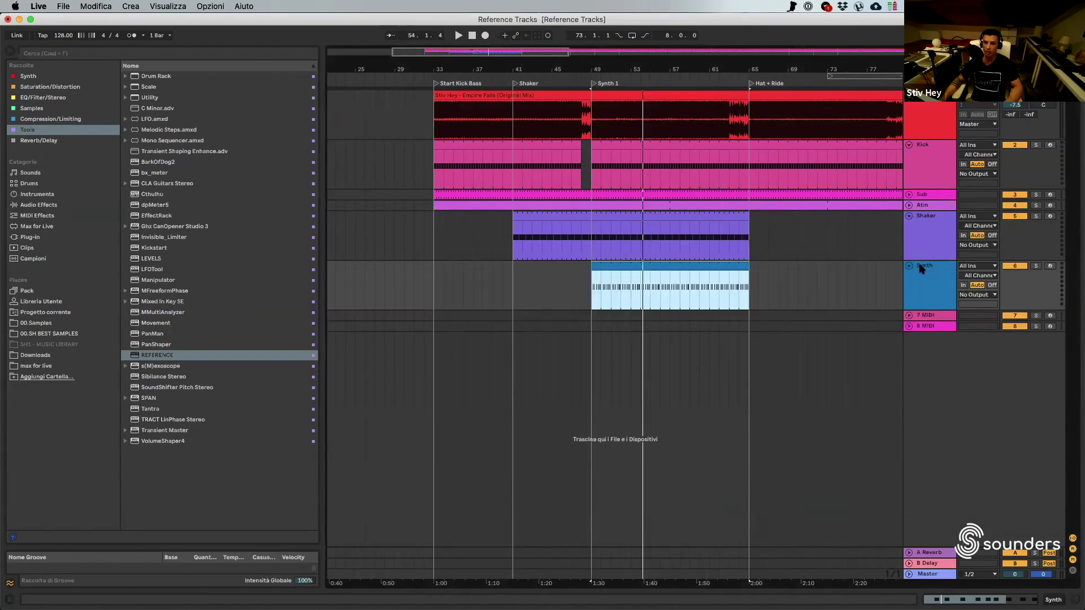
- Show the wider arrangement and unfold the empty 7 MIDI and 8 MIDI tracks
click(924, 229)
scroll(545, 392, down, 6)
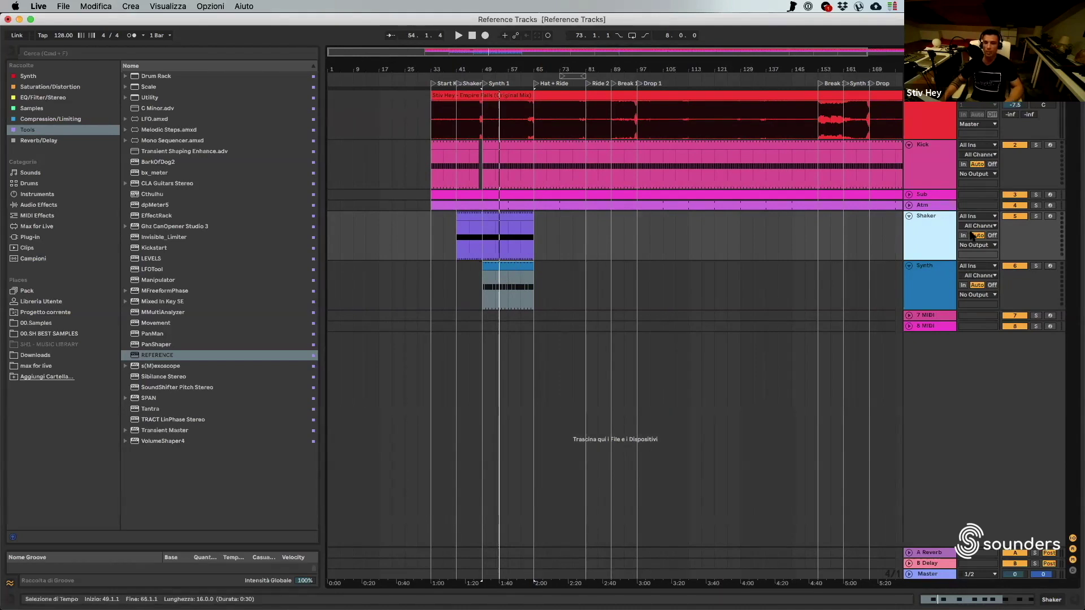
click(908, 315)
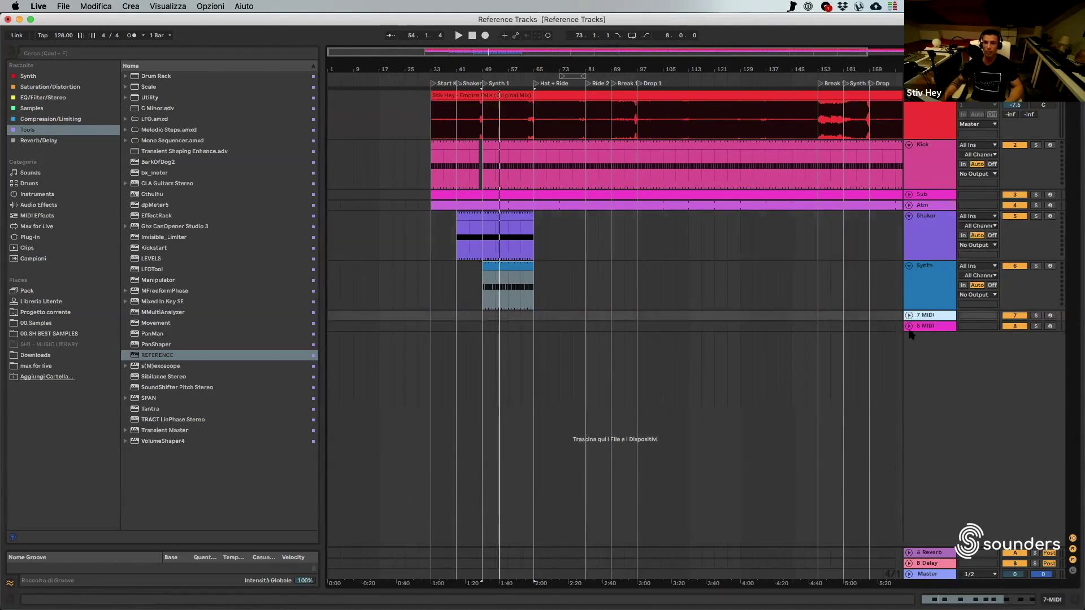
click(909, 315)
click(909, 365)
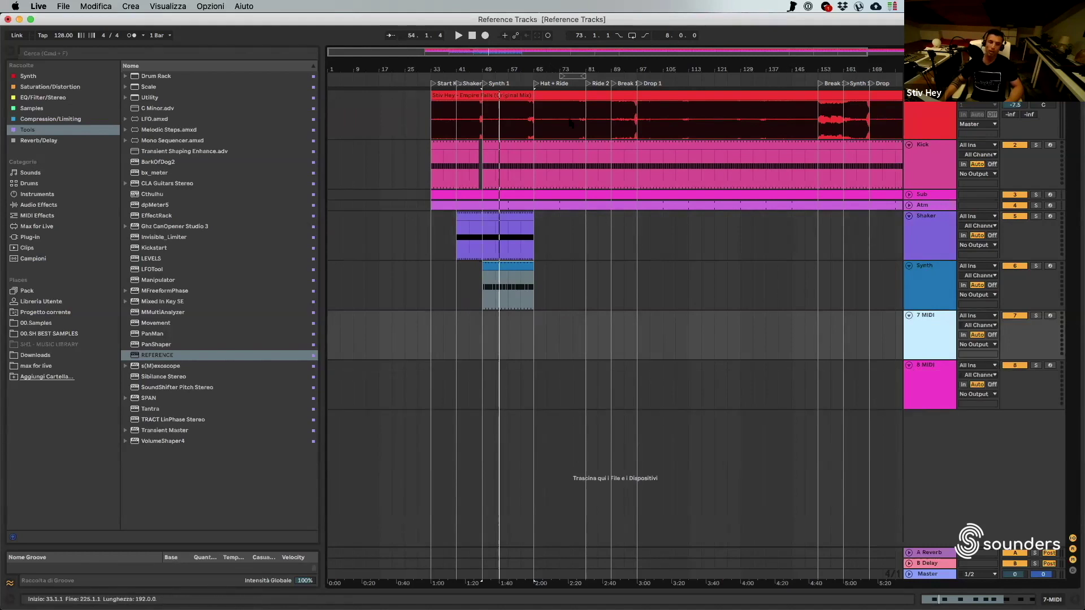
- During playback, continue the Shaker and Synth parts with duplicated clips from bar 65 to the Break 1 + Clap marker at bar 89
click(524, 85)
drag(534, 69, 534, 103)
key(plus)
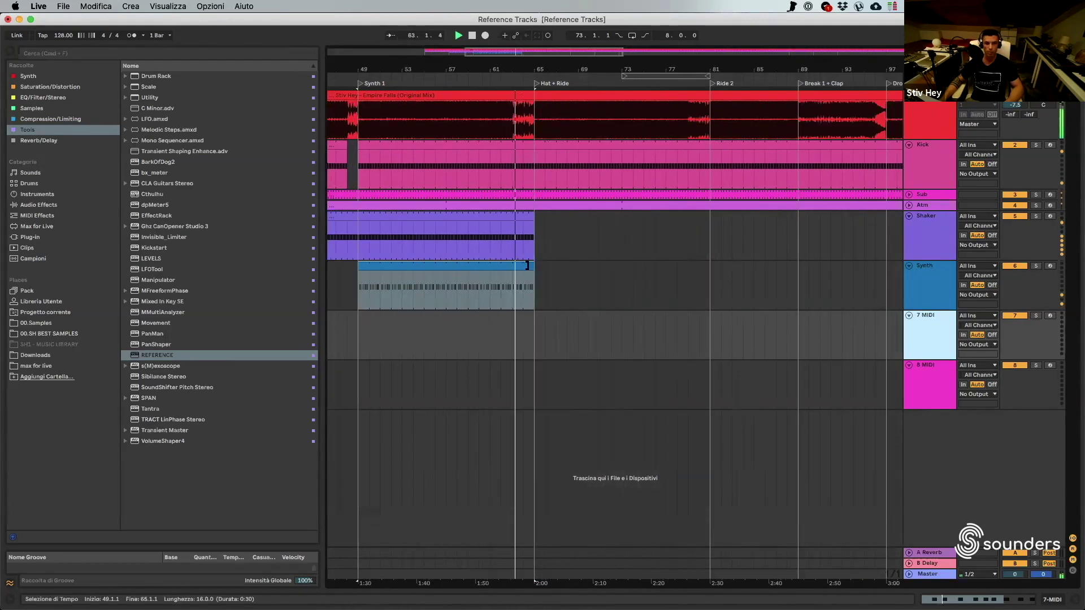
click(526, 266)
key(super+d)
click(516, 216)
key(super+d)
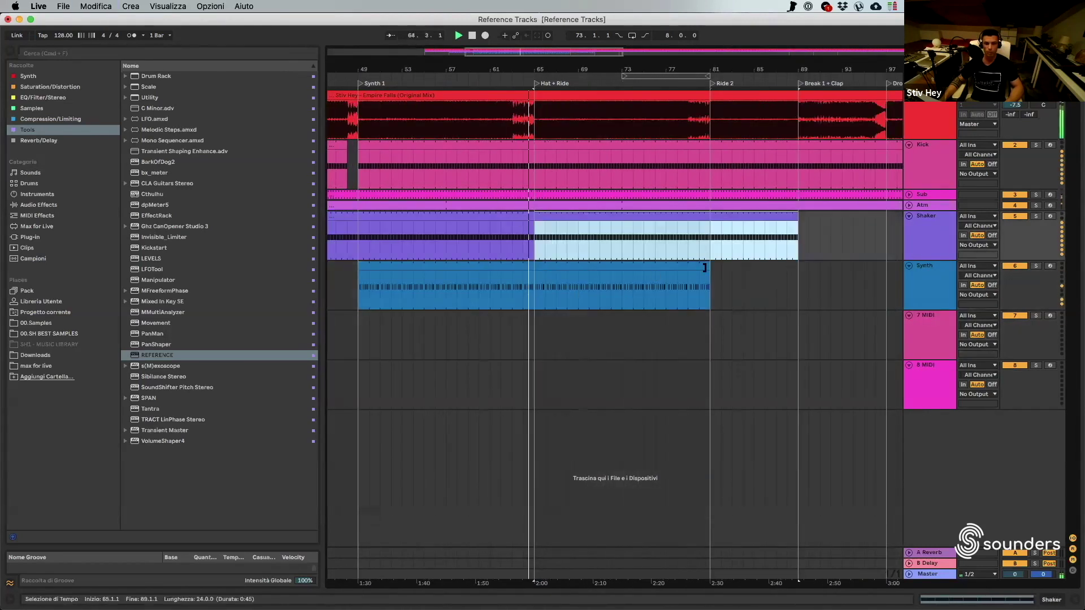
drag(705, 267, 798, 267)
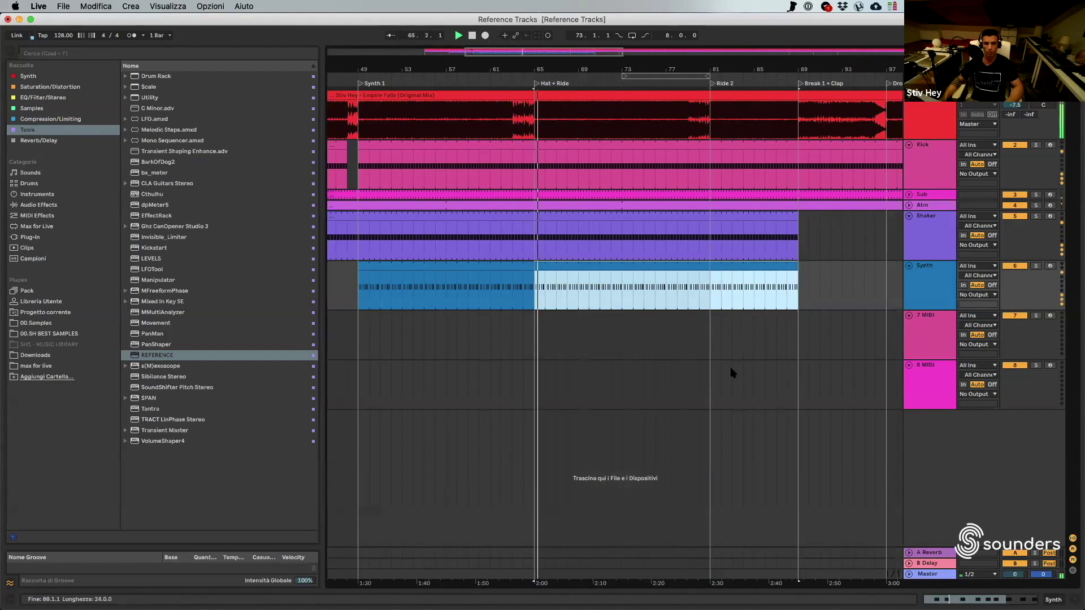
- Rename the 7 MIDI track as Hat
click(926, 320)
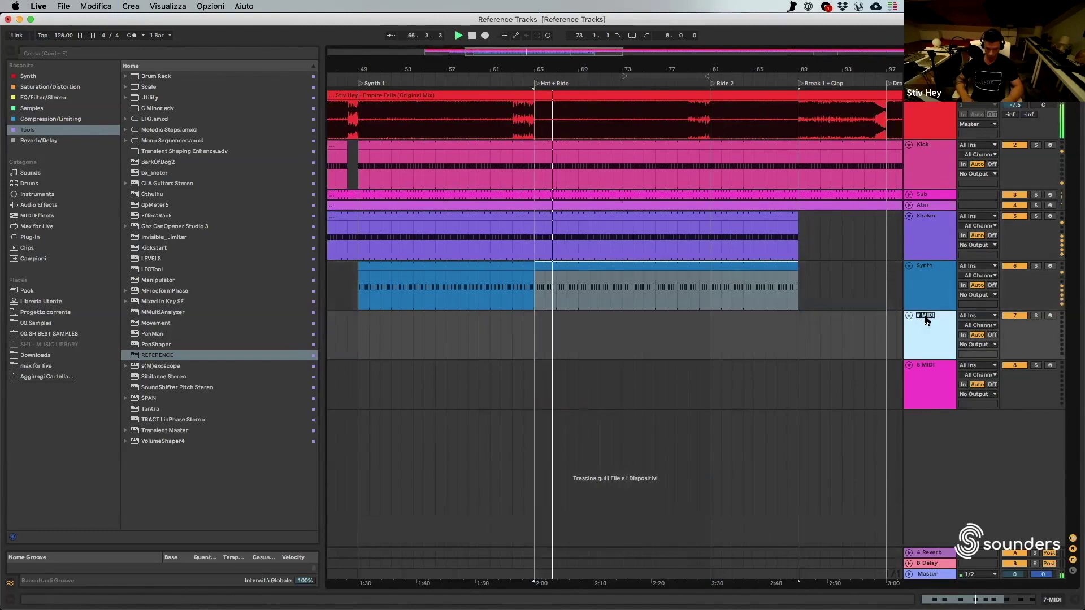
text(RIDE)
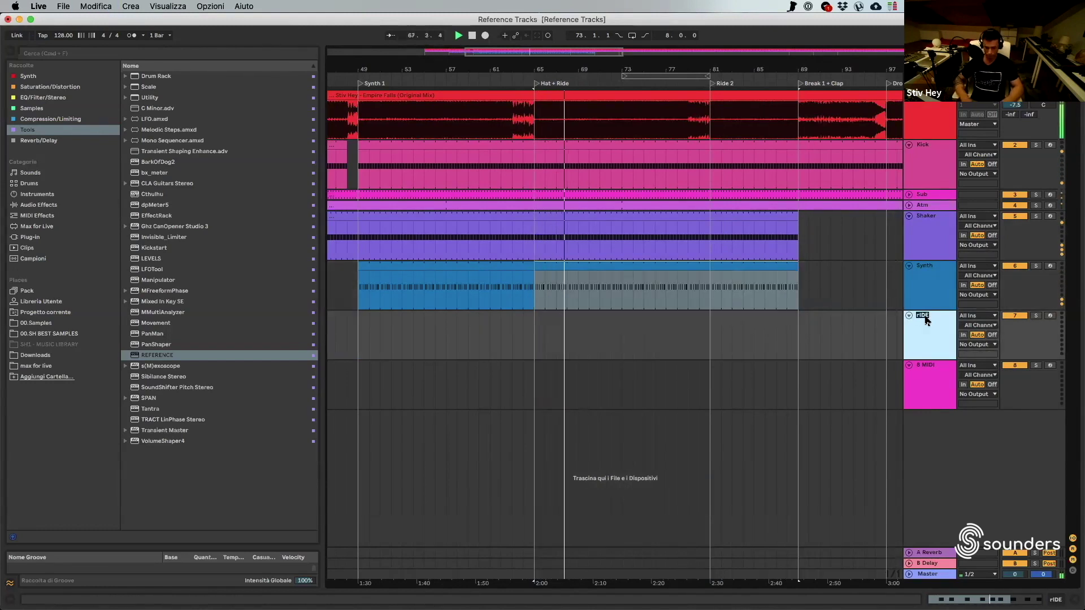
key(Return)
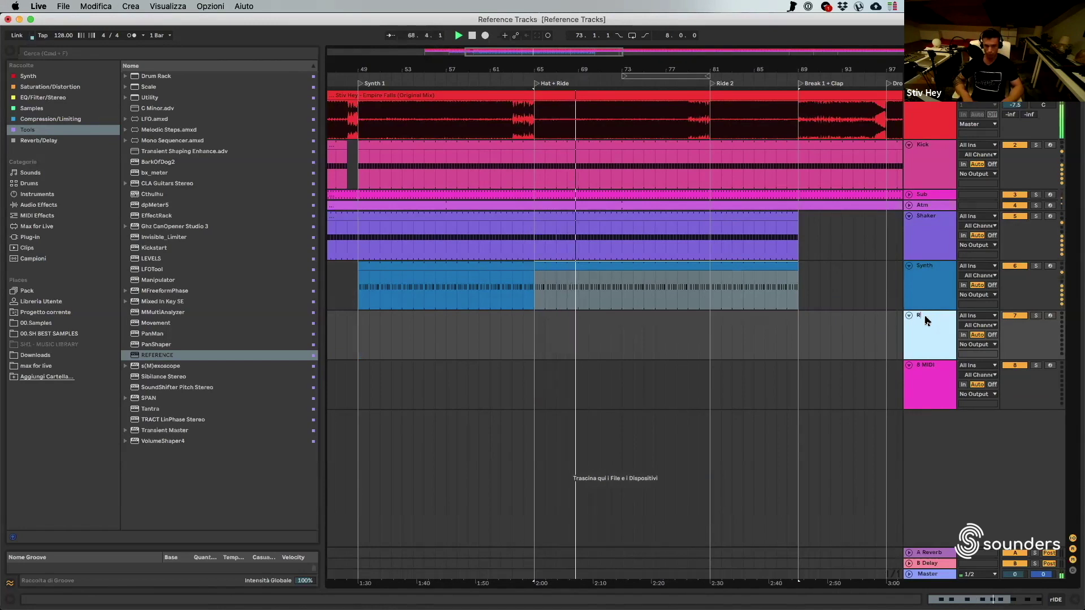
key(BackSpace)
text(Hat)
key(Return)
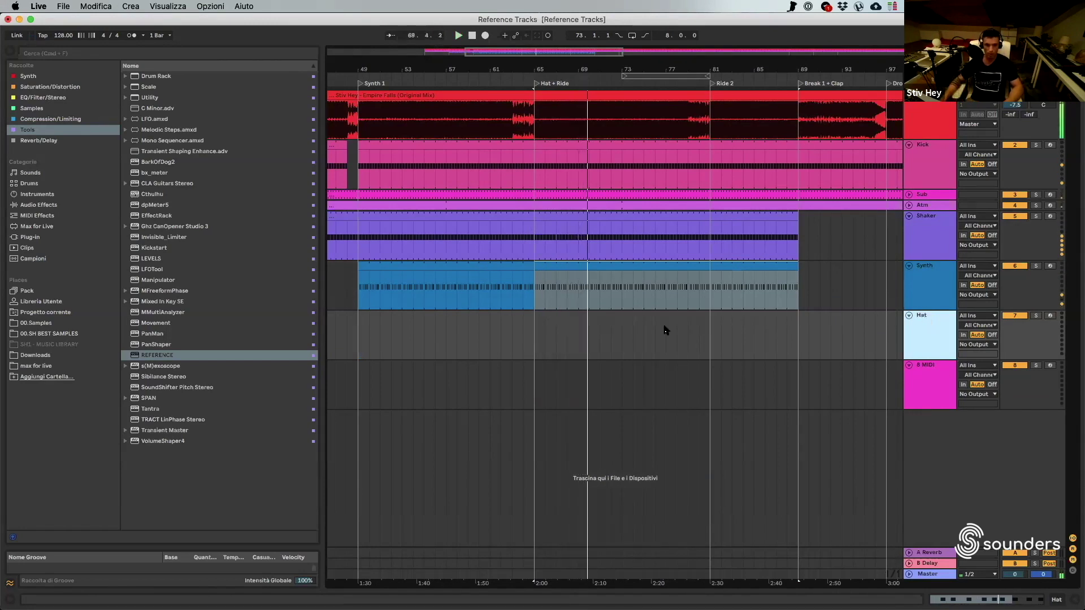
- Create a two-bar MIDI clip at bar 65 on the Hat track with an eighth-length C3 note at 1.1.3
drag(536, 320, 547, 323)
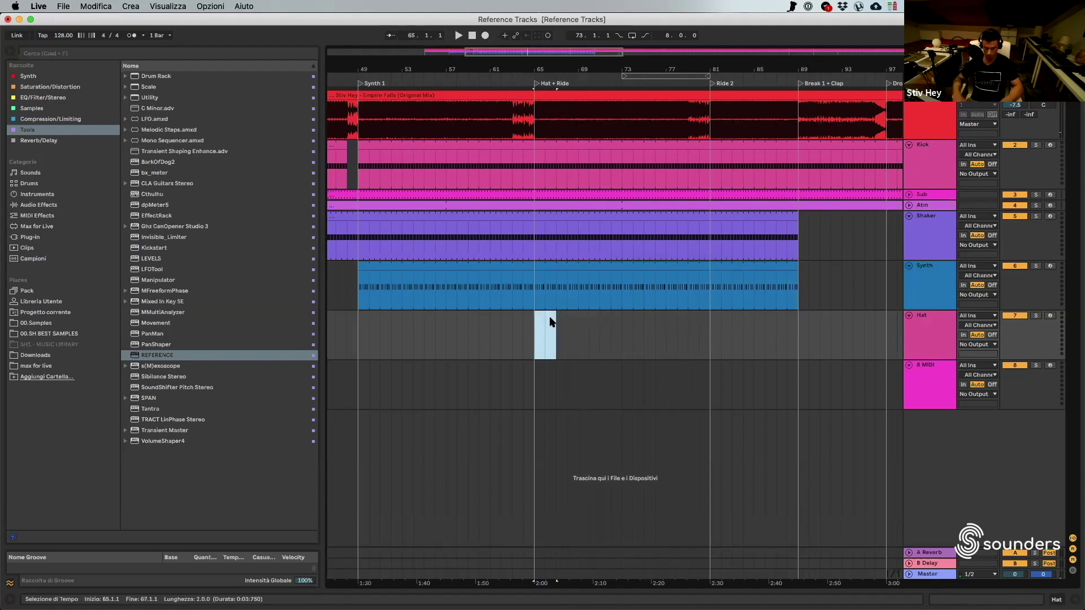
key(super+shift+m)
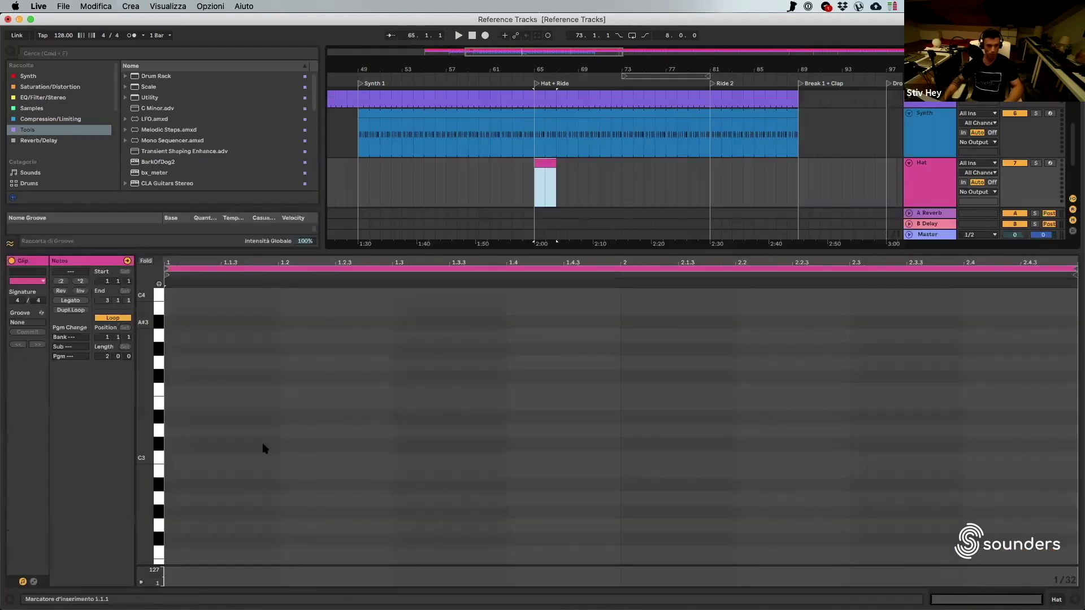
double_click(229, 458)
drag(265, 454, 276, 456)
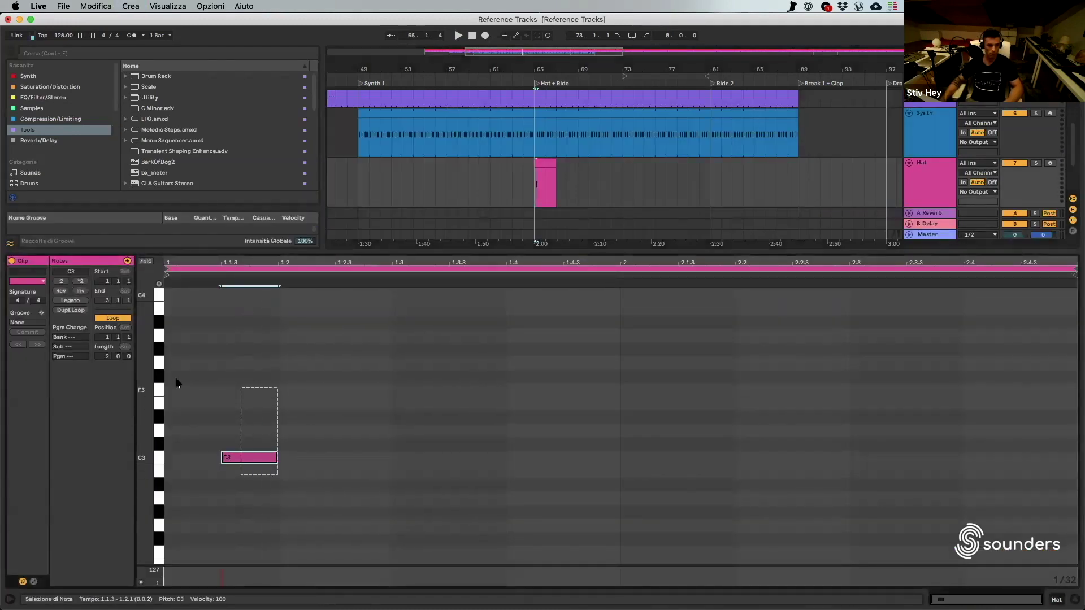
- Loop the Hat pattern over one beat, check it in playback and extend the clip to the Ride 2 marker at bar 81
key(super+l)
key(space)
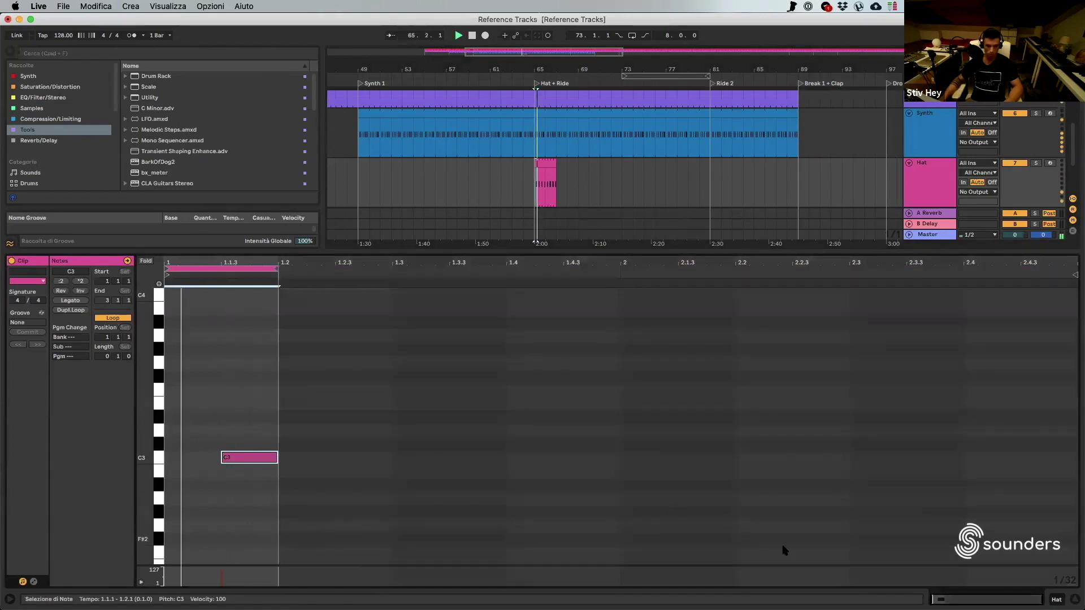
key(super+alt+l)
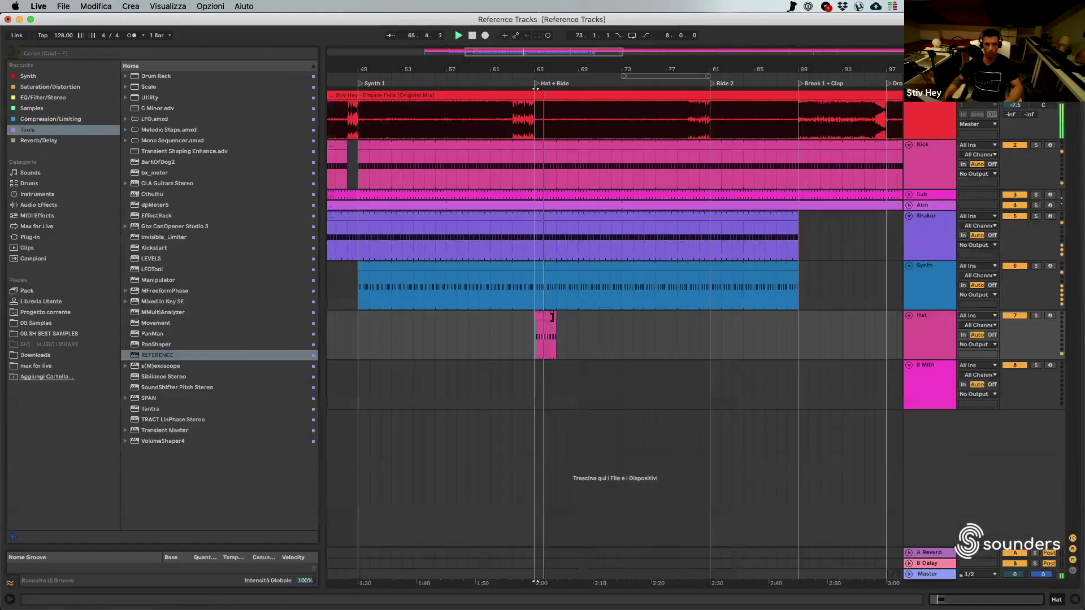
drag(637, 313, 712, 318)
- Duplicate the Hat track as Ride and fit its clip between the Ride 2 marker at bar 81 and bar 89
click(939, 334)
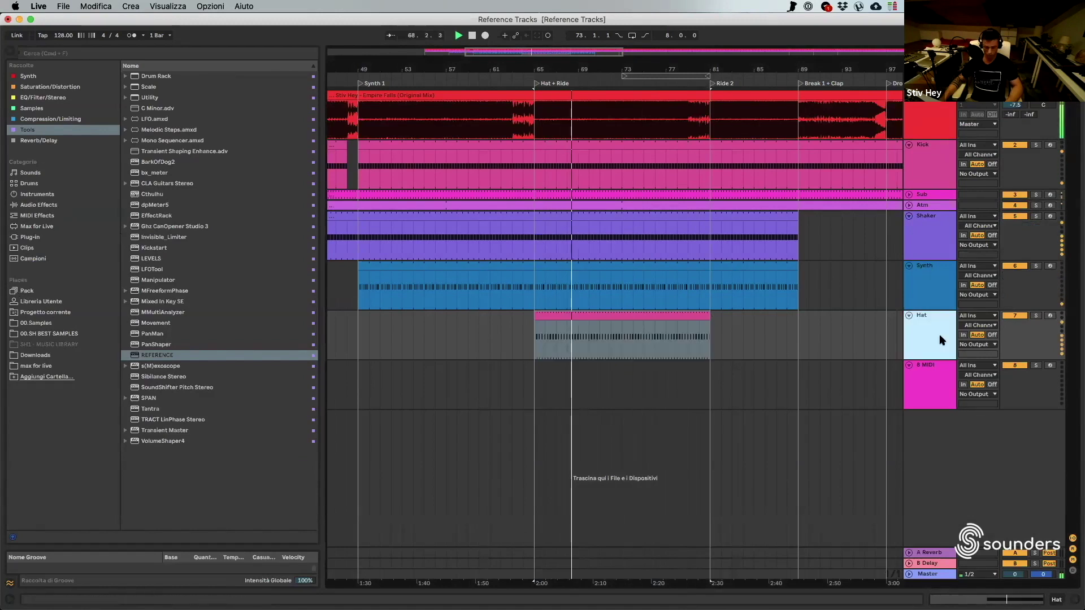
key(super+d)
key(super+r)
text(Ride)
key(Return)
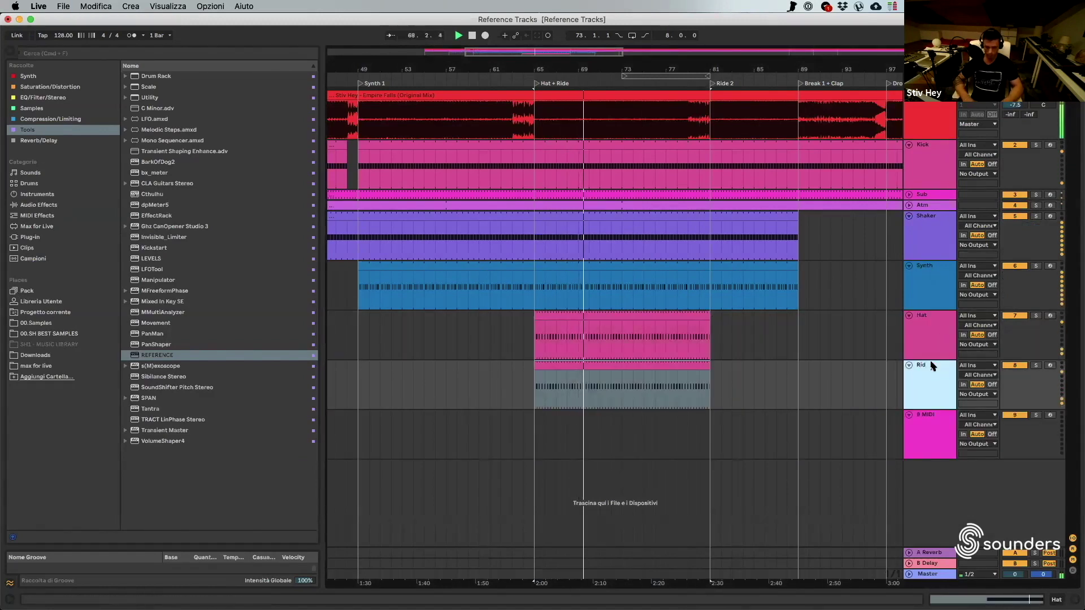
drag(534, 364, 797, 365)
- Color the Hat track and its clip cyan, and extend the clip to the Break 1 + Clap marker at bar 89
click(926, 318)
right_click(927, 320)
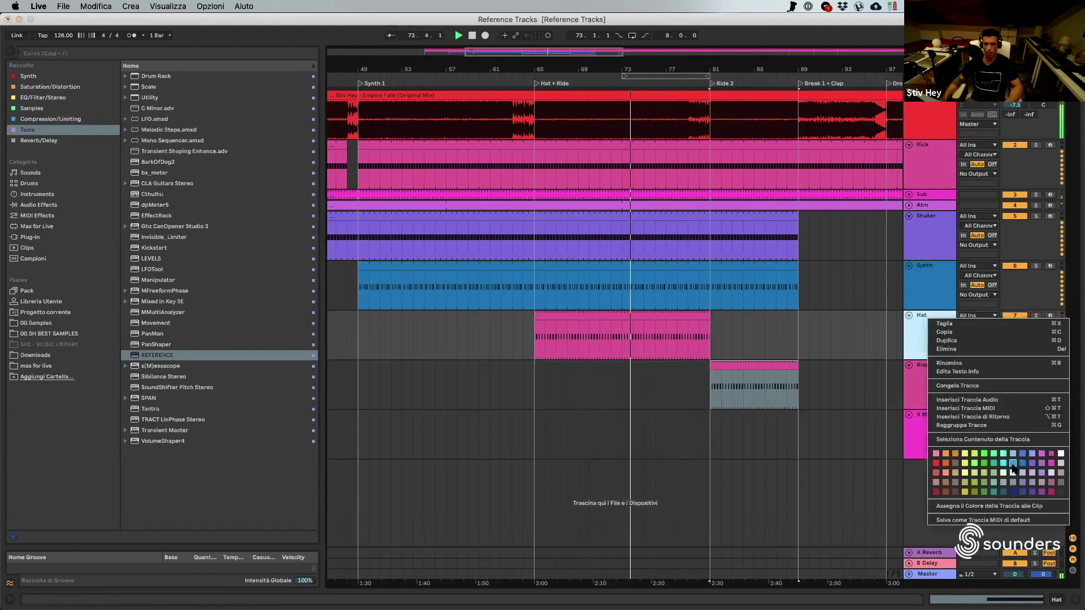
click(1003, 462)
right_click(936, 321)
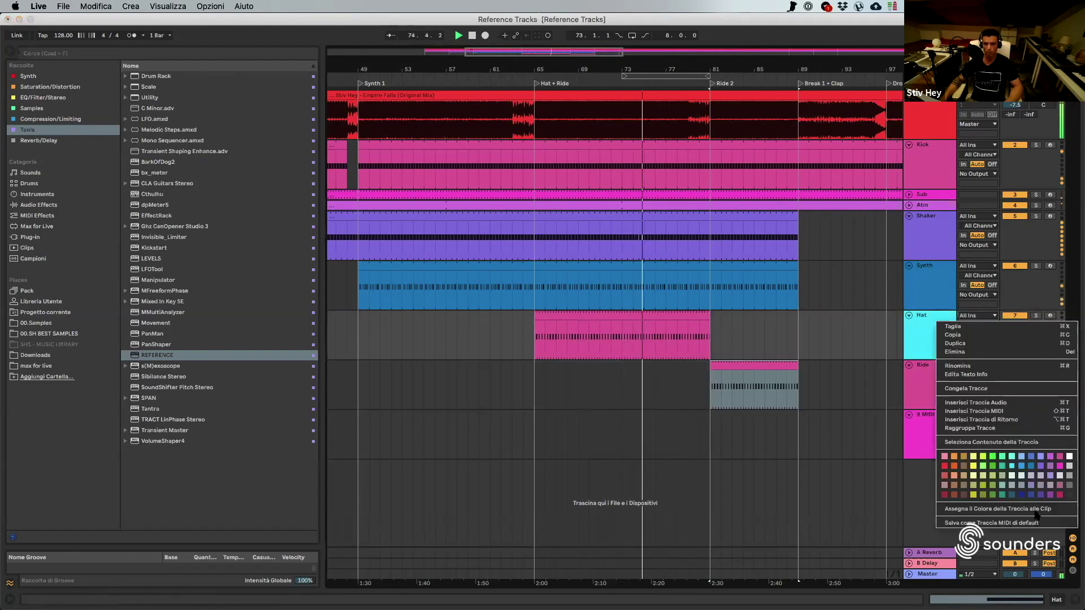
click(1036, 509)
drag(709, 315, 794, 315)
- Stop playback and fold the Shaker, Synth, Hat, Ride and Kick tracks for a compact overview
drag(687, 69, 840, 193)
key(minus)
key(minus)
click(908, 216)
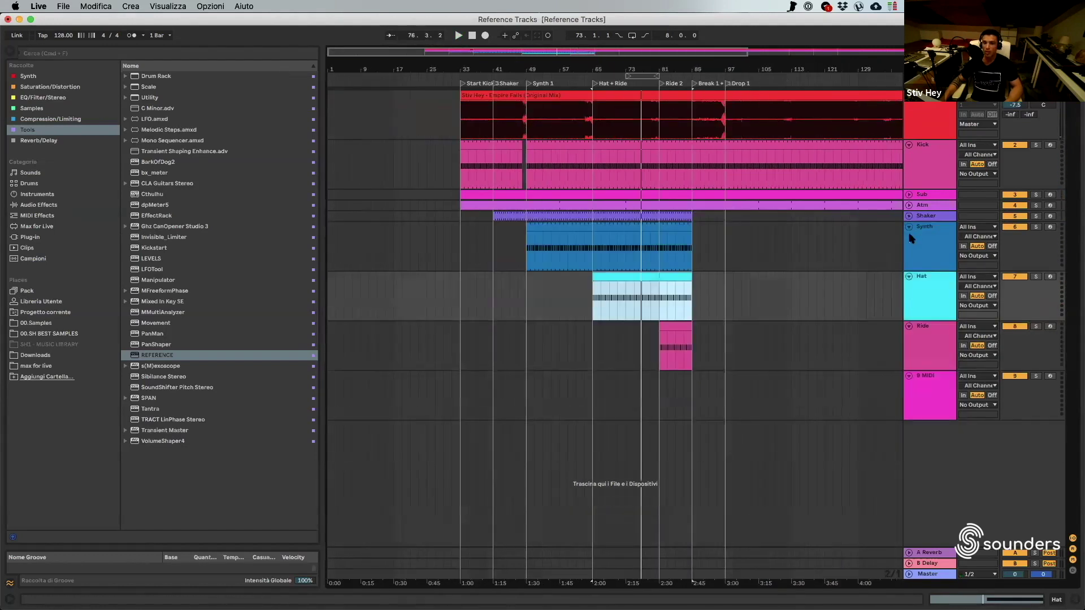
click(908, 227)
click(908, 237)
click(909, 248)
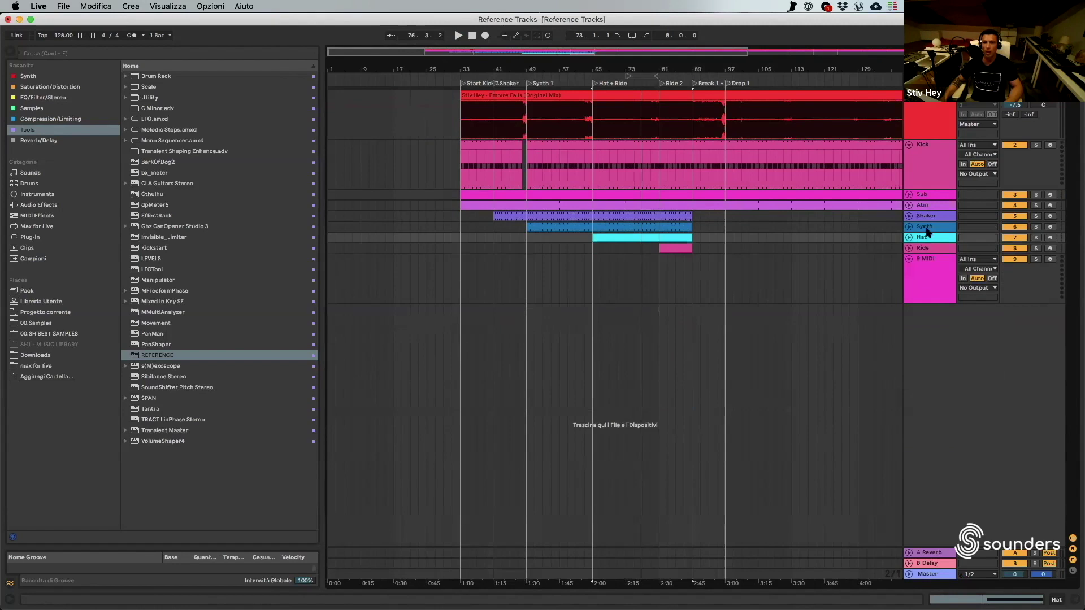
shift+click(933, 159)
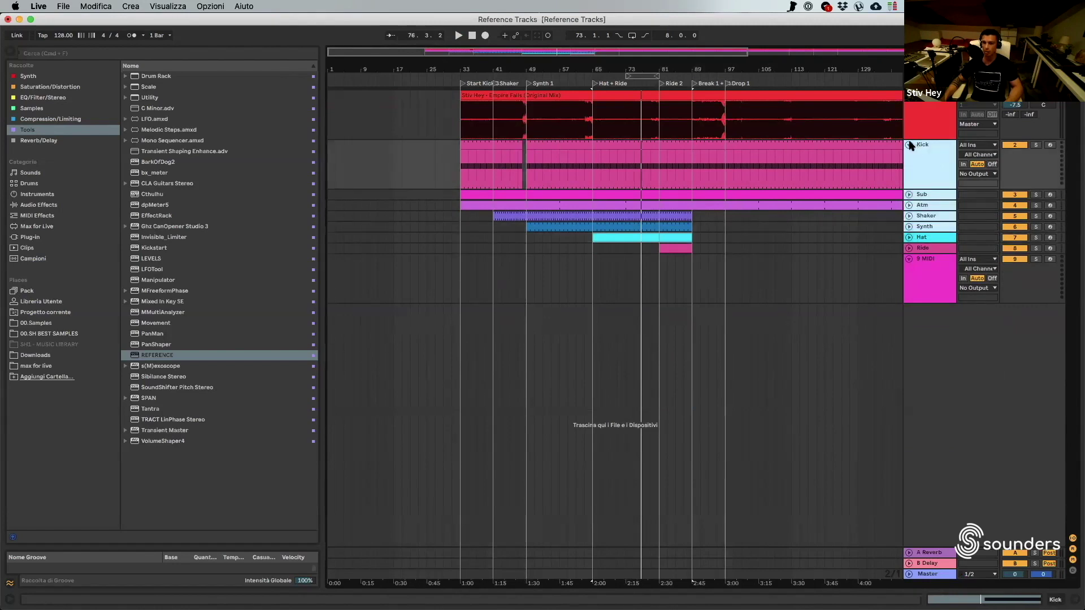
click(909, 145)
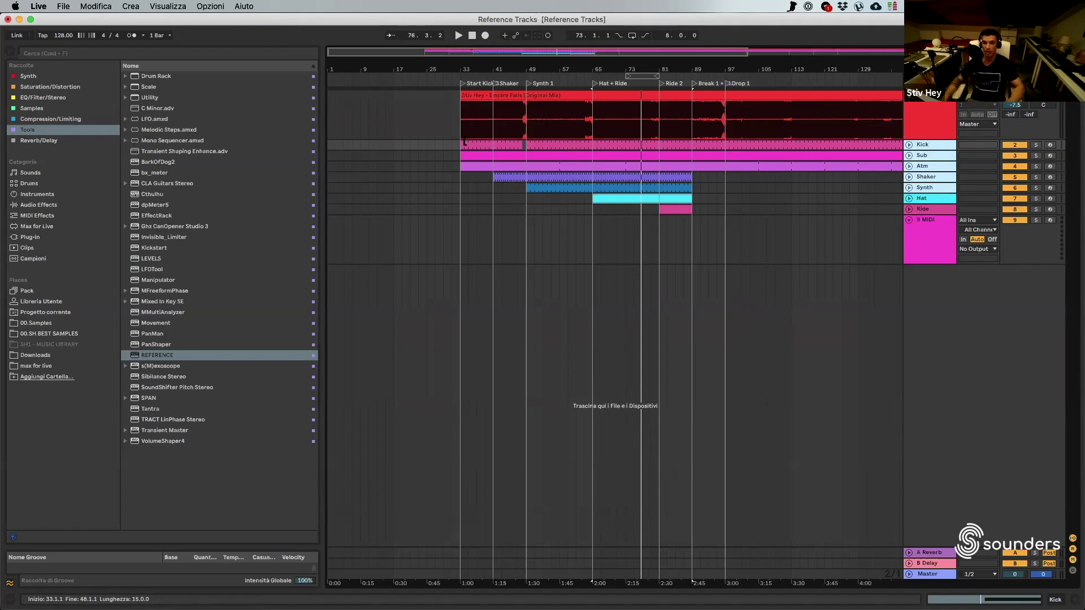
- Review the whole arrangement and play the reference track from the Ride 2 marker
drag(643, 65, 643, 47)
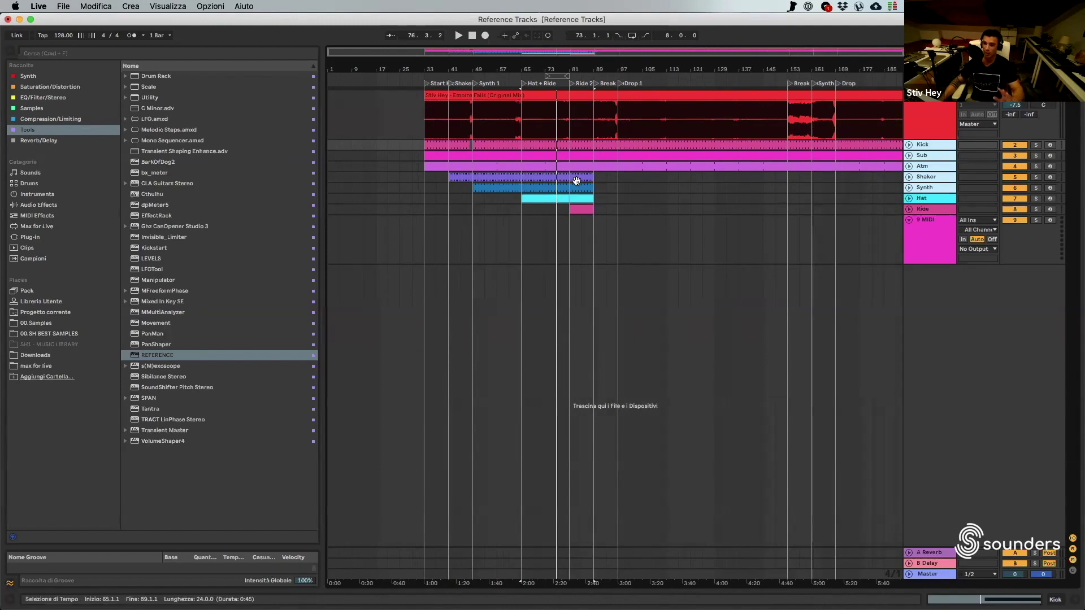
key(minus)
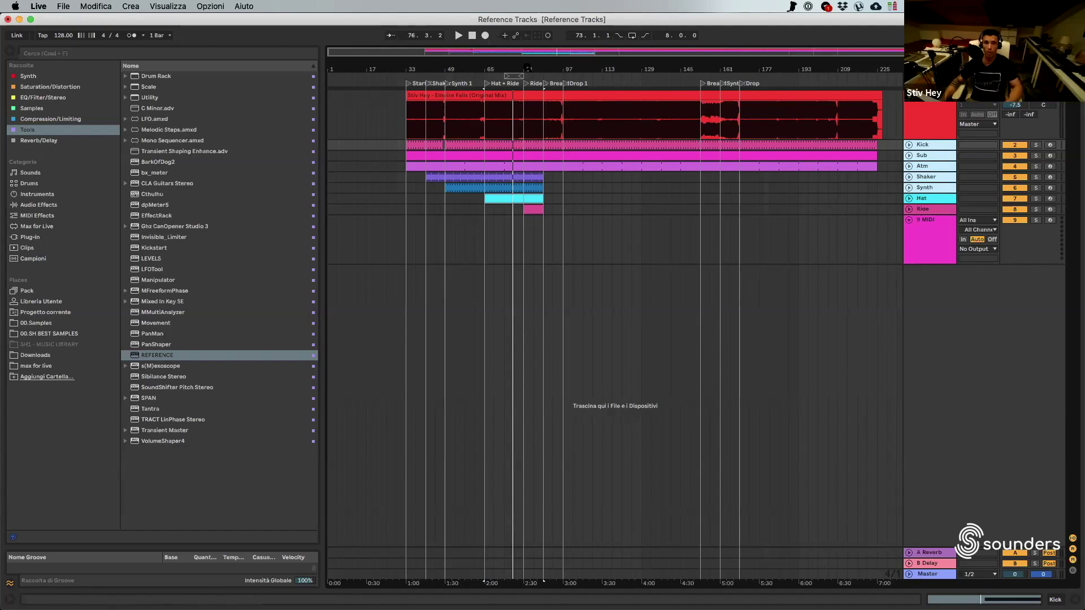
mouse_move(528, 68)
mouse_down()
mouse_move(534, 86)
mouse_move(523, 83)
mouse_up()
click(534, 86)
key(space)
- Rename the 9 MIDI track as Clap while listening to the Break 1 + Clap section
click(918, 226)
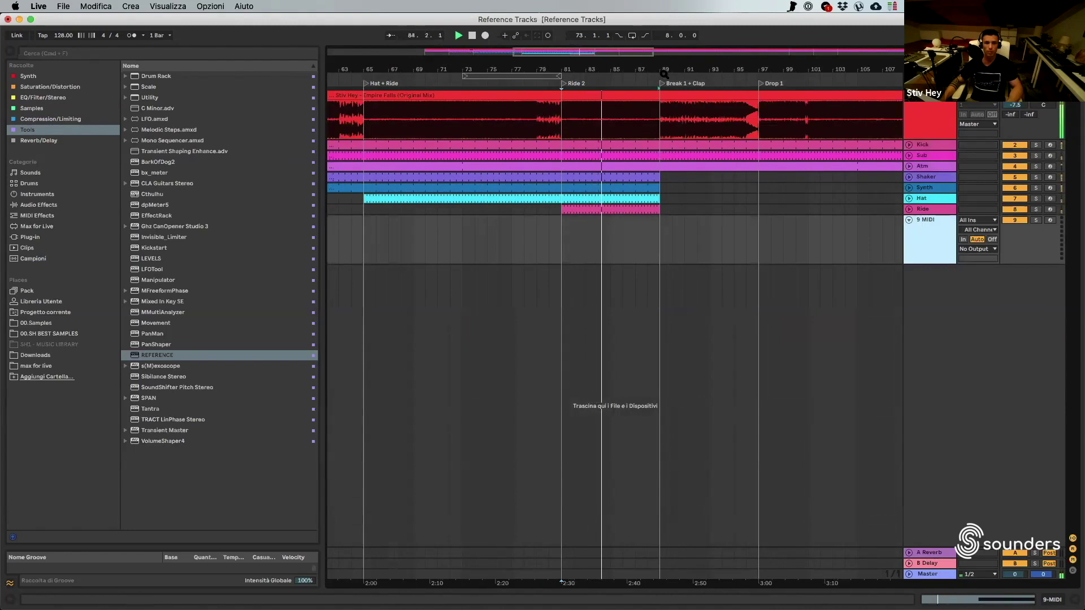
drag(657, 74, 632, 67)
drag(633, 66, 631, 65)
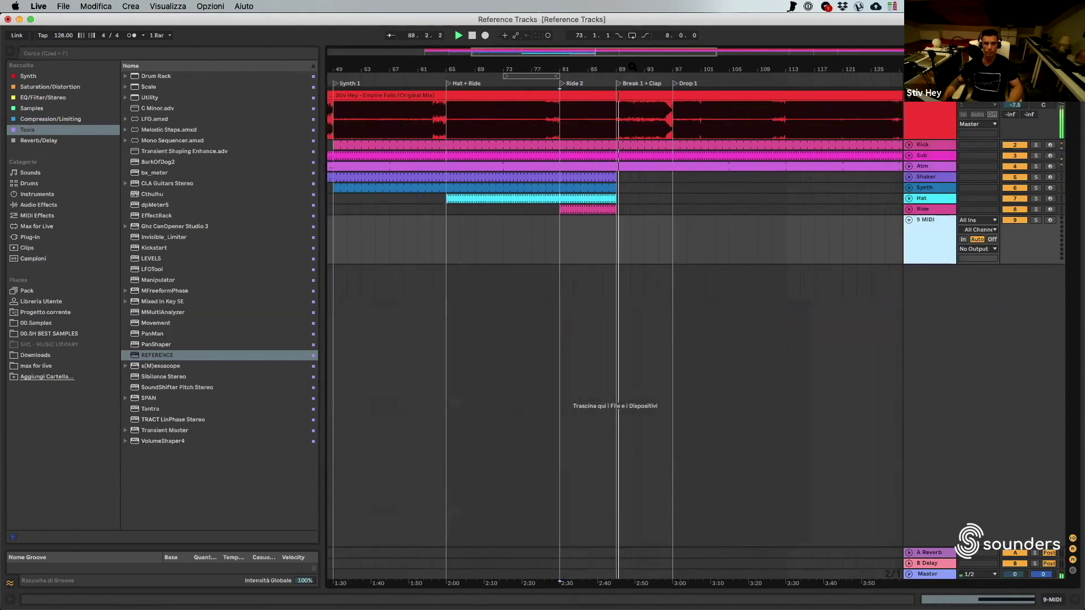
key(super+r)
text(Clap)
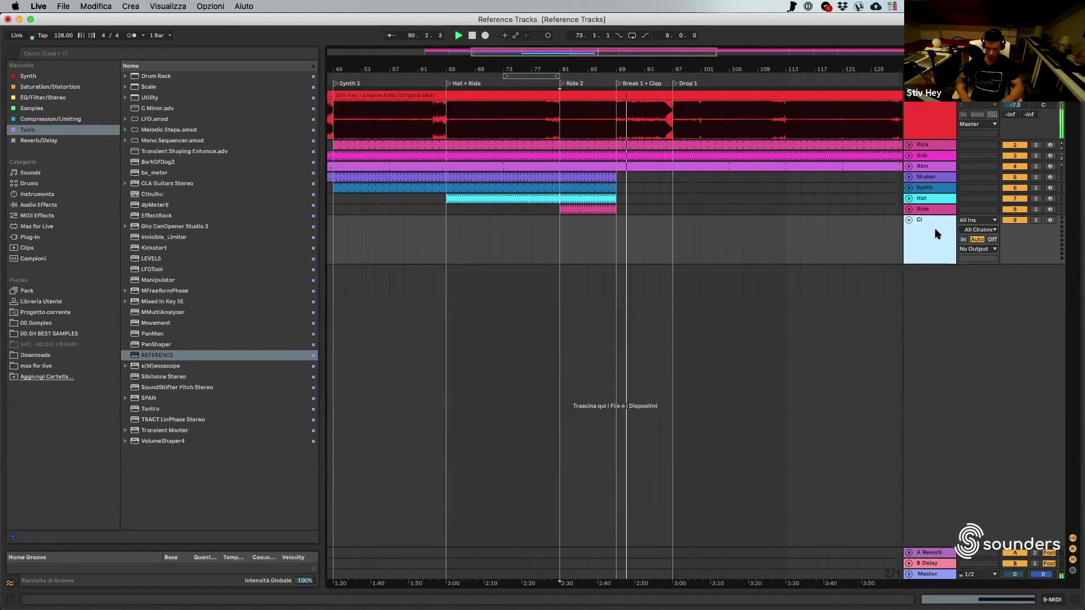
key(Return)
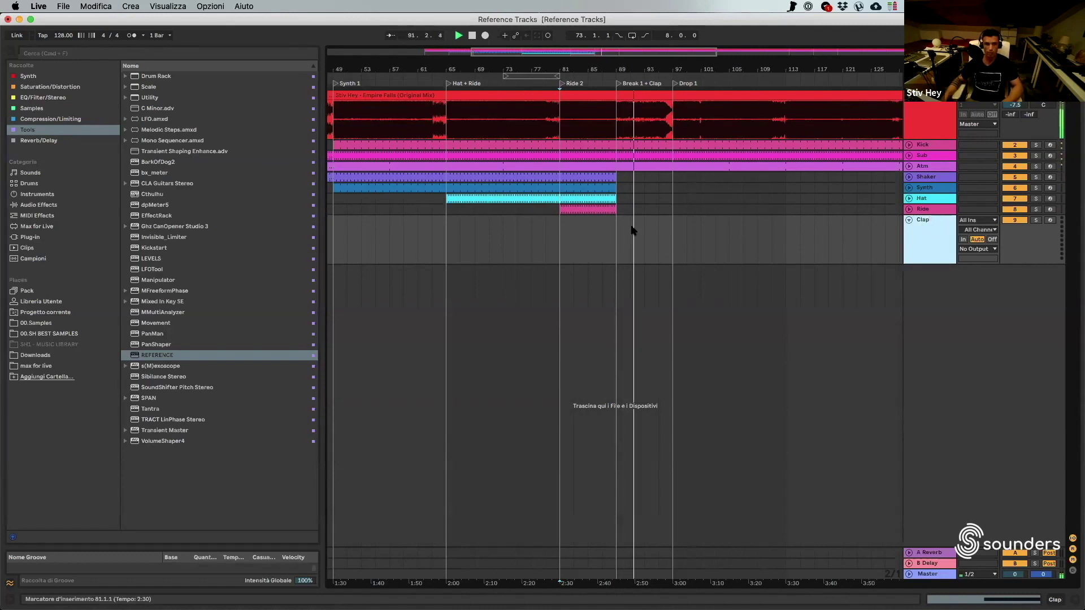
- Insert a four-bar MIDI clip on the Clap track at bar 89 and add a C3 note at its start
drag(630, 233, 638, 229)
key(super+shift+m)
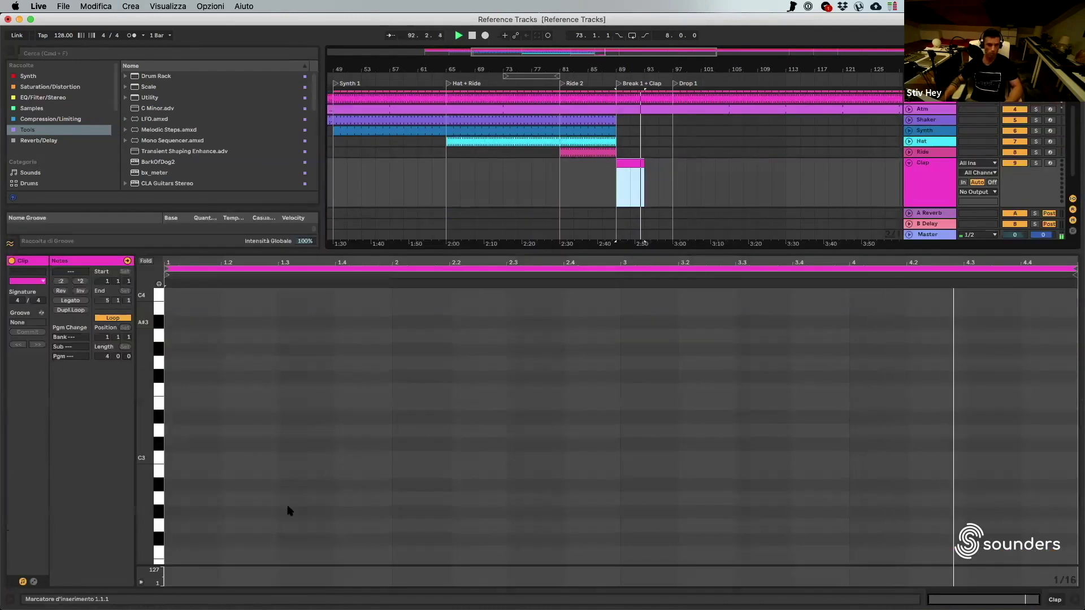
double_click(170, 458)
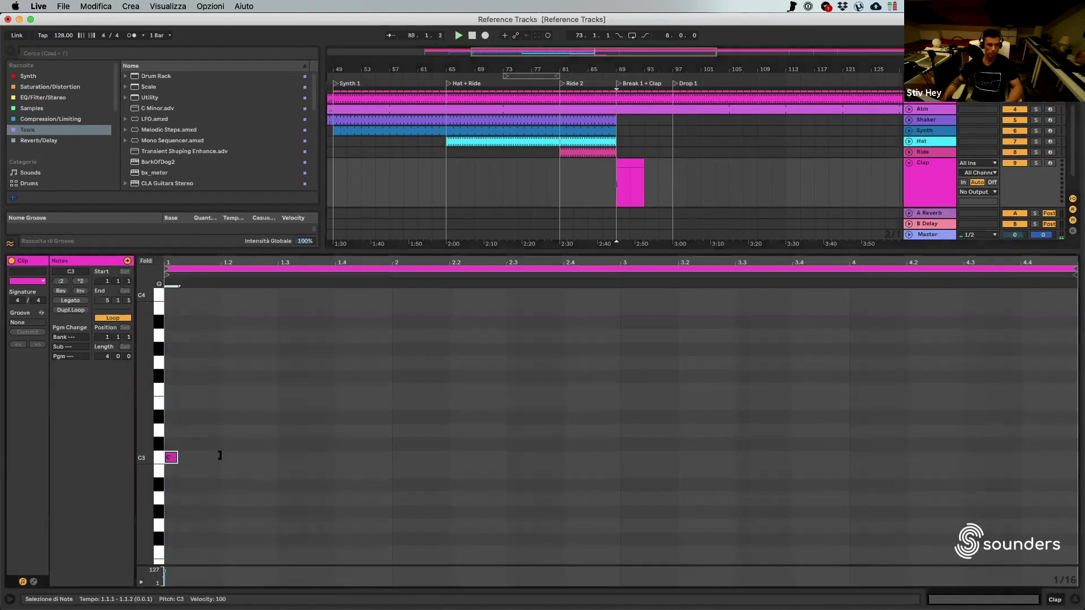
- Lengthen the first C3 note and add copies of C3 at beat 1.2 and around beat 1.3 in the Clap clip
drag(220, 455, 248, 458)
key(super+d)
key(super+d)
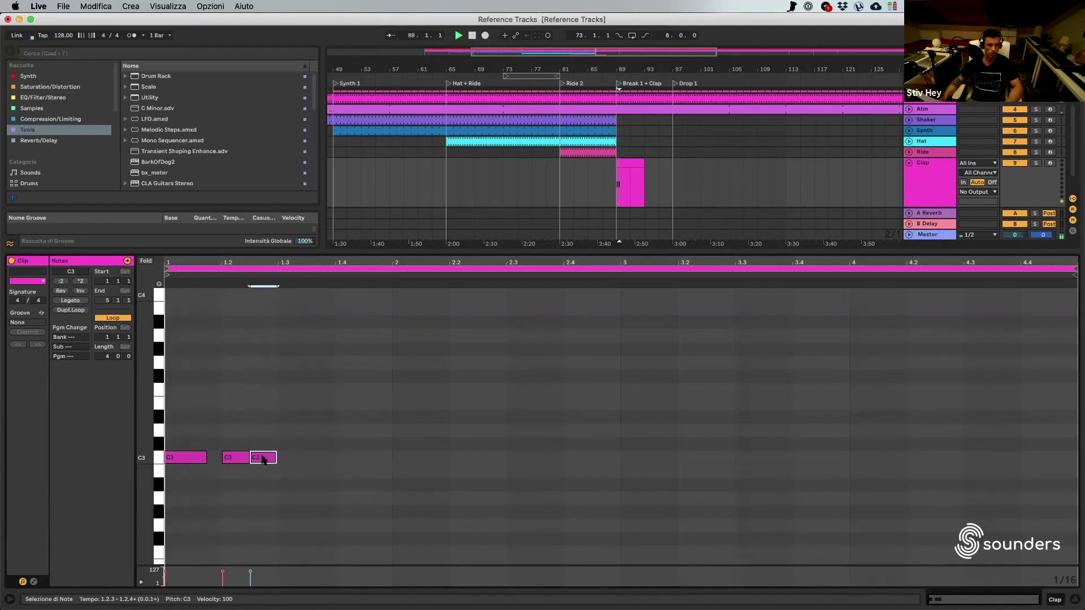
drag(263, 459, 291, 459)
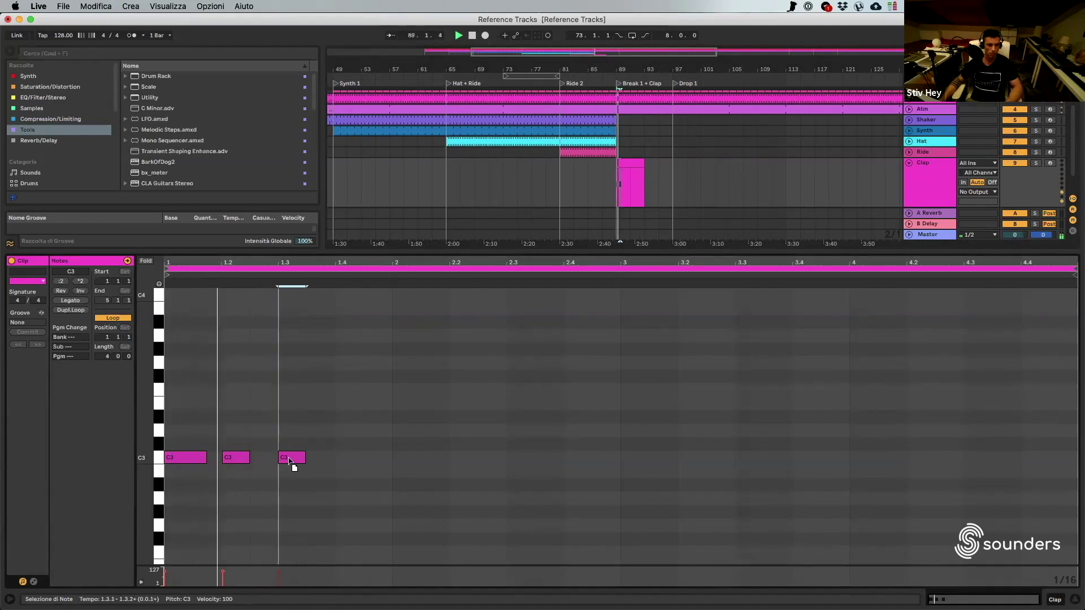
click(289, 458)
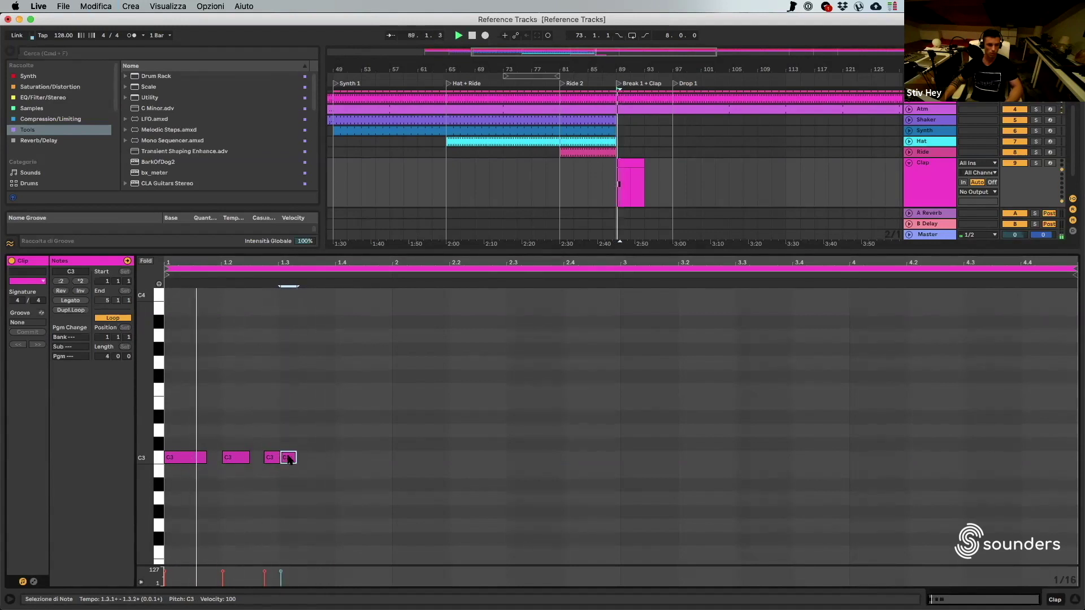
key(super+d)
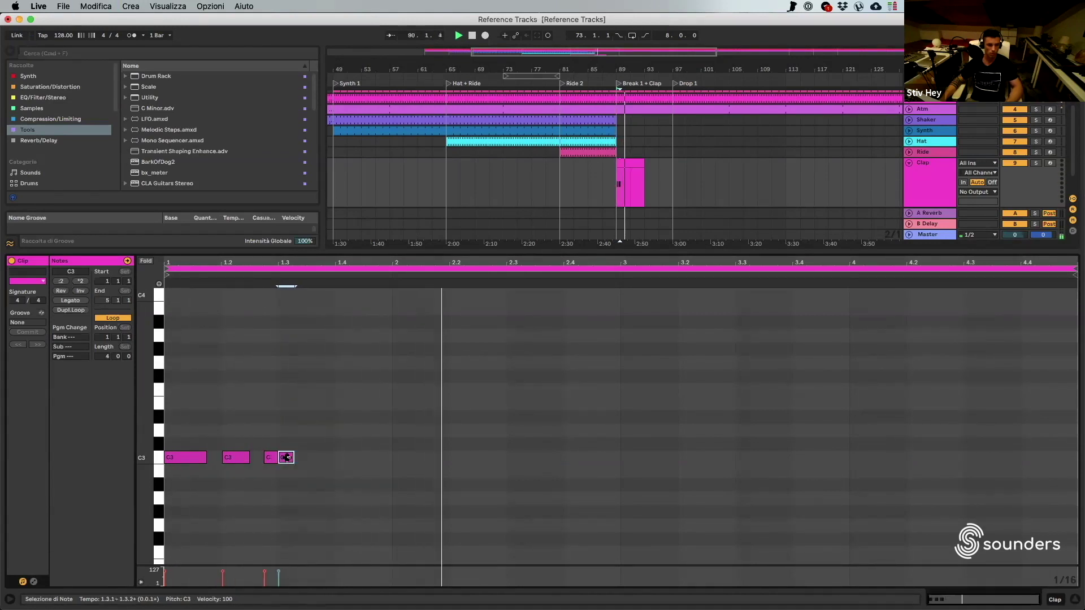
- Turn the beat 1.2 hit into two short C3 notes, delete the surplus copy, and continue the beat 1.3 run with a note at 1.3.3
drag(249, 457, 236, 458)
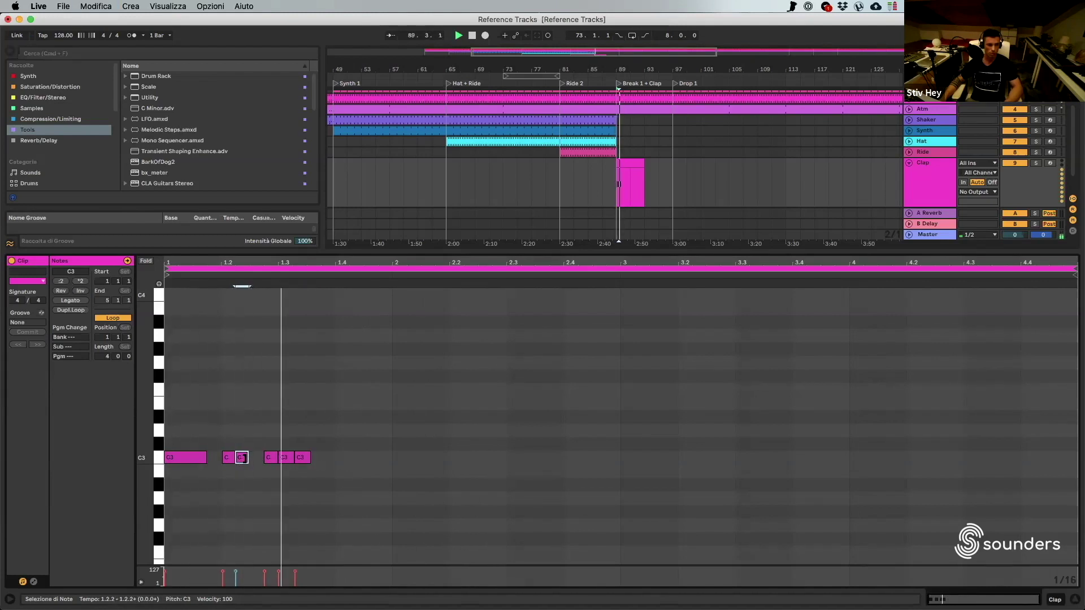
key(super+d)
click(308, 458)
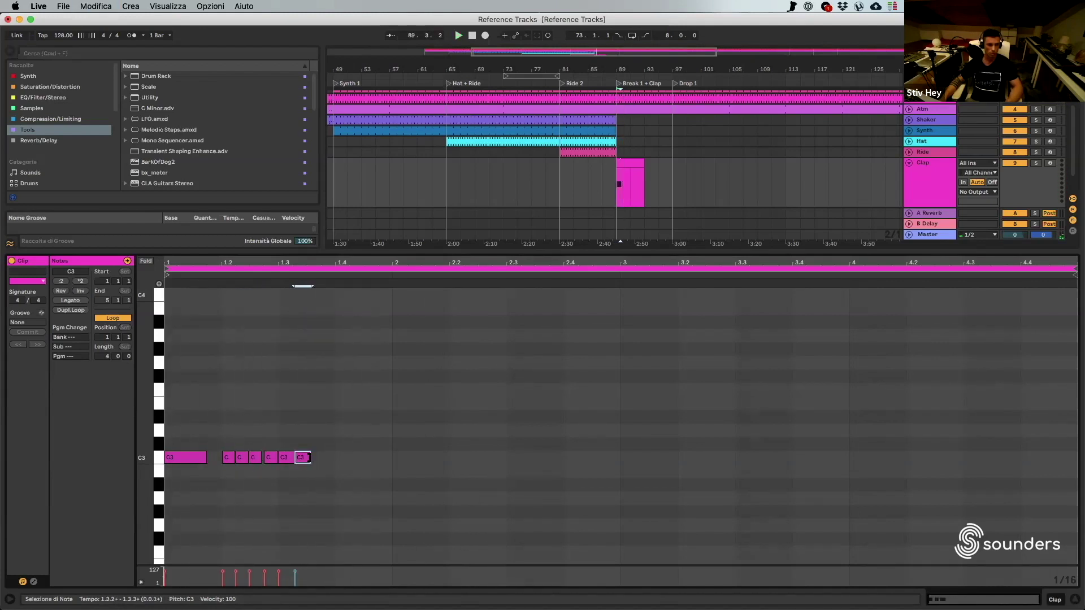
key(Delete)
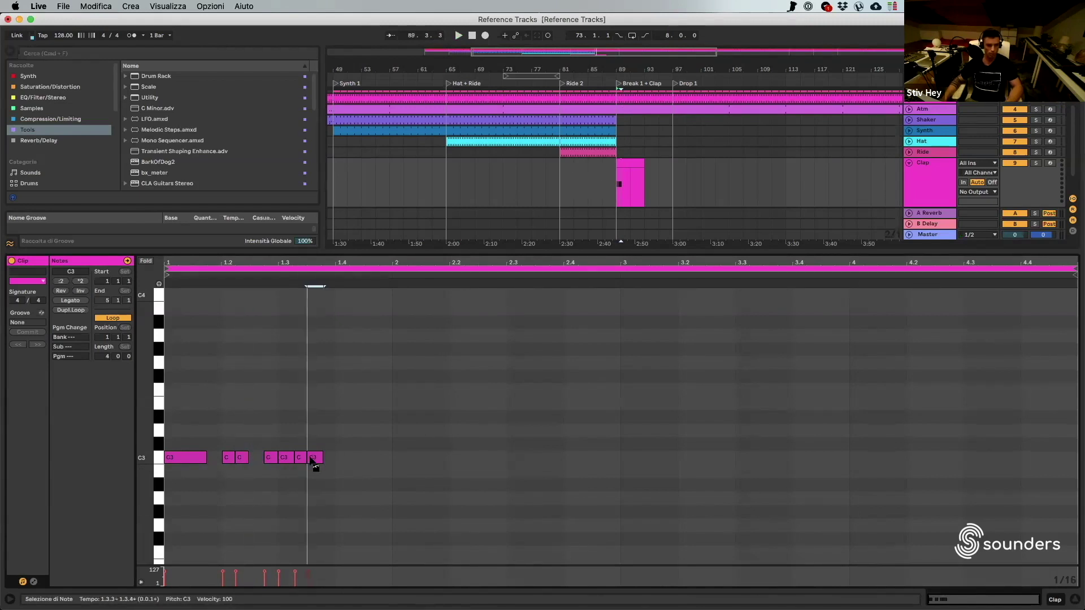
drag(316, 460, 317, 460)
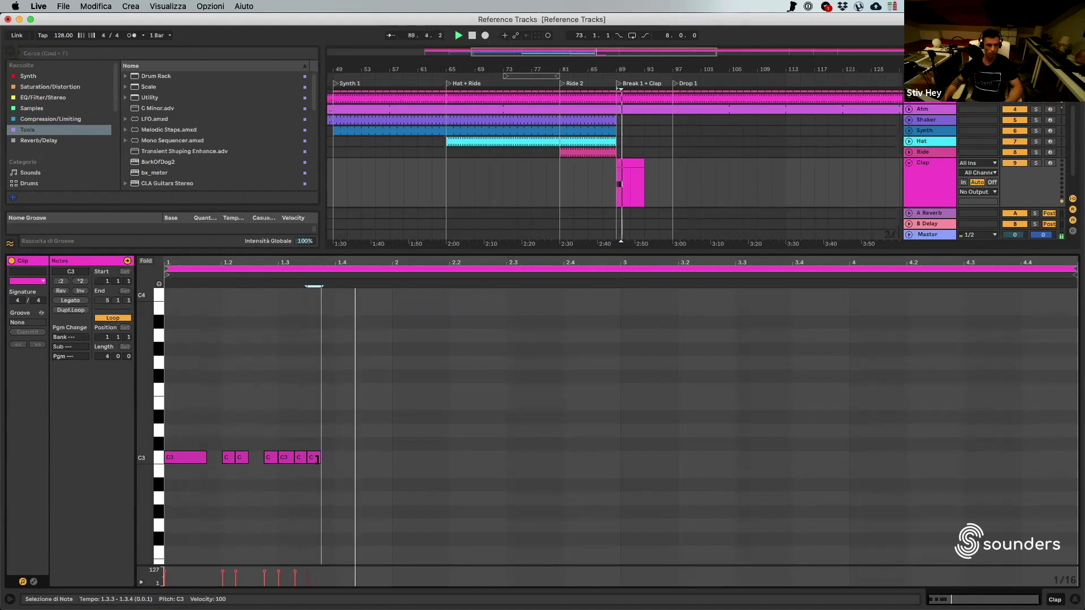
- Add C3 notes at 2.1, 2.2.1 and 2.2.2, and lower the velocities of the second notes in the 2.2 and 1.2 pairs
double_click(399, 457)
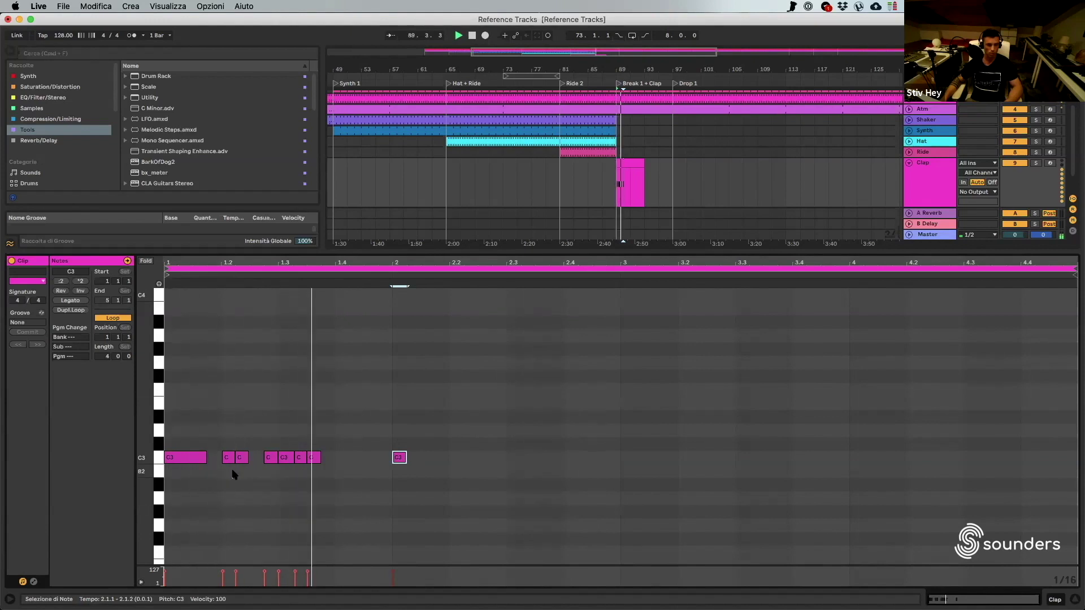
double_click(456, 457)
key(super+d)
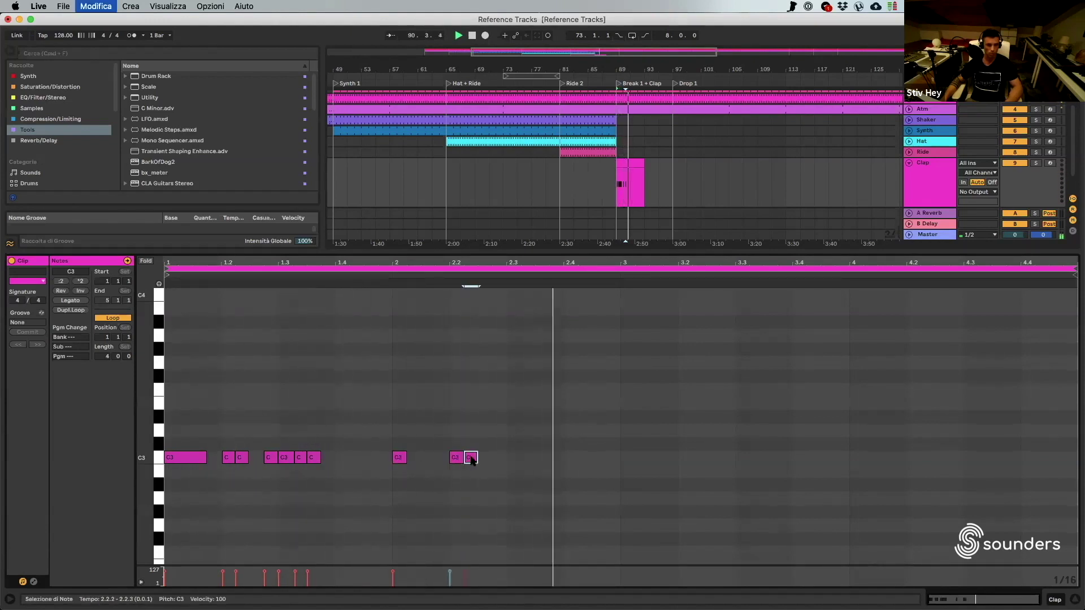
drag(470, 286, 477, 286)
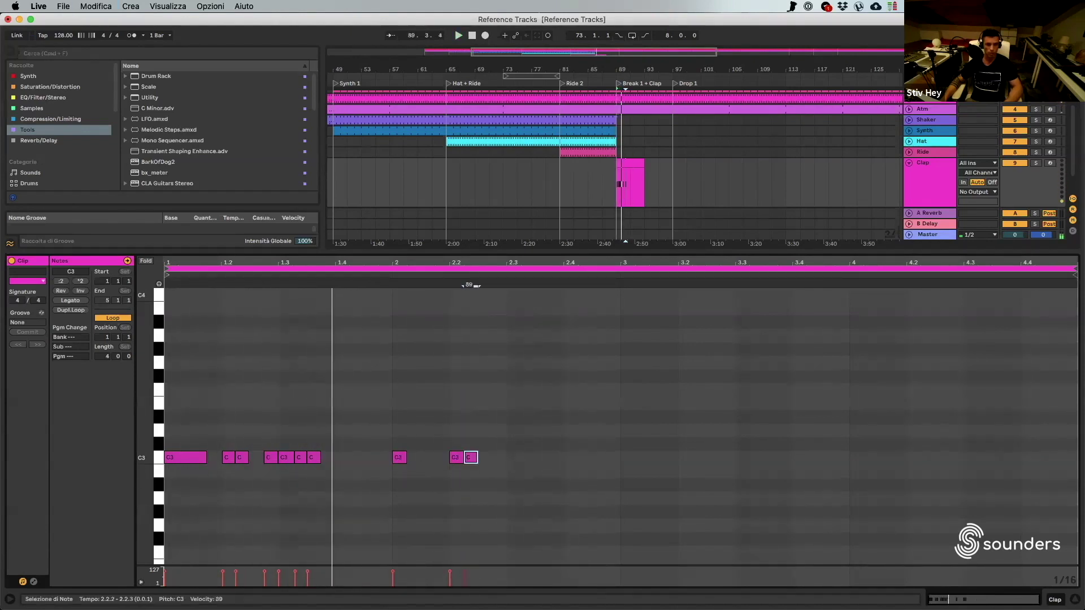
drag(241, 457, 242, 480)
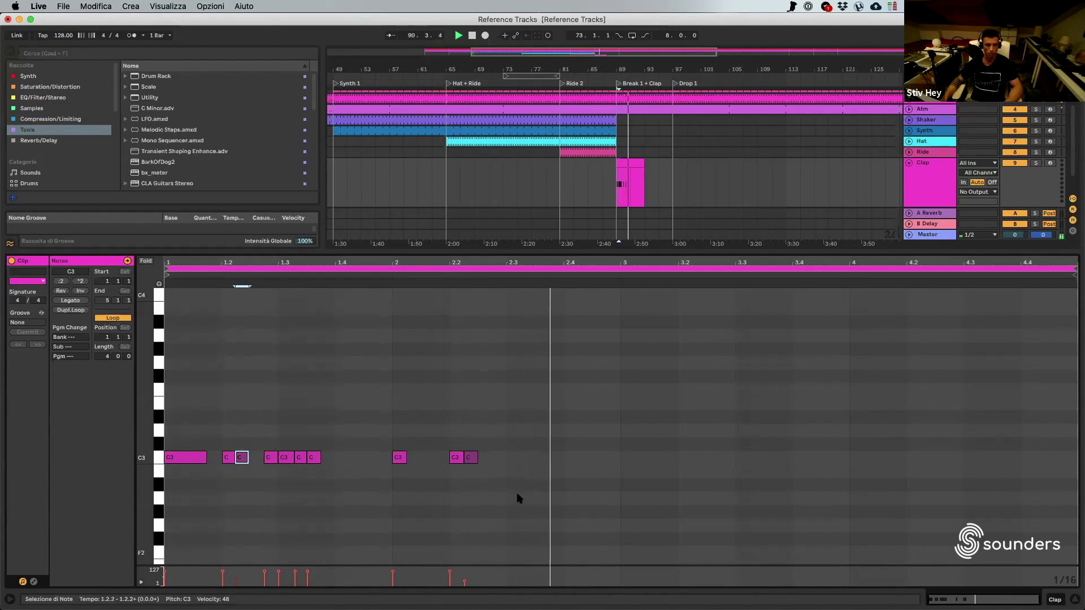
- Add two C3 notes at 2.3.1 and 2.3.2, and even out the notes in the beat 1.3 run
double_click(512, 457)
double_click(528, 457)
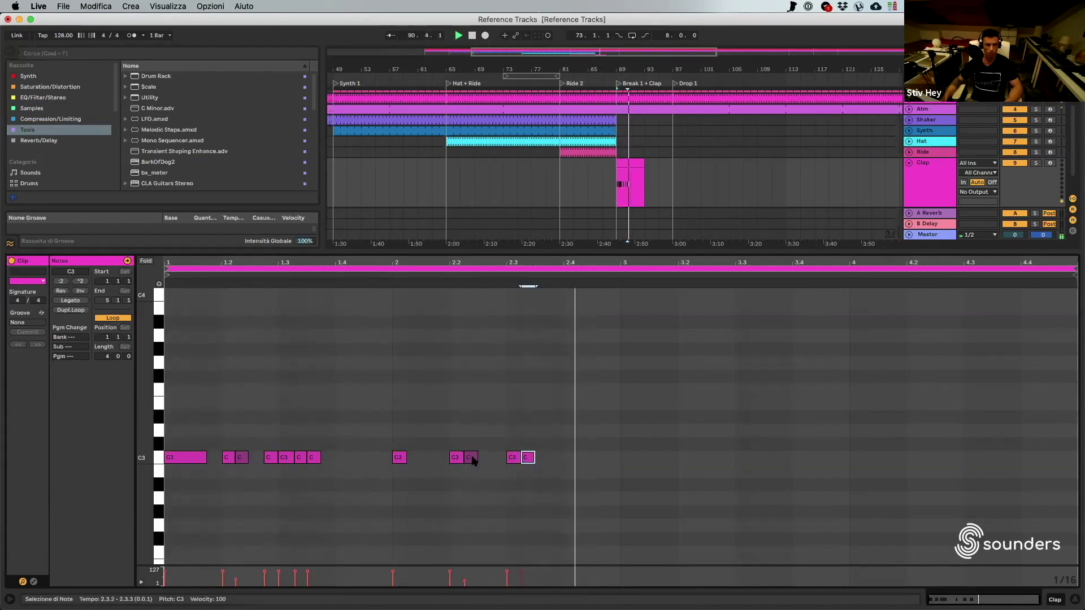
click(289, 459)
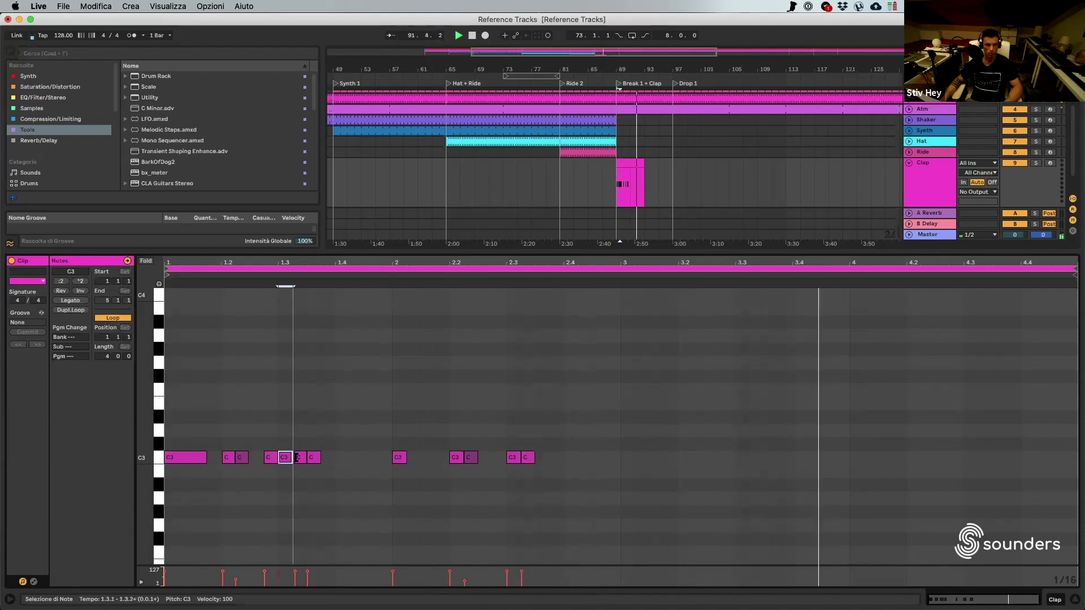
click(294, 458)
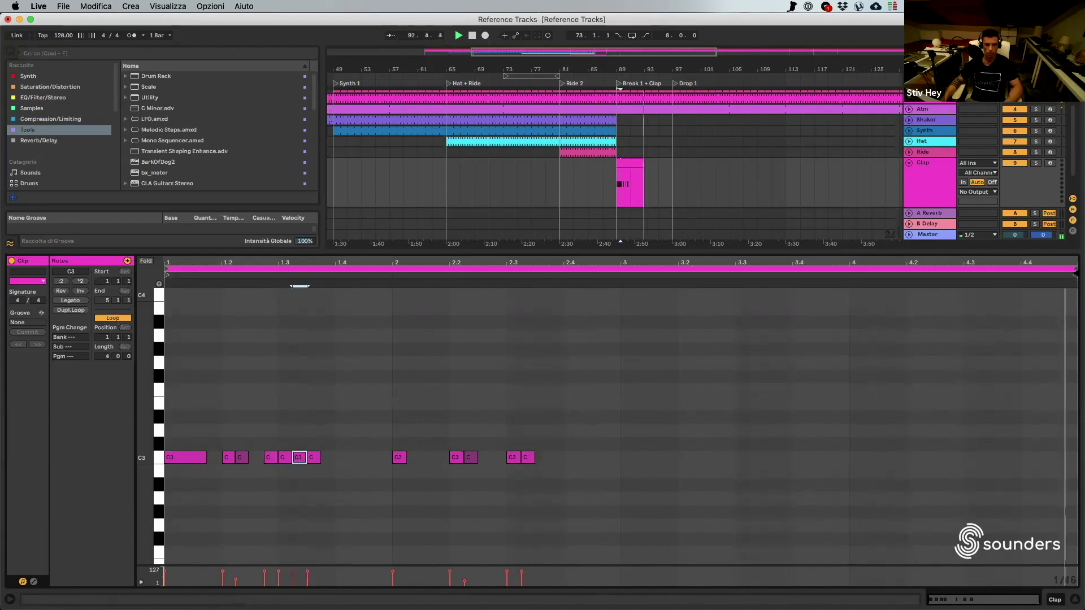
- Shorten the Clap clip's loop to two bars and extend the clip to the Drop 1 marker at bar 97
drag(1074, 270, 620, 270)
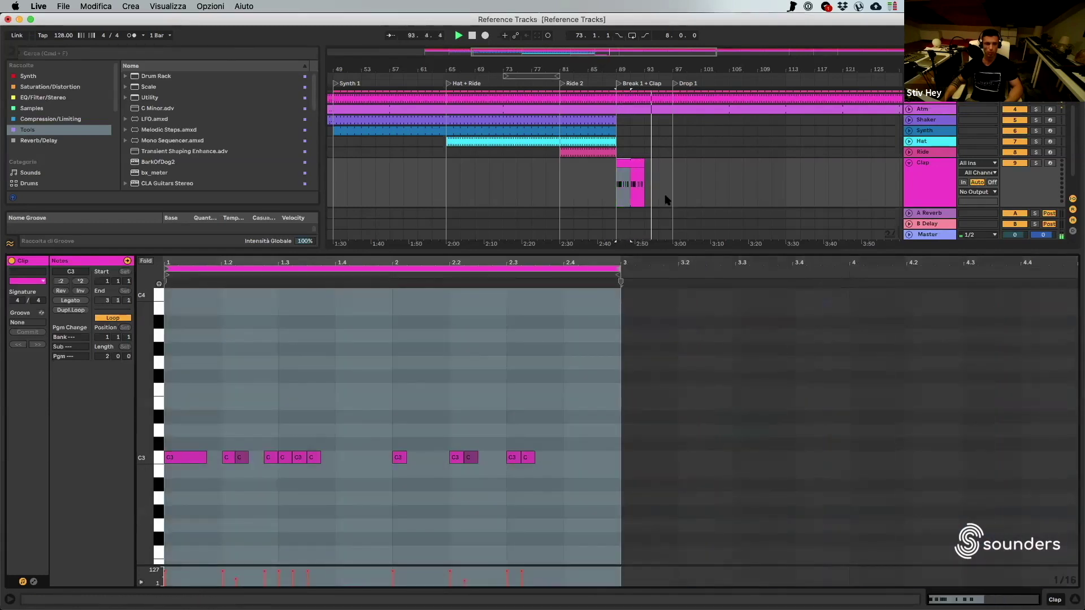
drag(644, 163, 672, 165)
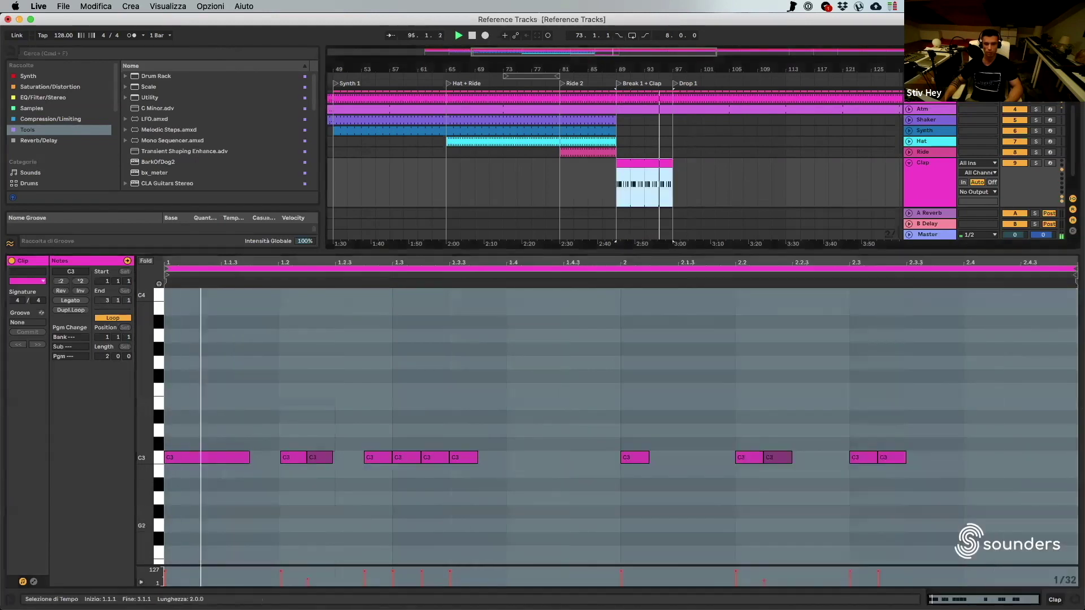
- Extend the Shaker, Synth, Hat and Ride clips to the Drop 1 marker and fold the Clap track
key(super+alt+l)
drag(613, 209, 673, 177)
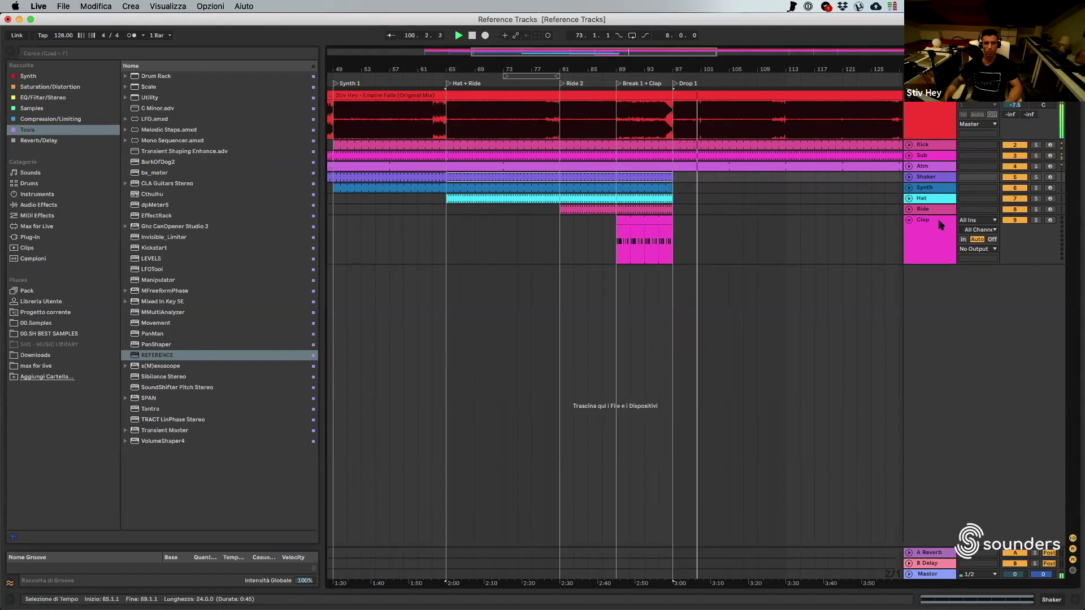
click(909, 220)
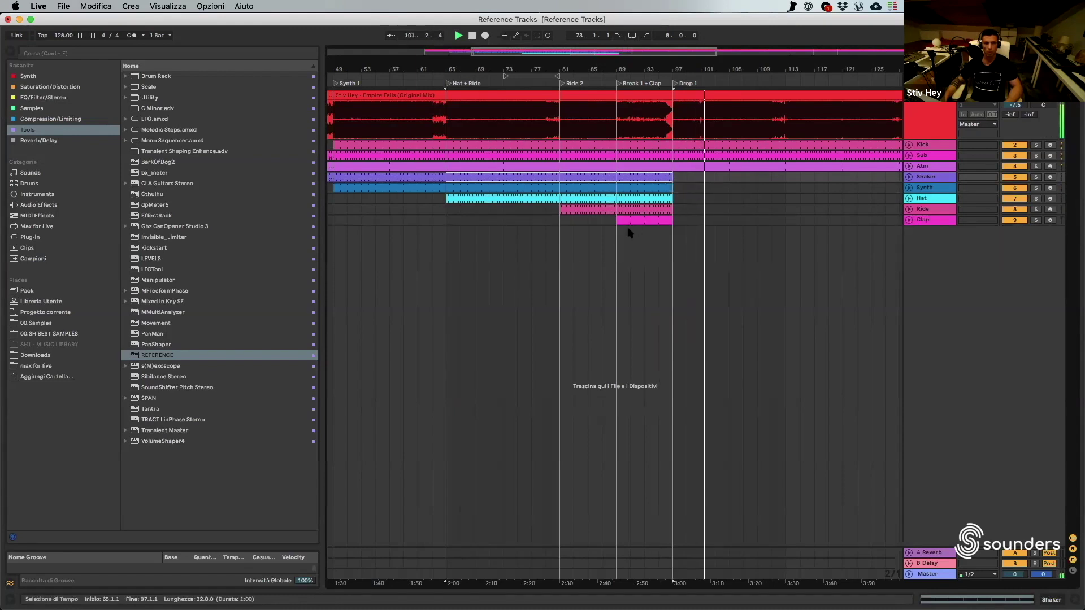
- Duplicate the last Synth clip twice so the synth part continues past the Drop 1 marker
click(670, 197)
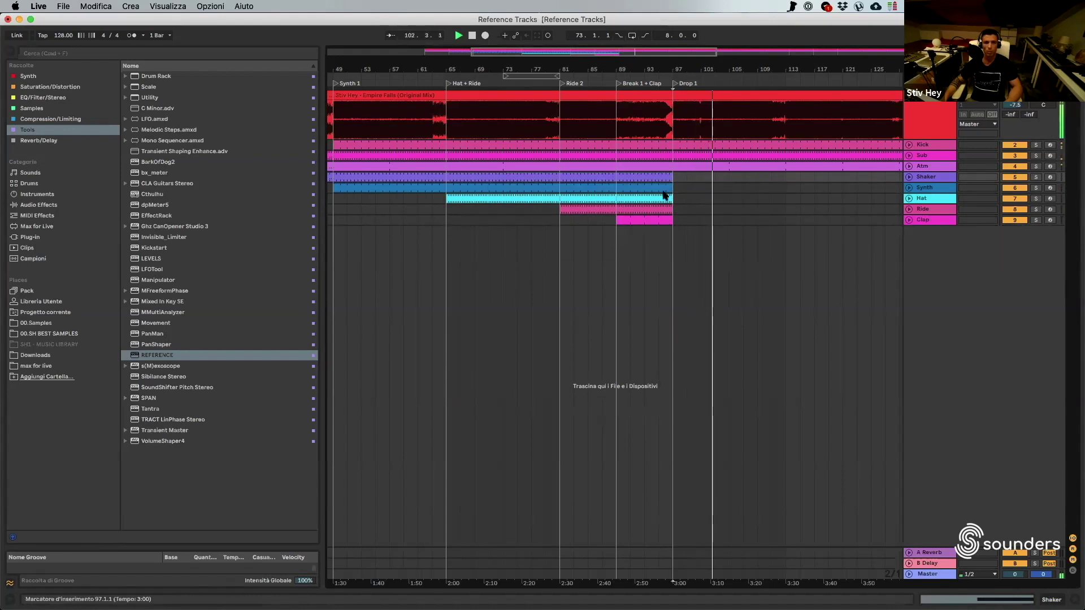
click(660, 186)
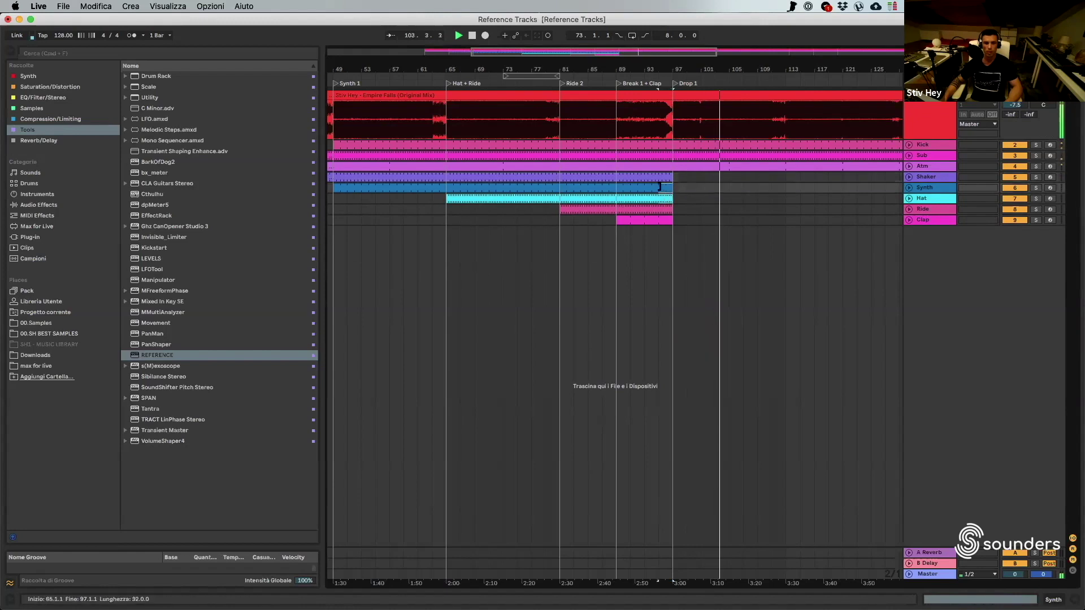
click(666, 186)
key(super+d)
key(super+d)
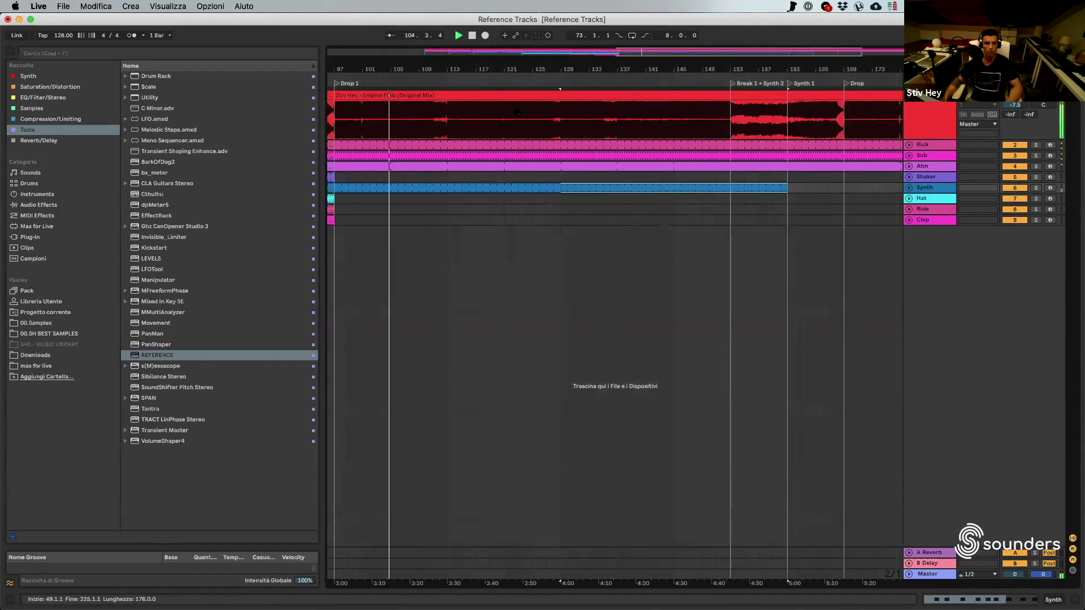
- Duplicate the last Shaker clip after the Drop 1 marker and trim the copy to start at bar 101
drag(489, 72, 734, 64)
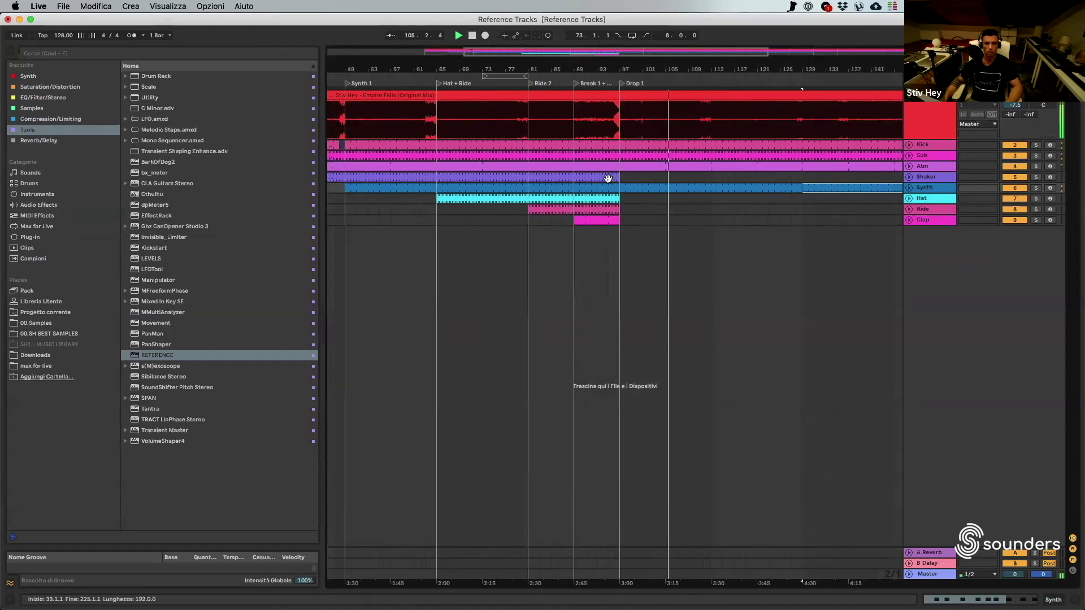
click(608, 179)
key(super+d)
click(645, 177)
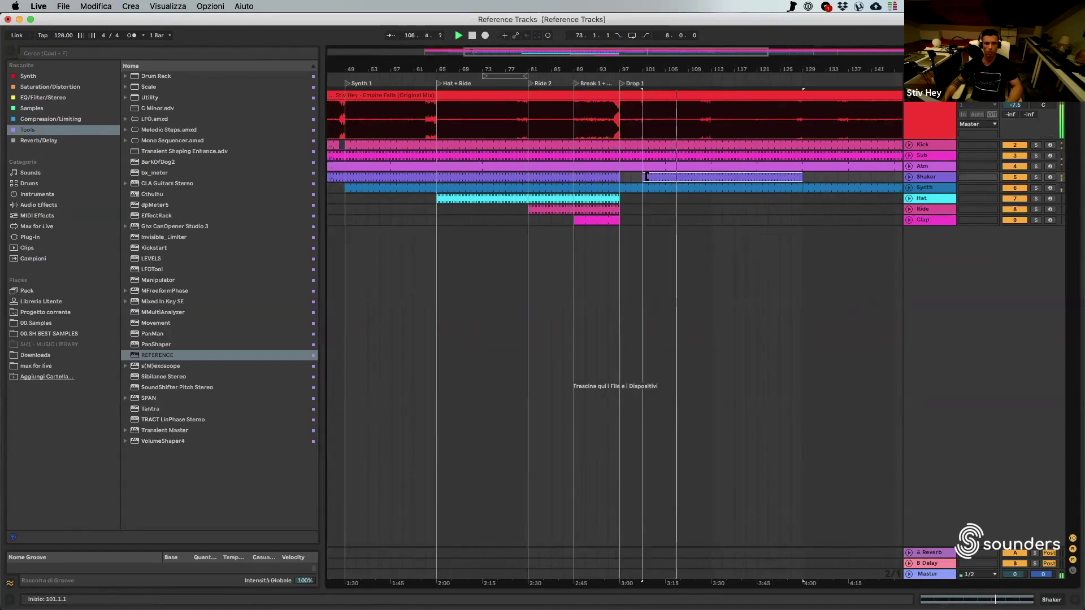
- Copy the Ride clip to bar 101 and shorten the copy to end at bar 113
click(605, 212)
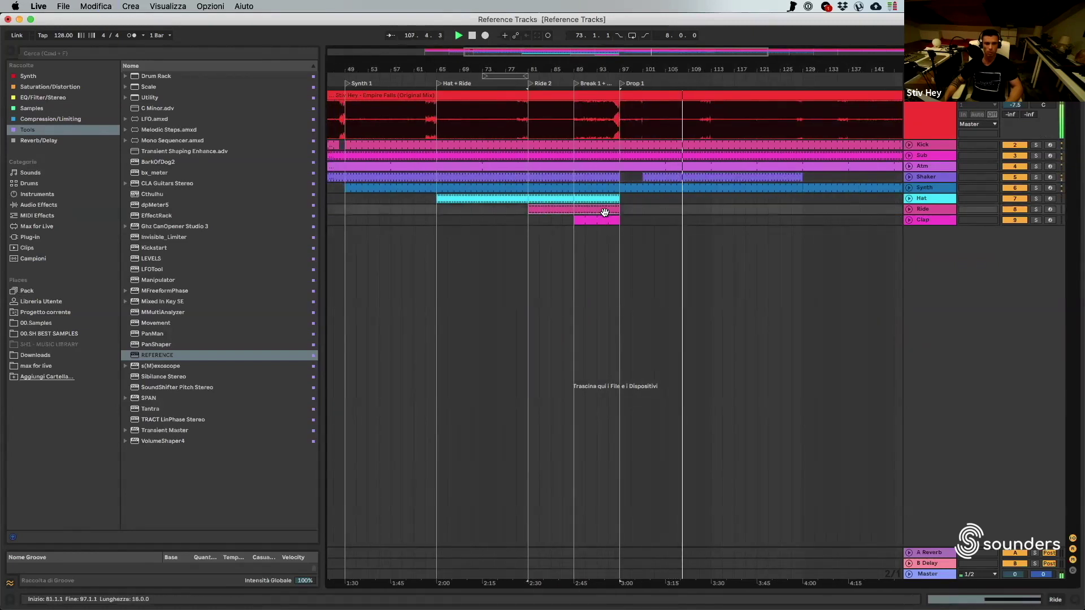
key(super+c)
click(644, 208)
key(super+v)
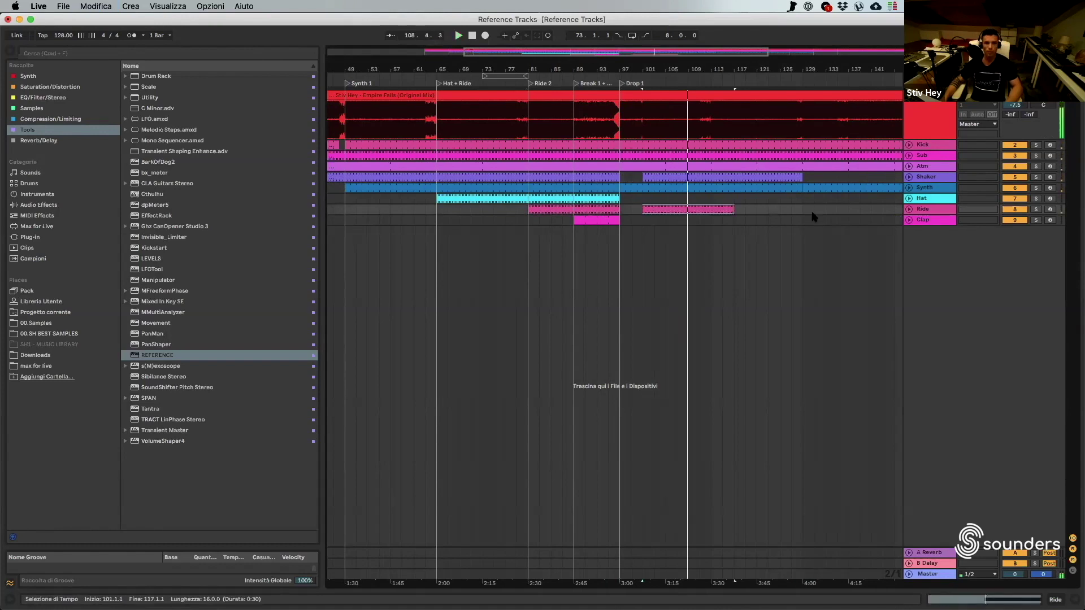
drag(731, 209, 710, 209)
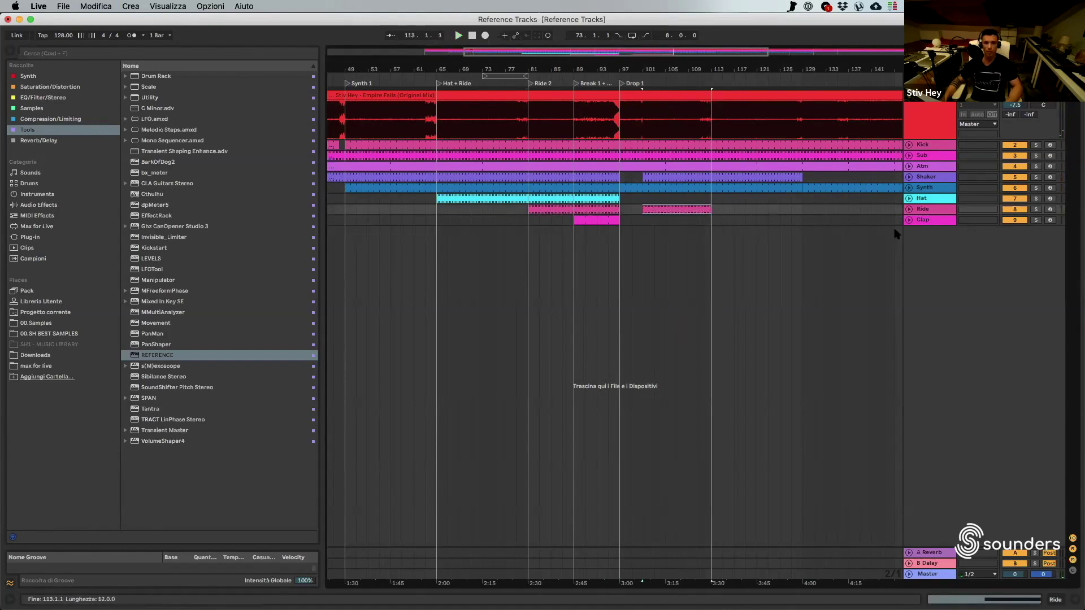
- Insert a new MIDI track below the Clap track and unfold it
click(924, 221)
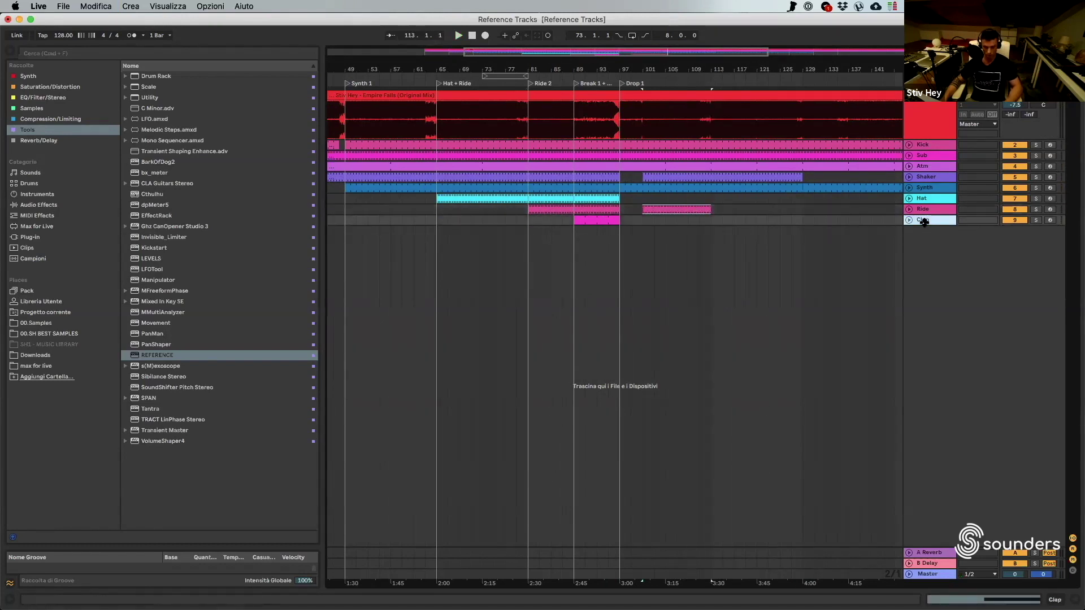
key(super+shift+t)
click(909, 231)
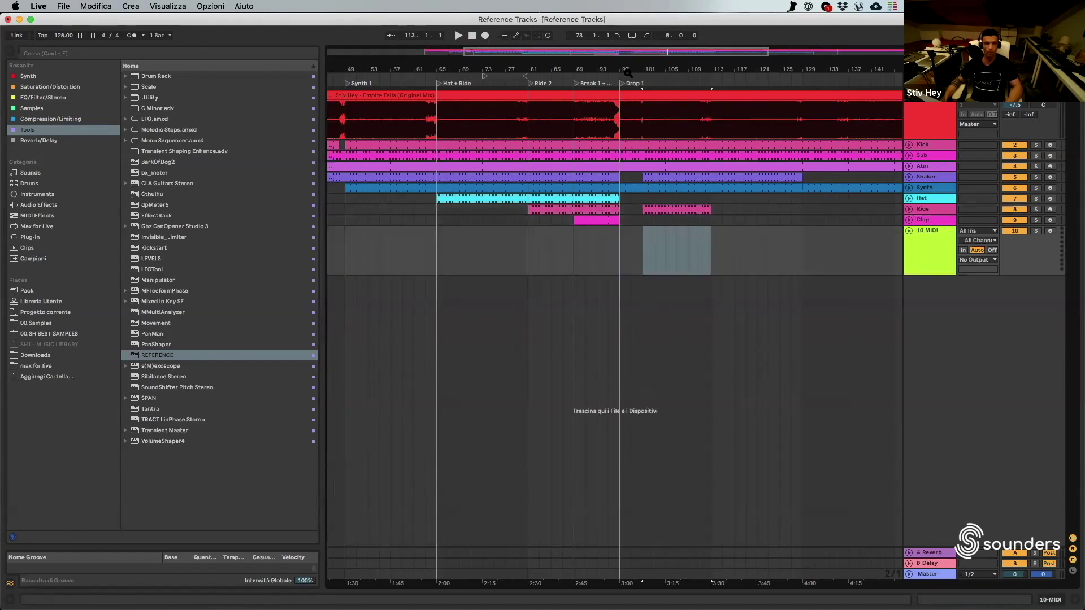
- Play from the Drop 1 marker and create a MIDI clip on the 10 MIDI track spanning bars 101 to 113
drag(643, 66, 646, 66)
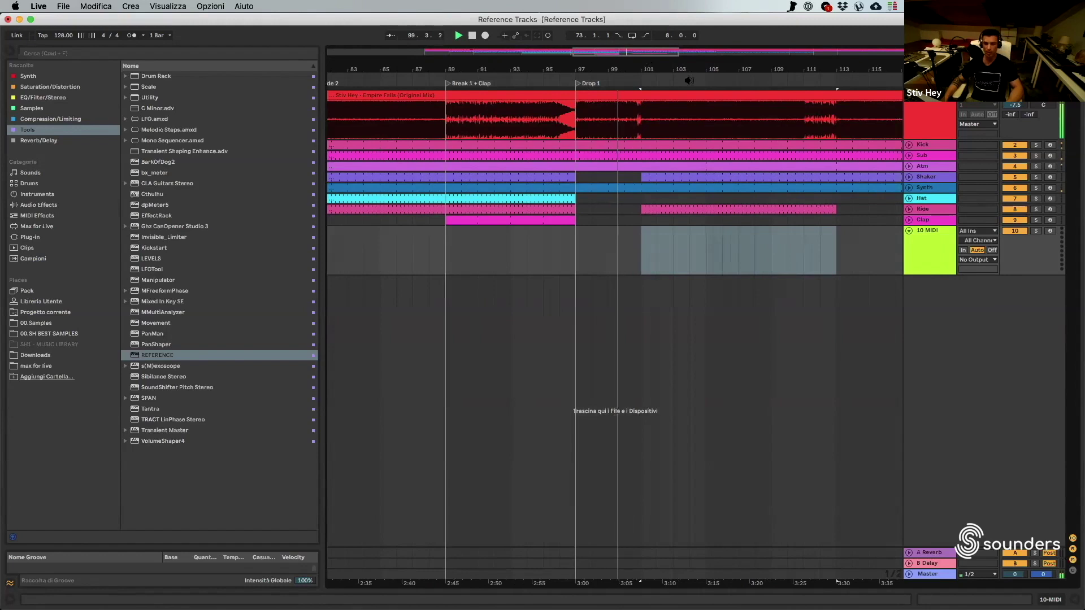
click(645, 235)
drag(642, 235, 699, 234)
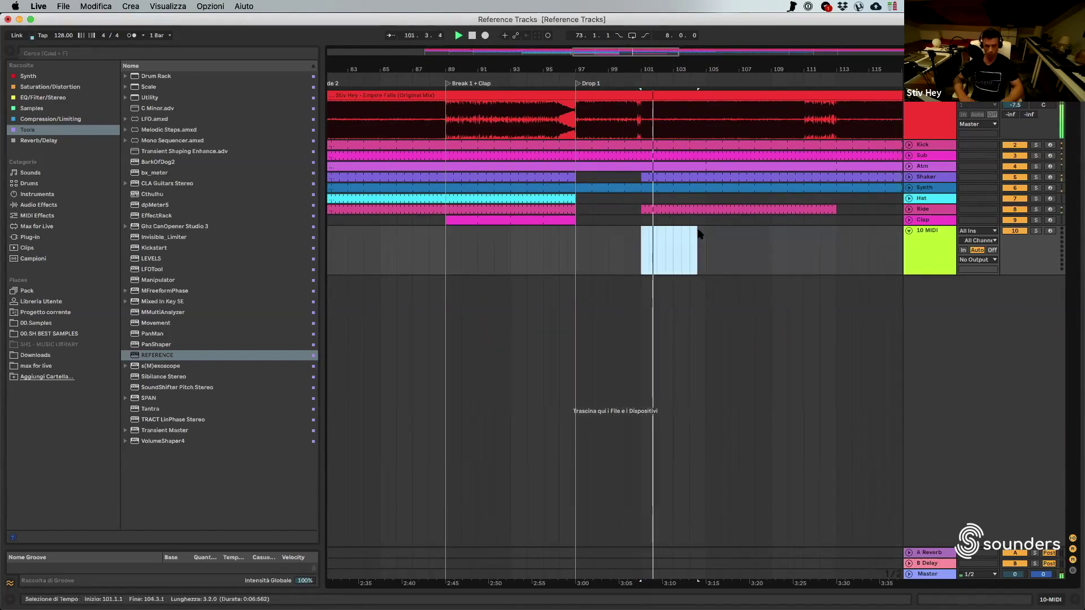
key(super+shift+m)
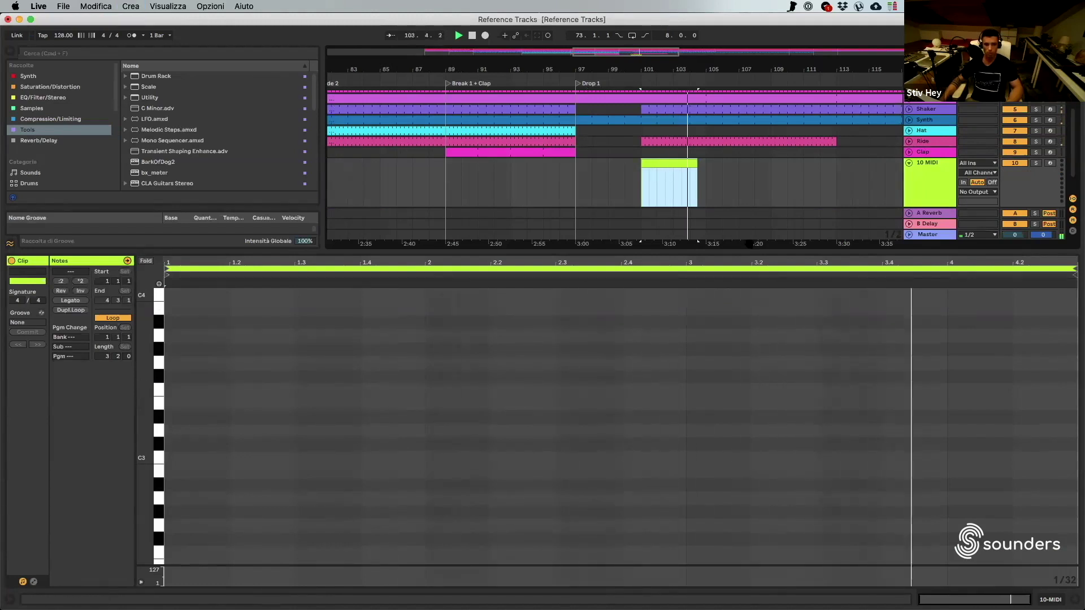
drag(702, 163, 837, 165)
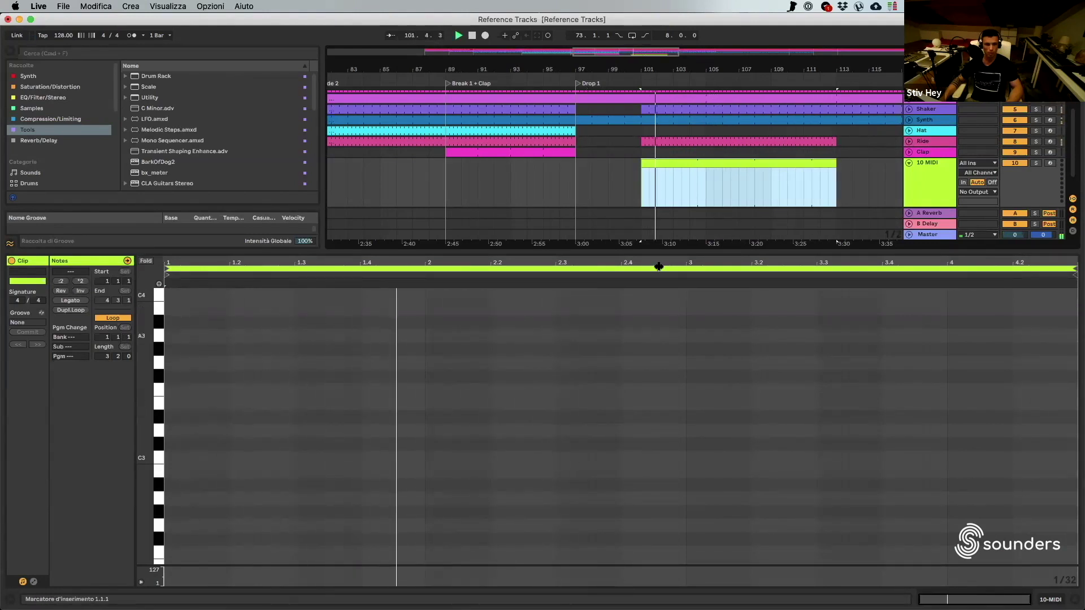
- Turn off looping for the clip on the 10 MIDI track and extend its end to 9.1.3
drag(659, 263, 658, 264)
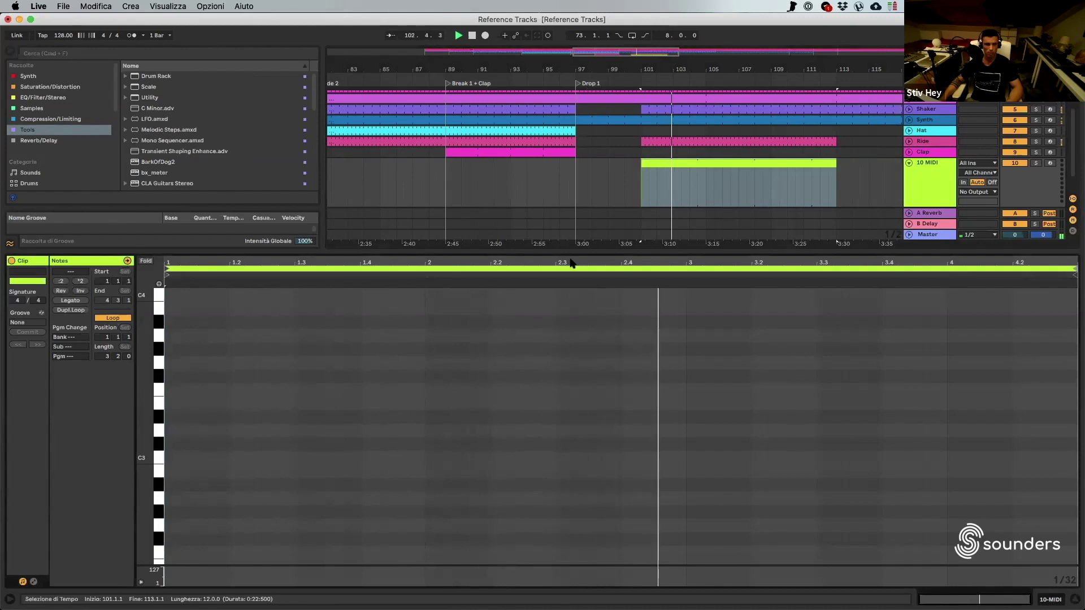
click(113, 317)
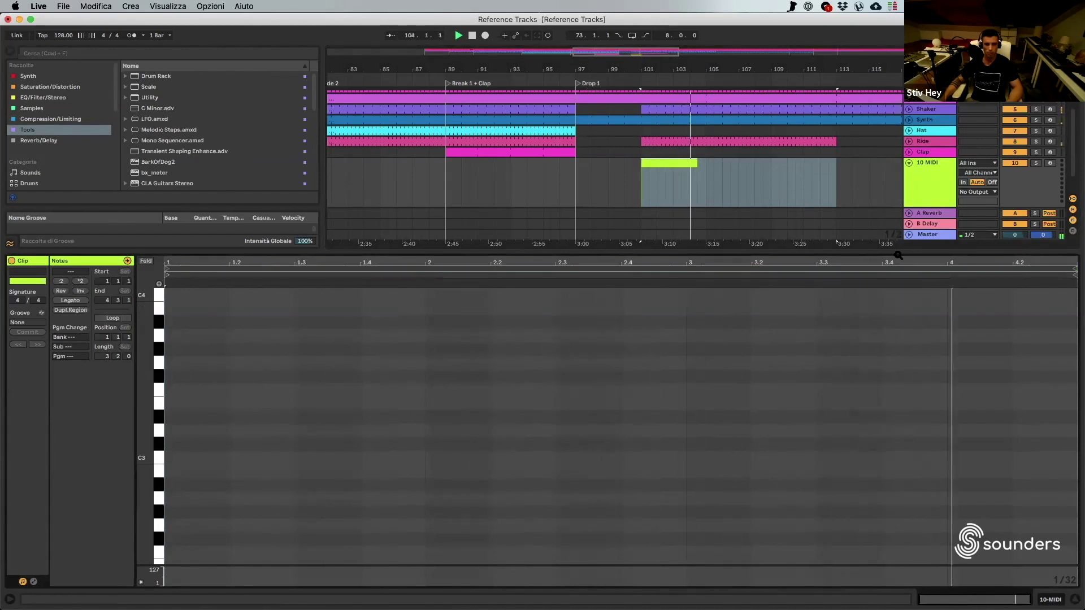
click(1074, 274)
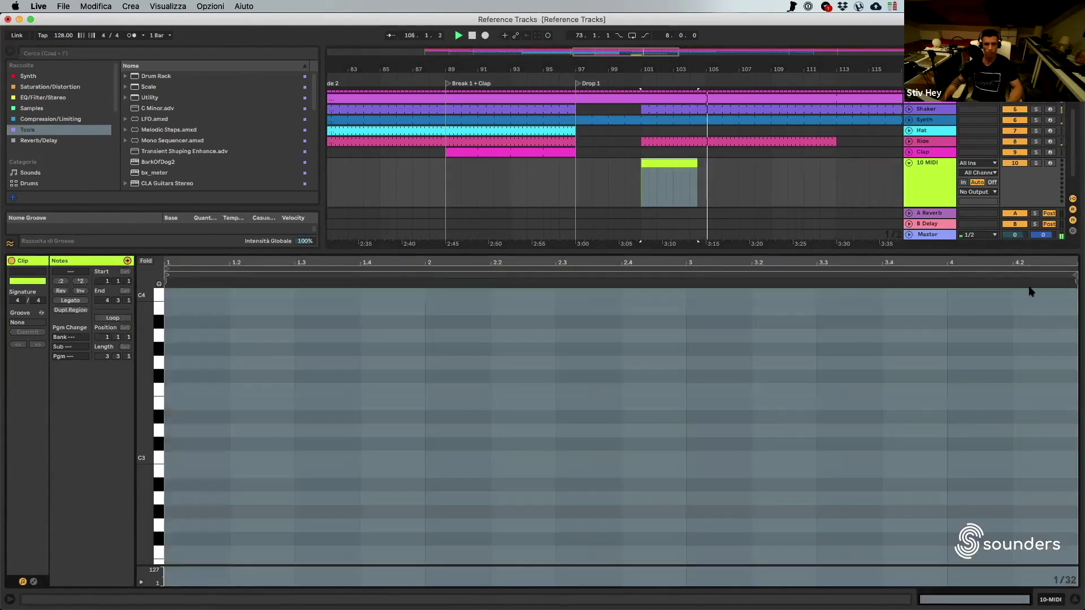
drag(1075, 275, 1084, 276)
key(space)
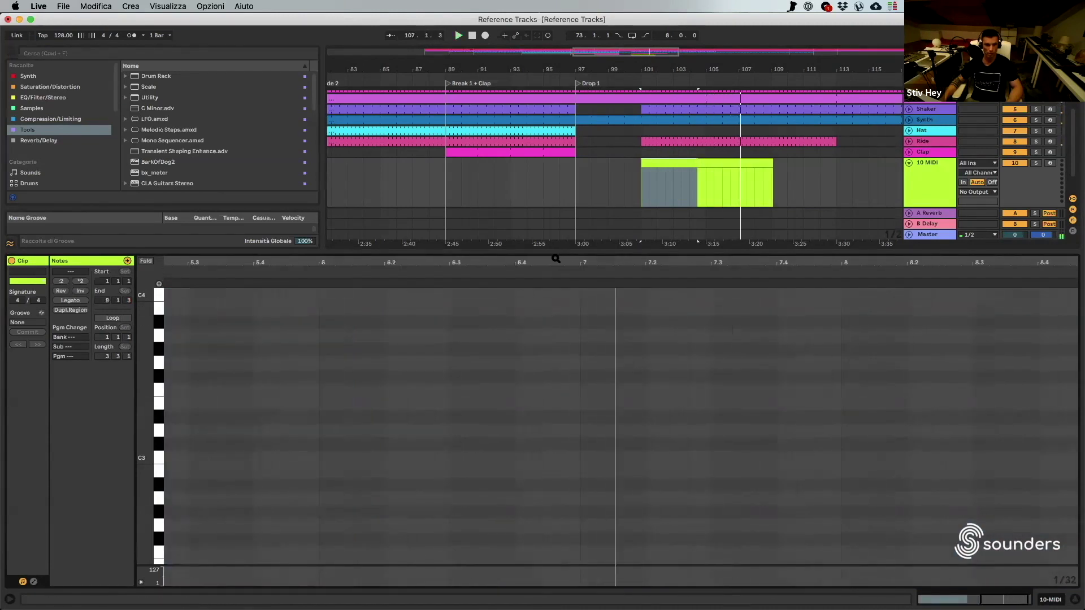
drag(554, 260, 797, 226)
key(space)
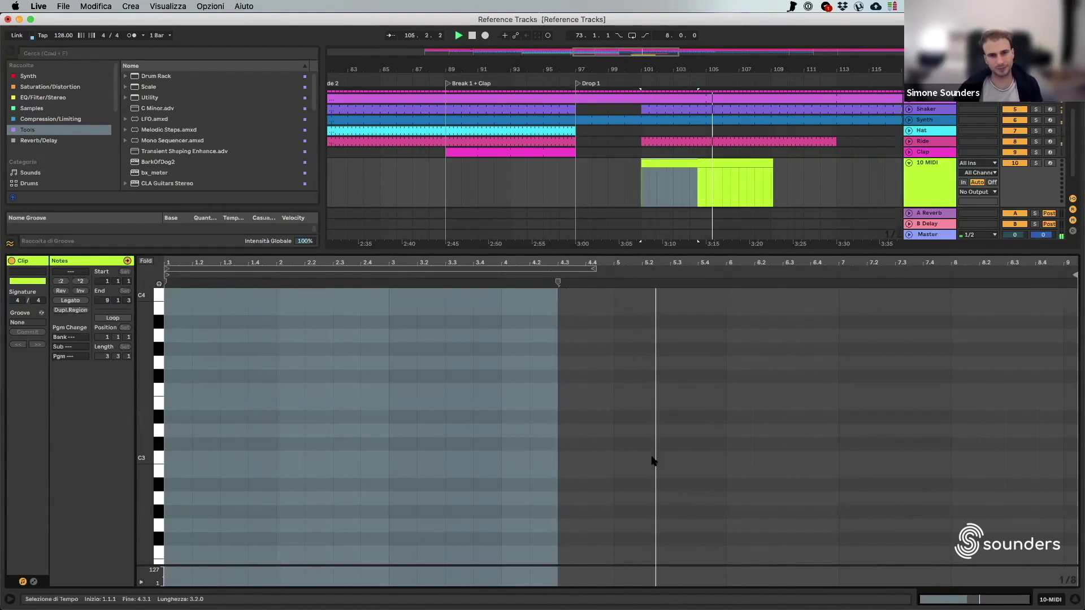
- Add a C3 note at 5.3.3 in the 10 MIDI clip and close the note editor
click(711, 454)
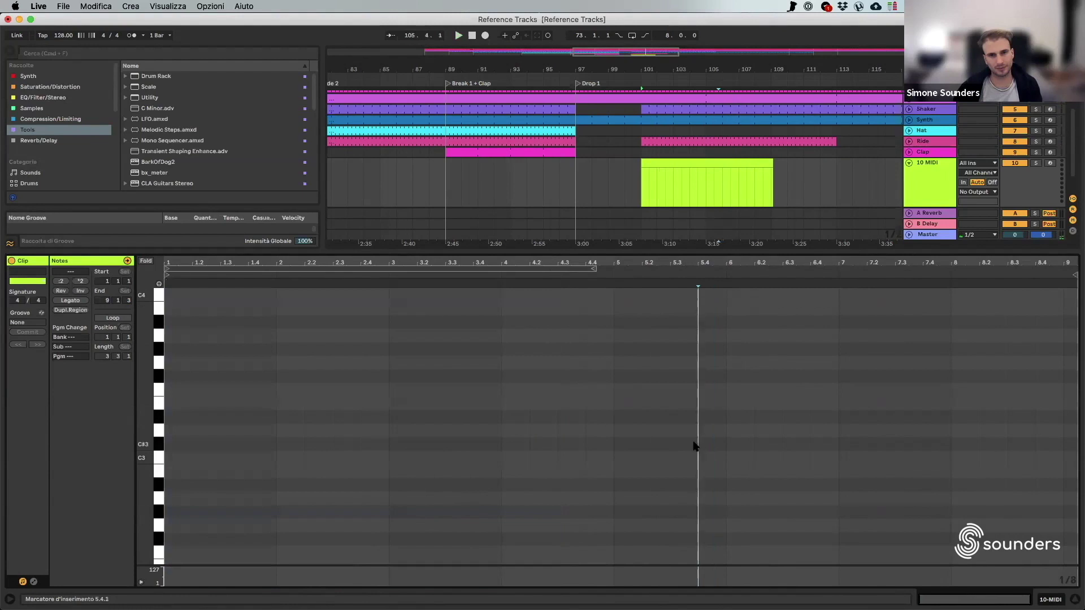
double_click(690, 456)
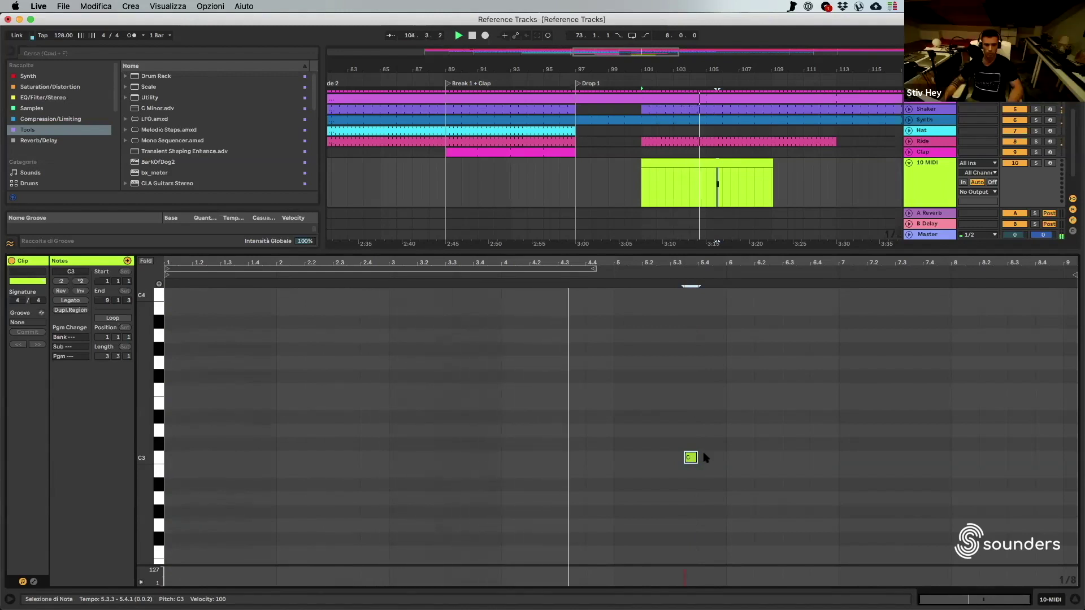
click(692, 457)
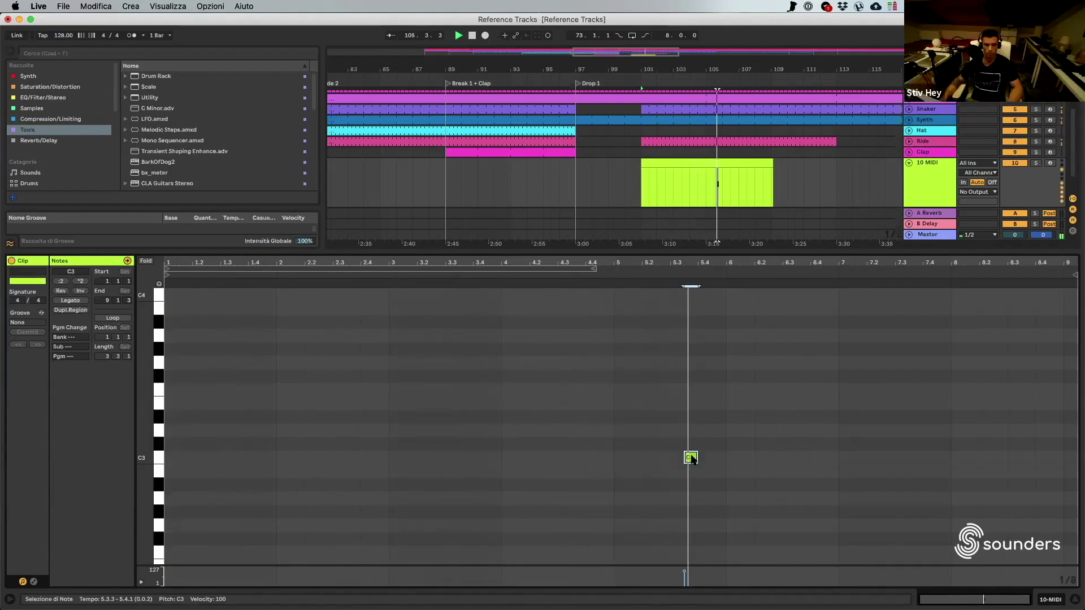
click(831, 481)
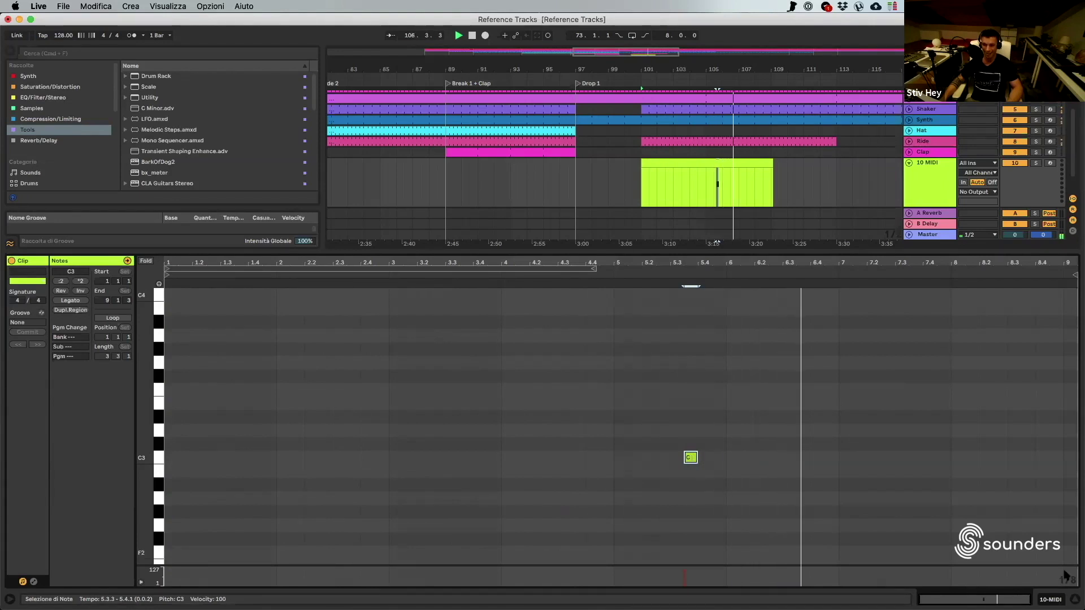
key(super+alt+l)
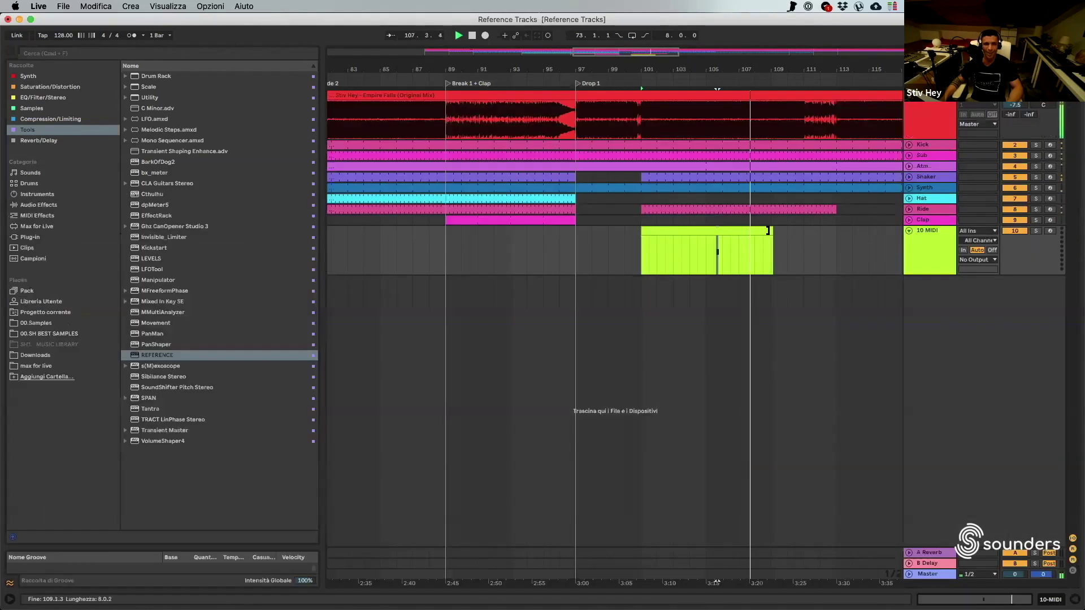
- Trim the 10 MIDI clip to end at bar 109 and duplicate its bars 105 to 109 up to bar 113
mouse_move(772, 230)
mouse_down()
mouse_move(855, 233)
mouse_move(688, 232)
mouse_move(715, 232)
mouse_up()
scroll(835, 235, right, 3)
click(777, 236)
key(space)
click(648, 252)
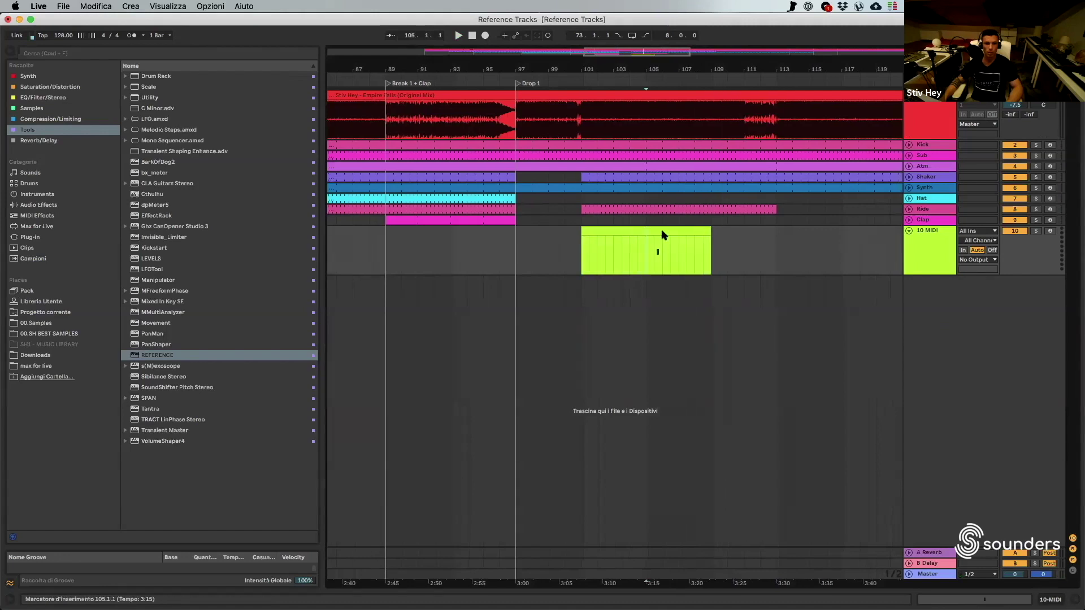
key(super+d)
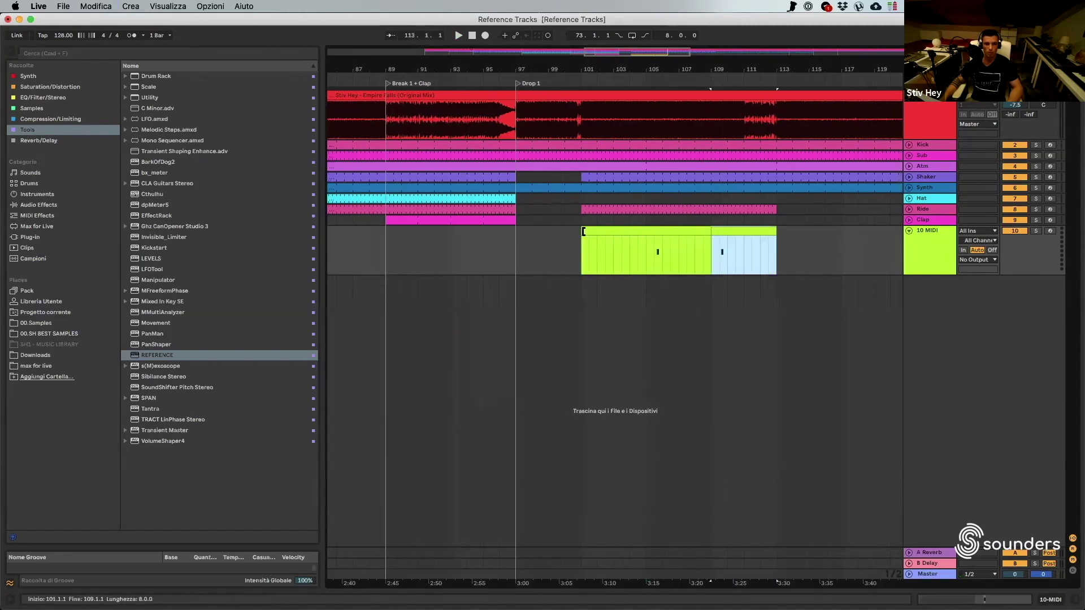
drag(619, 232, 645, 232)
key(space)
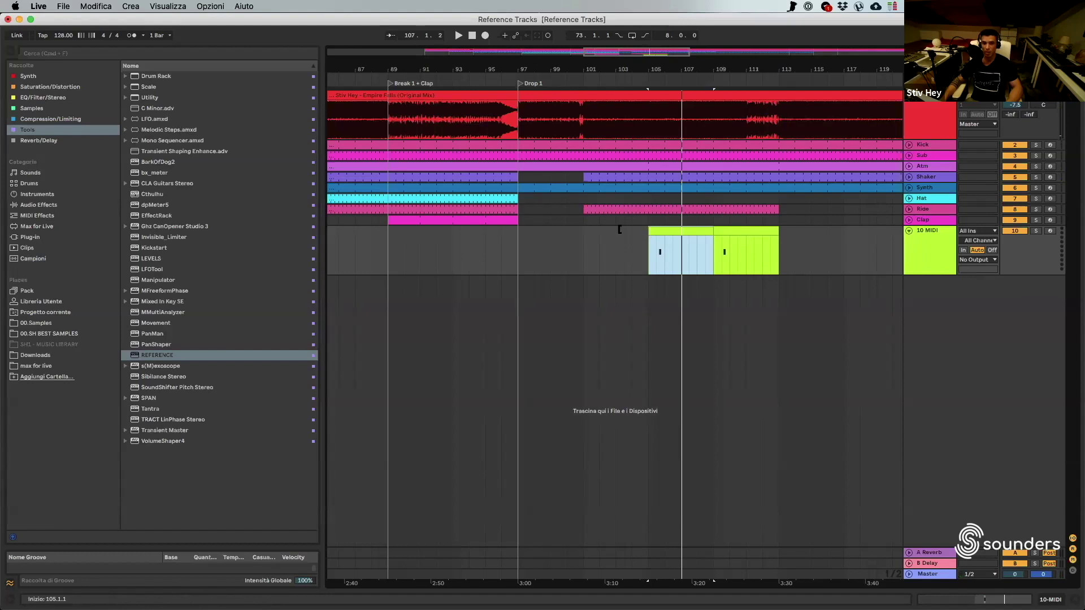
drag(619, 230, 585, 229)
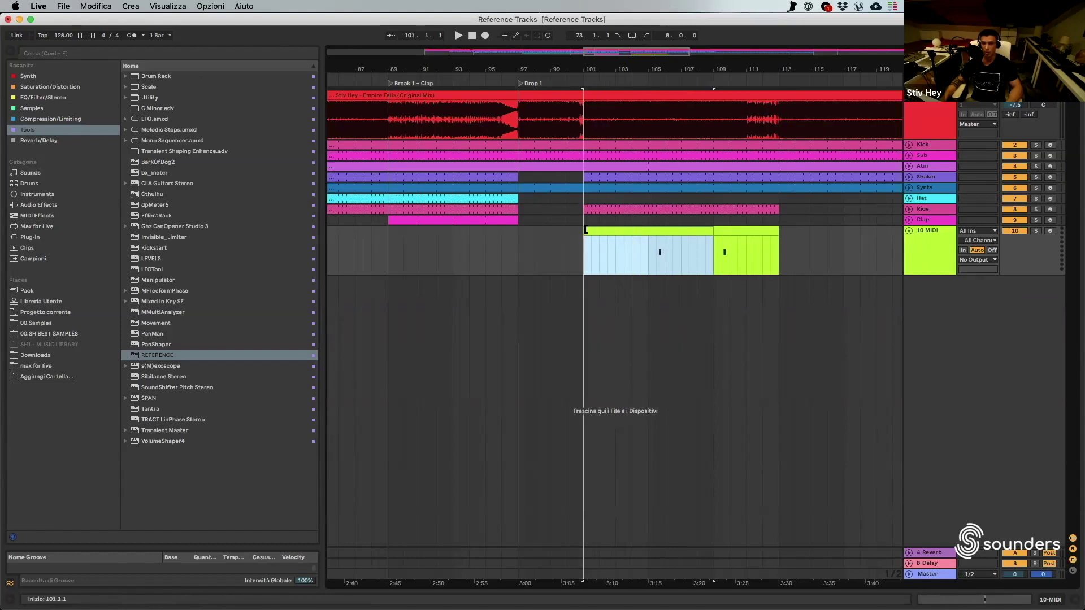
click(588, 249)
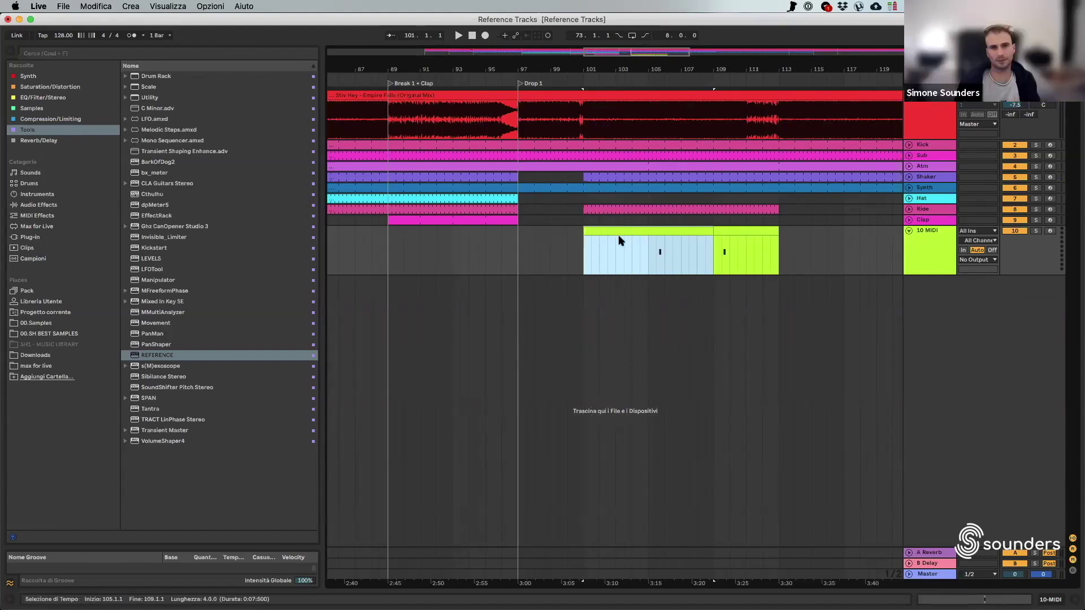
scroll(591, 232, left, 1)
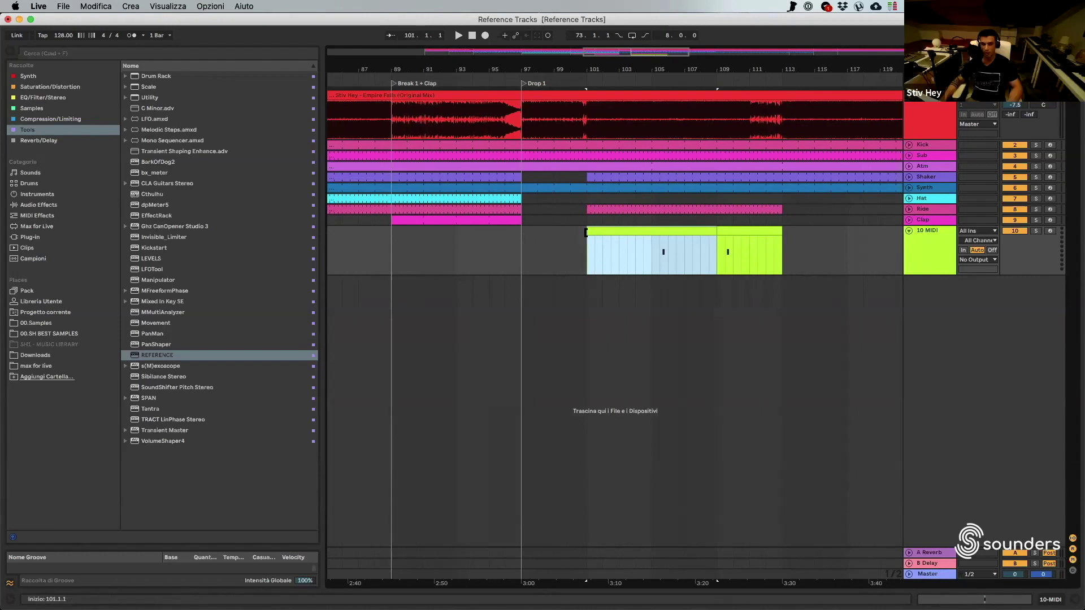
- Trim the start of the first clip on the 10 MIDI track to bar 105 and play the section
drag(588, 229, 653, 230)
click(664, 242)
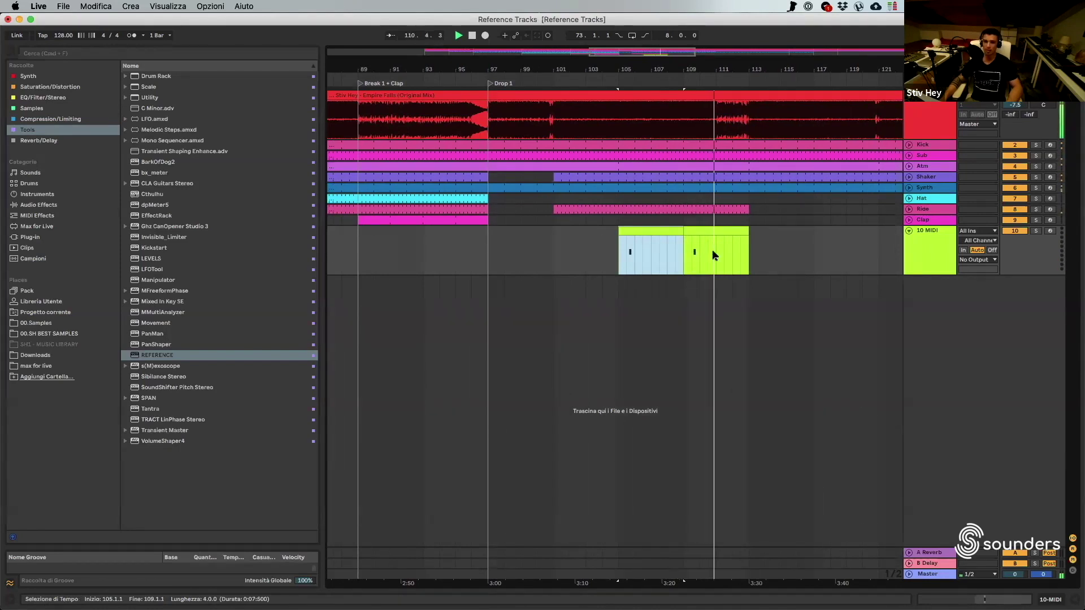
- Rename the 10 MIDI track to "Clap 2"
click(917, 230)
key(super+r)
text(Clpa)
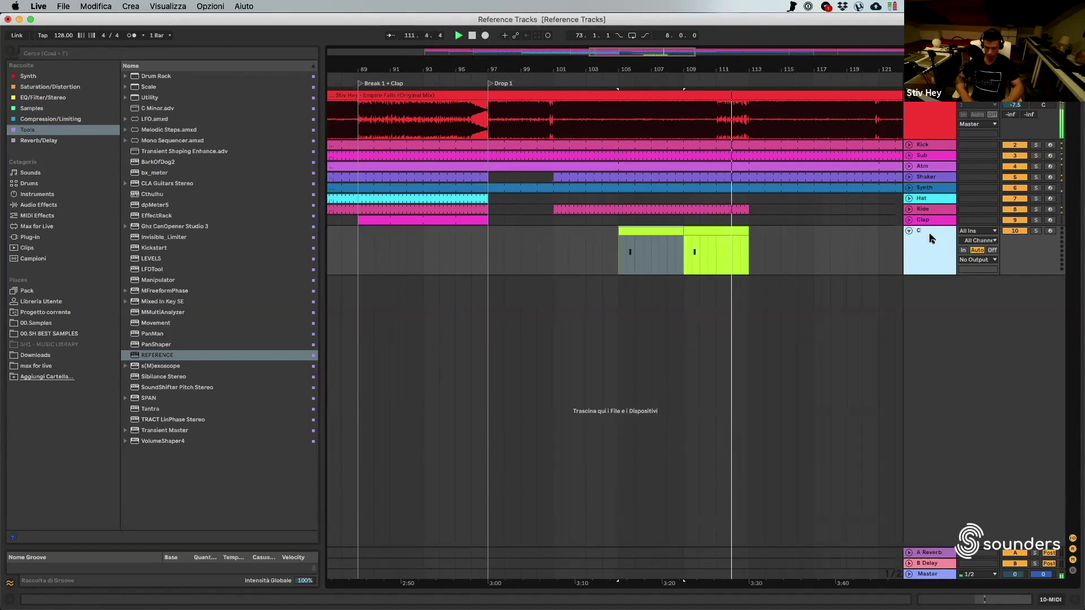
key(Return)
key(BackSpace)
key(BackSpace)
text(ap 1)
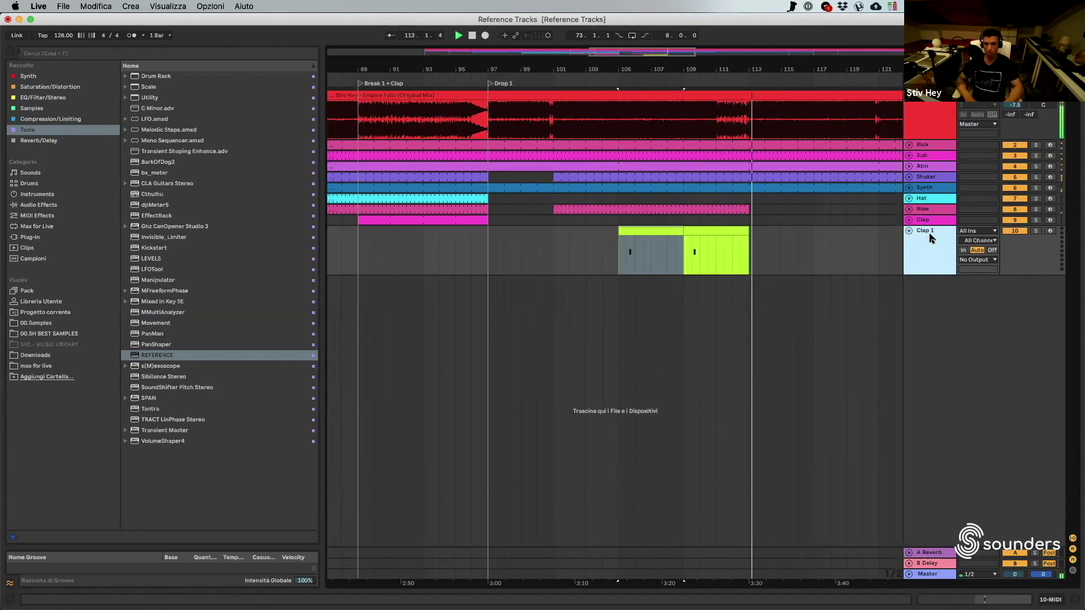
key(BackSpace)
text(2)
key(Return)
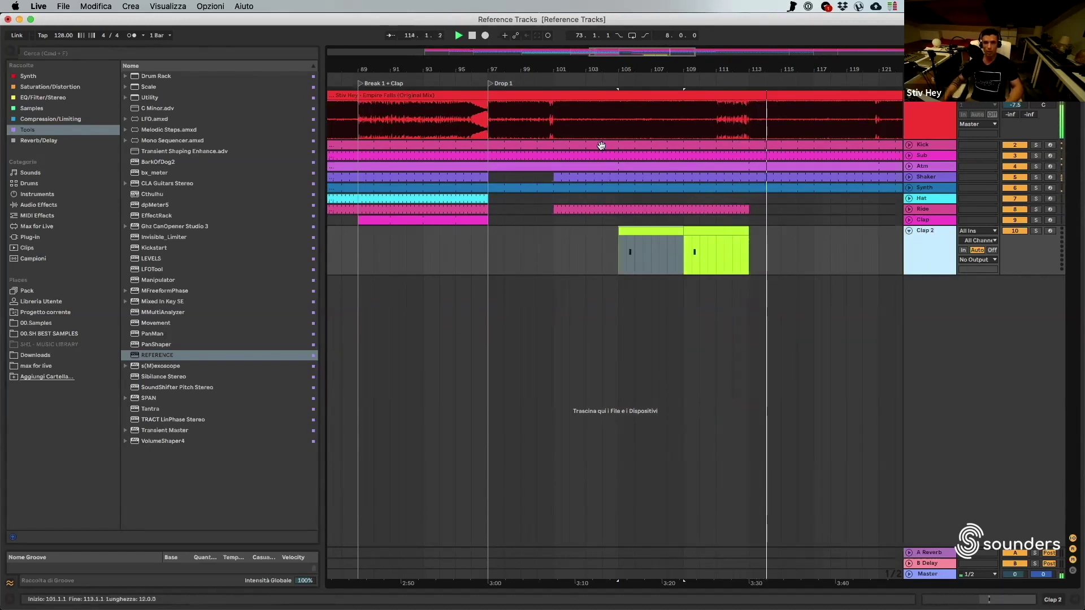
- Copy the Clap clip to bar 113, duplicate the last Ride clip after itself, and play from bar 113
scroll(722, 267, left, 3)
scroll(722, 268, down, 5)
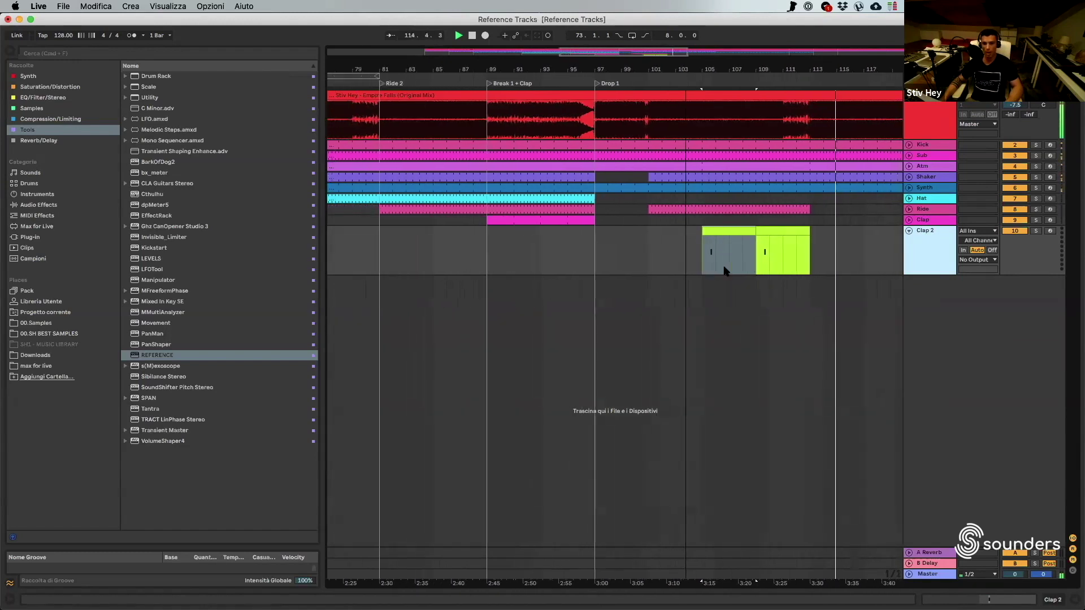
click(580, 218)
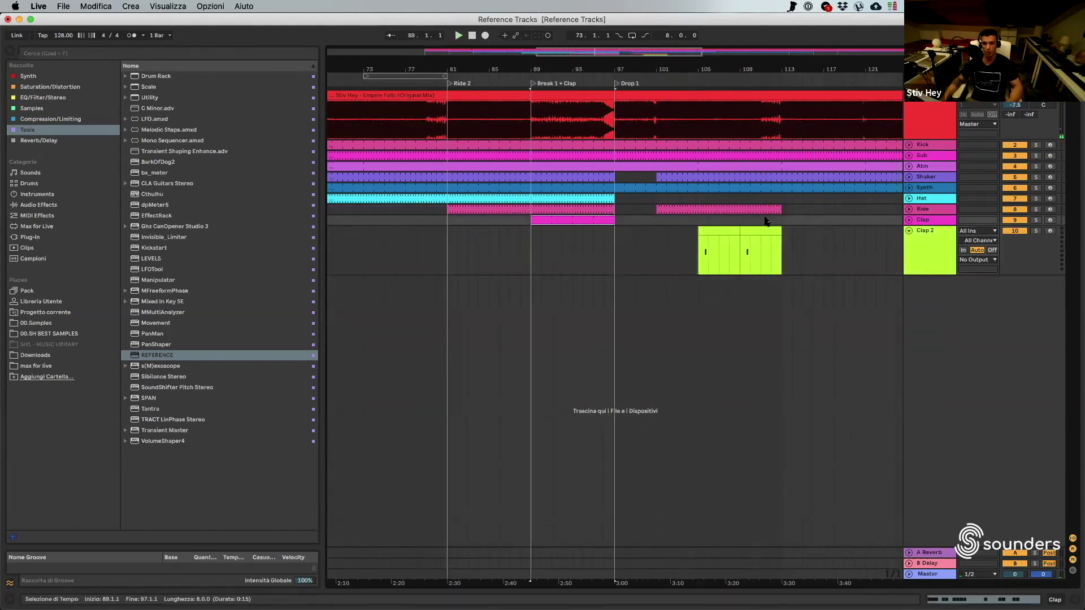
click(784, 220)
key(super+v)
key(super+d)
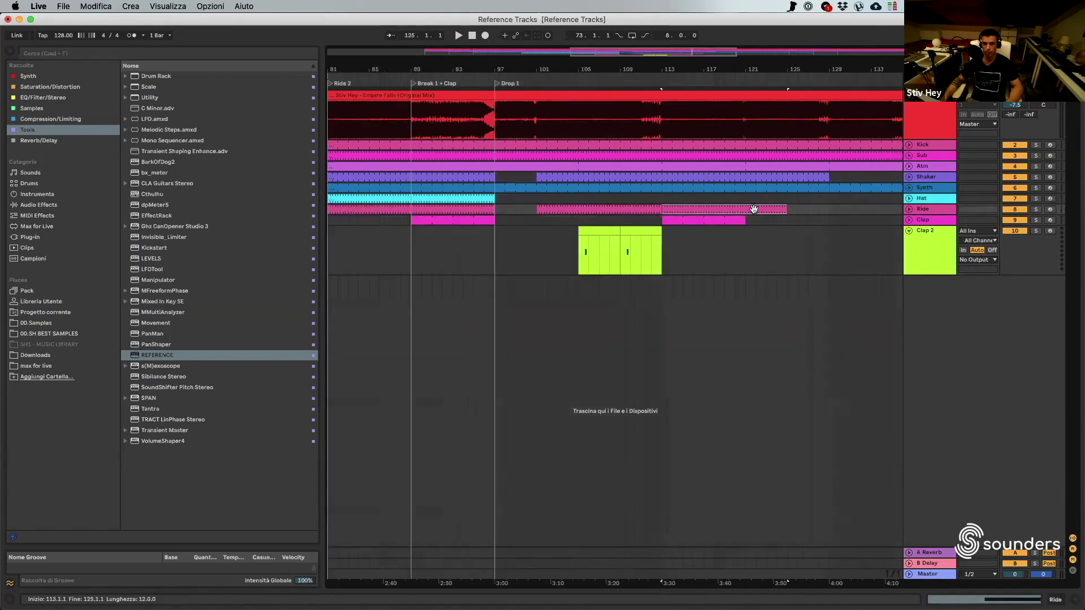
key(space)
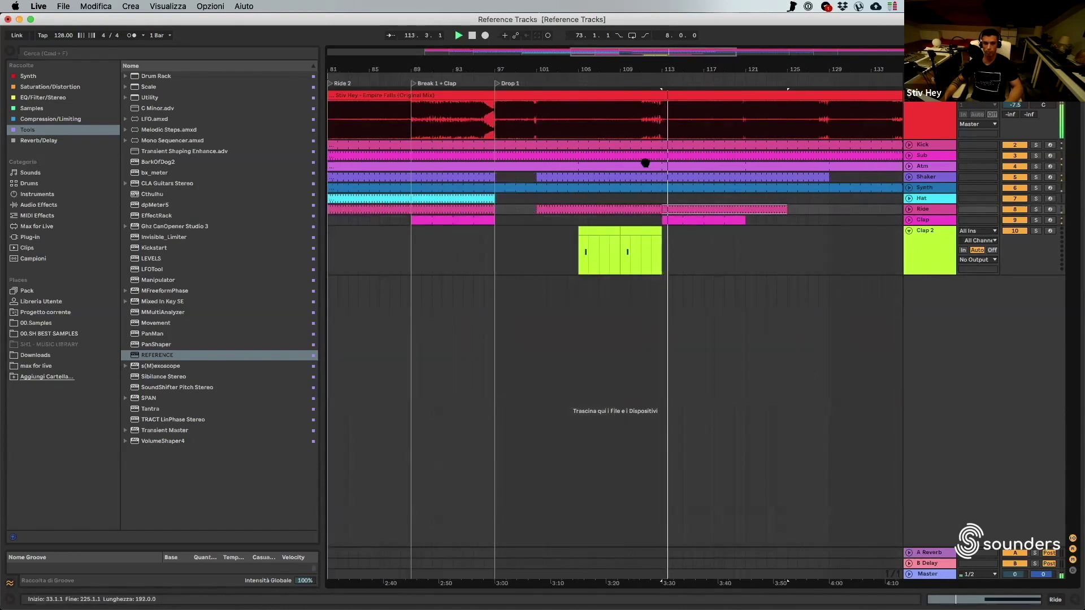
drag(677, 73, 677, 46)
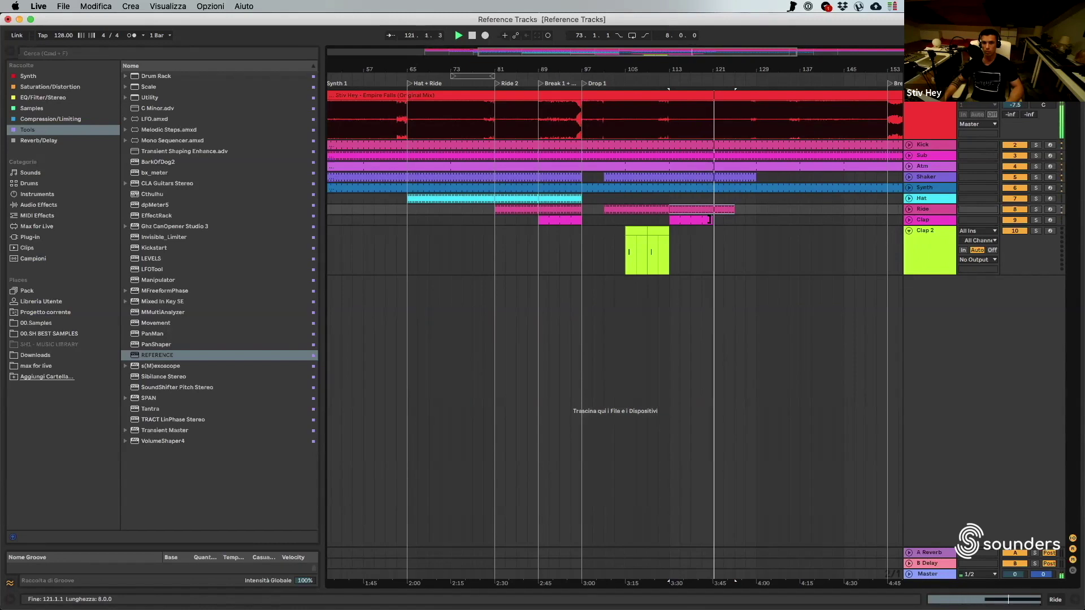
- Extend the last Ride clip to end at bar 129 and duplicate the last Clap clip to bar 121
key(super+d)
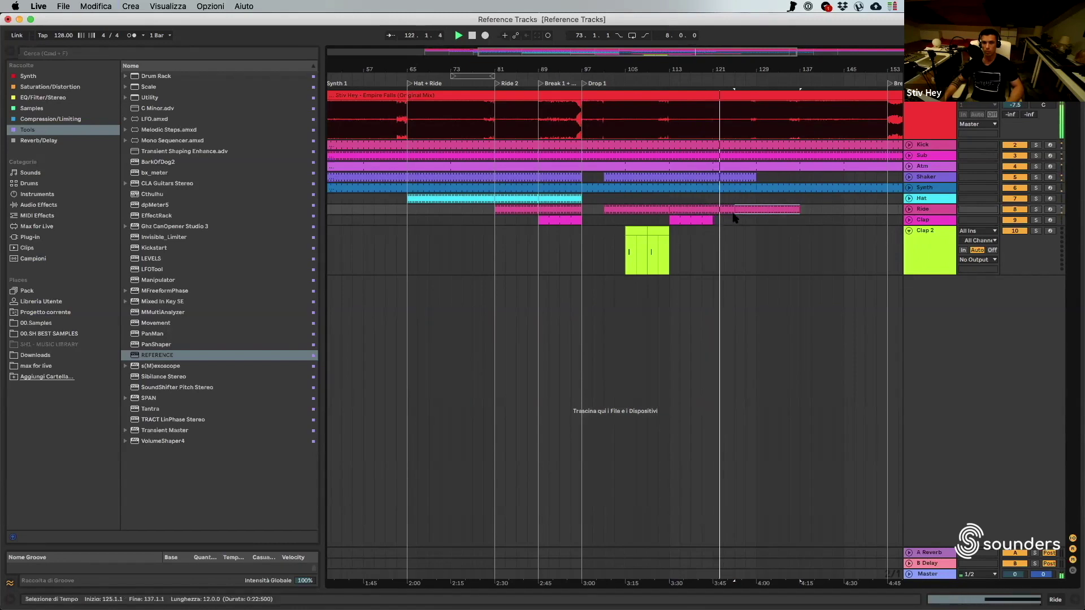
key(super+z)
drag(734, 209, 756, 209)
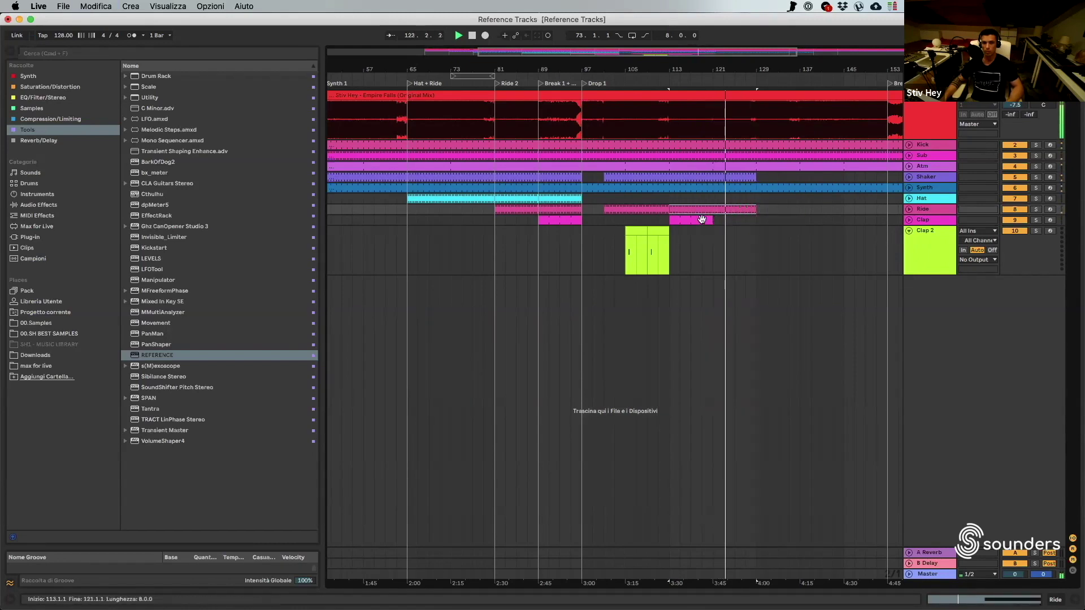
click(701, 219)
key(super+d)
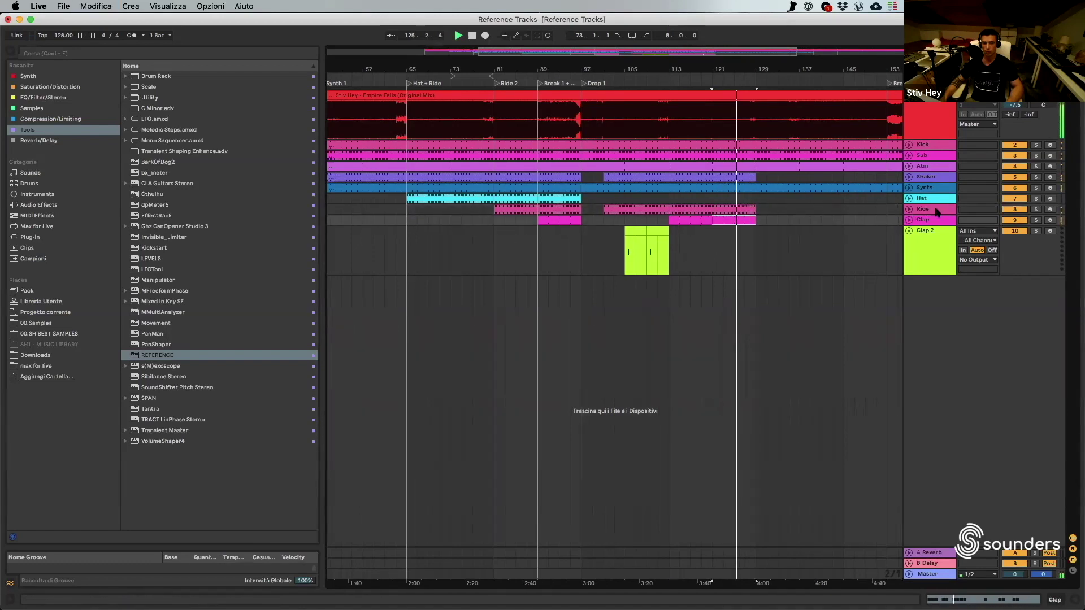
- Duplicate the Ride track and rename the copy "Ride 2"
click(935, 210)
key(super+d)
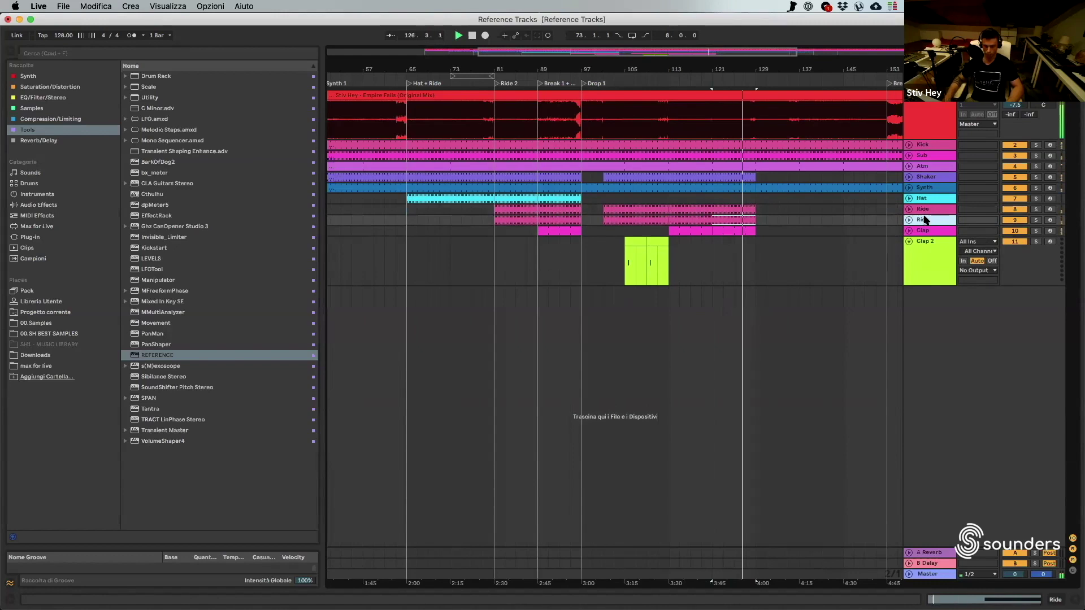
key(super+r)
key(Right)
text(2)
key(Return)
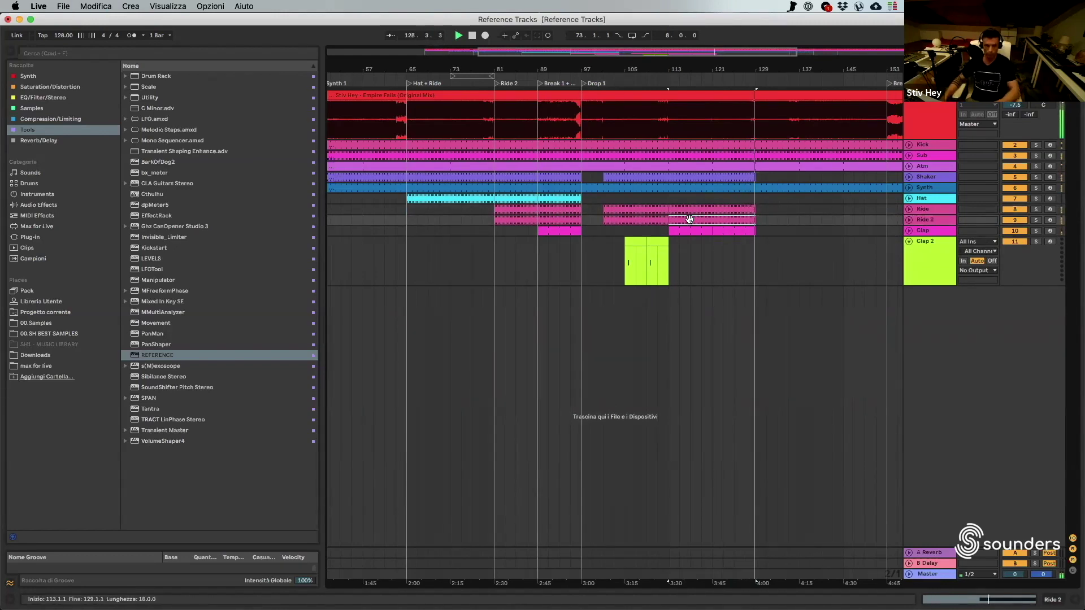
- Trim the last Ride 2 clip to start at bar 121 and delete the Ride 2 clip that begins at bar 101
drag(670, 218, 710, 218)
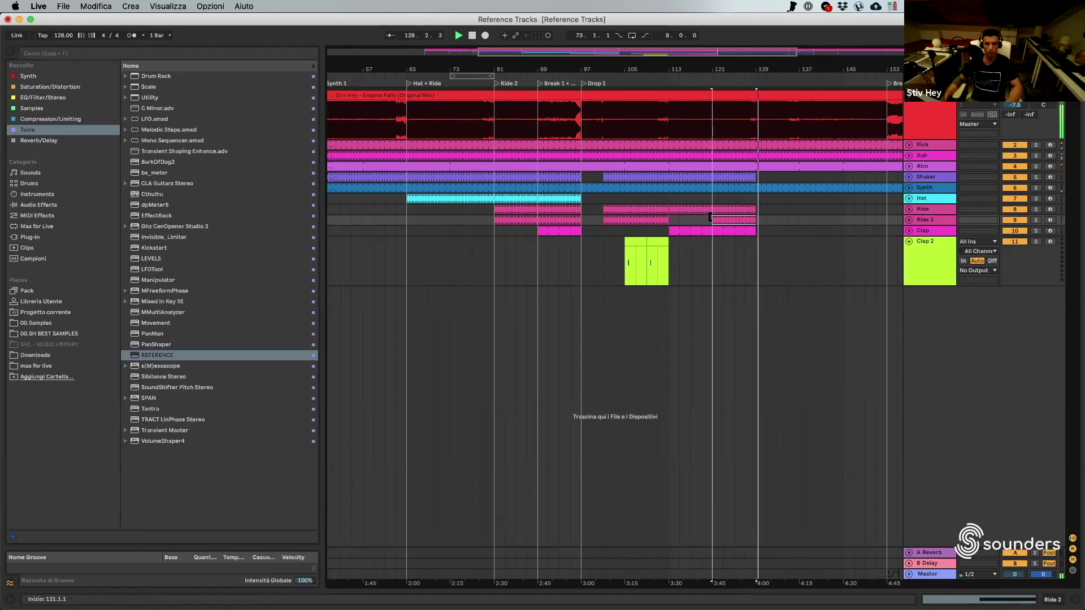
click(664, 221)
key(Delete)
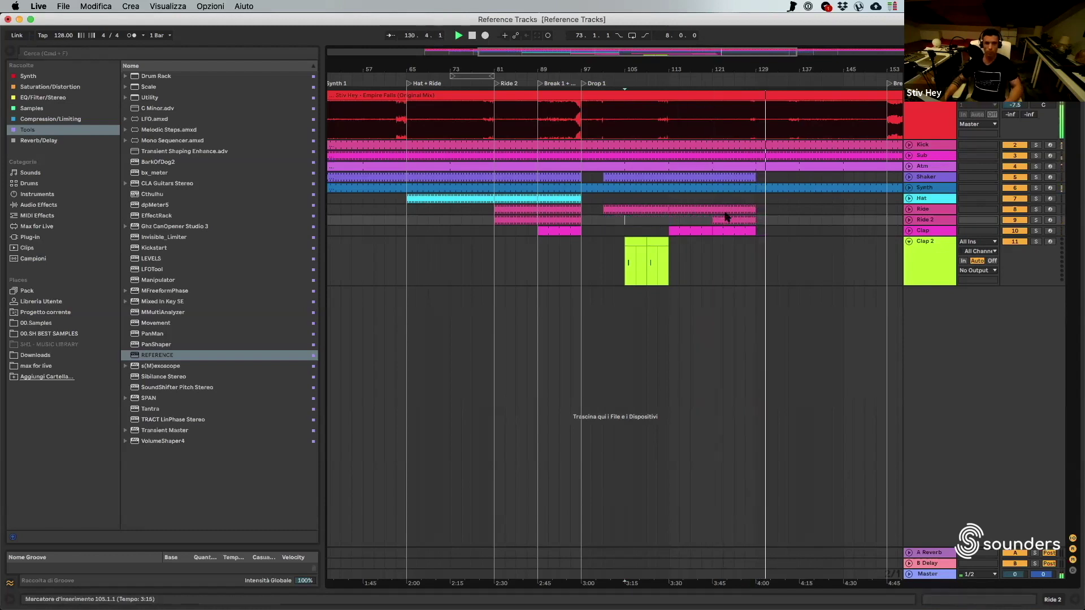
- Select bars 121 to 129 across the Ride, Ride 2 and Clap tracks and duplicate them three times up to bar 153
click(753, 221)
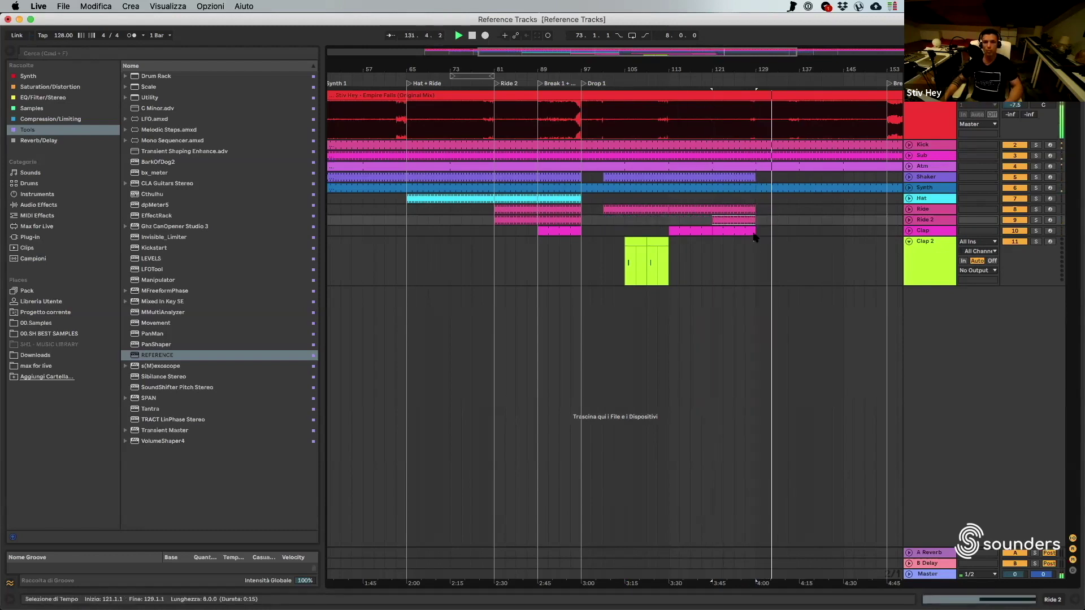
drag(755, 239, 712, 202)
key(super+d)
key(super+d)
key(super+d)
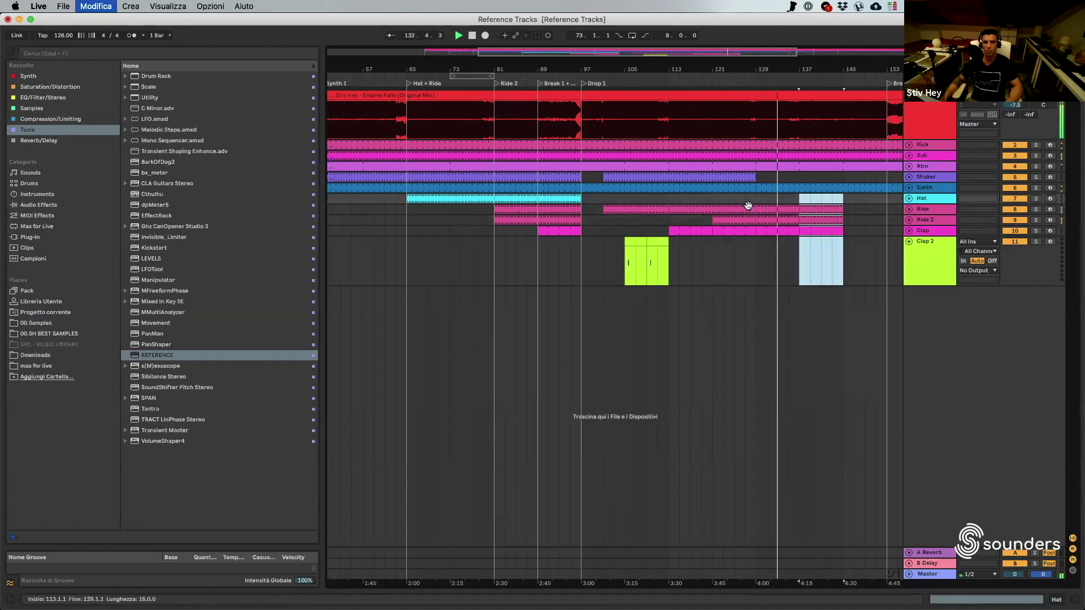
- Extend the last Shaker clip to end at bar 153
drag(755, 177, 886, 181)
drag(810, 68, 809, 113)
key(minus)
key(minus)
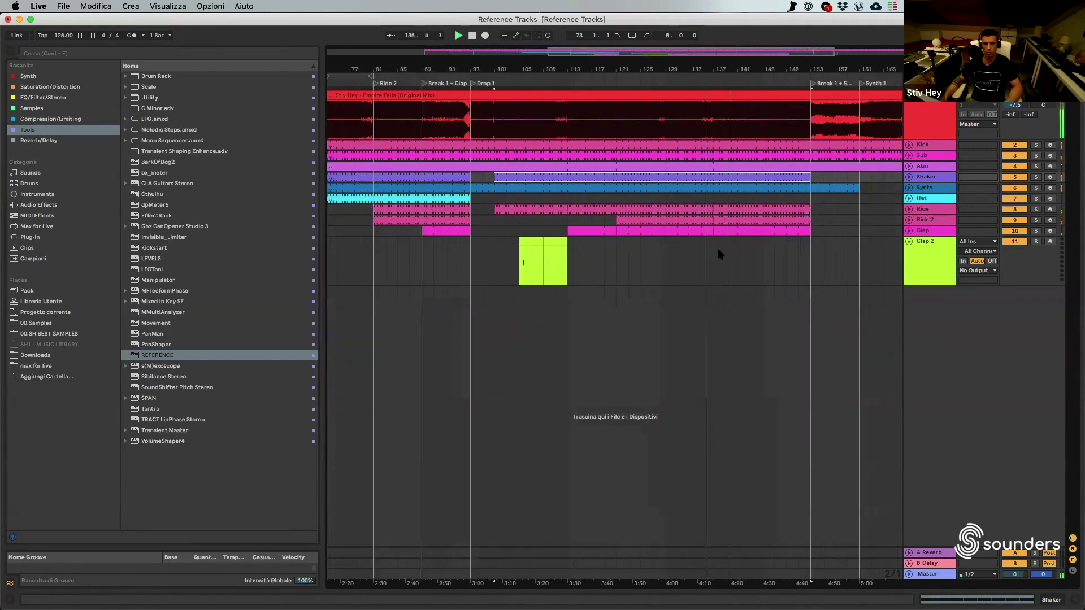
- Add a MIDI track below Clap 2 and name it "Noise"
click(716, 253)
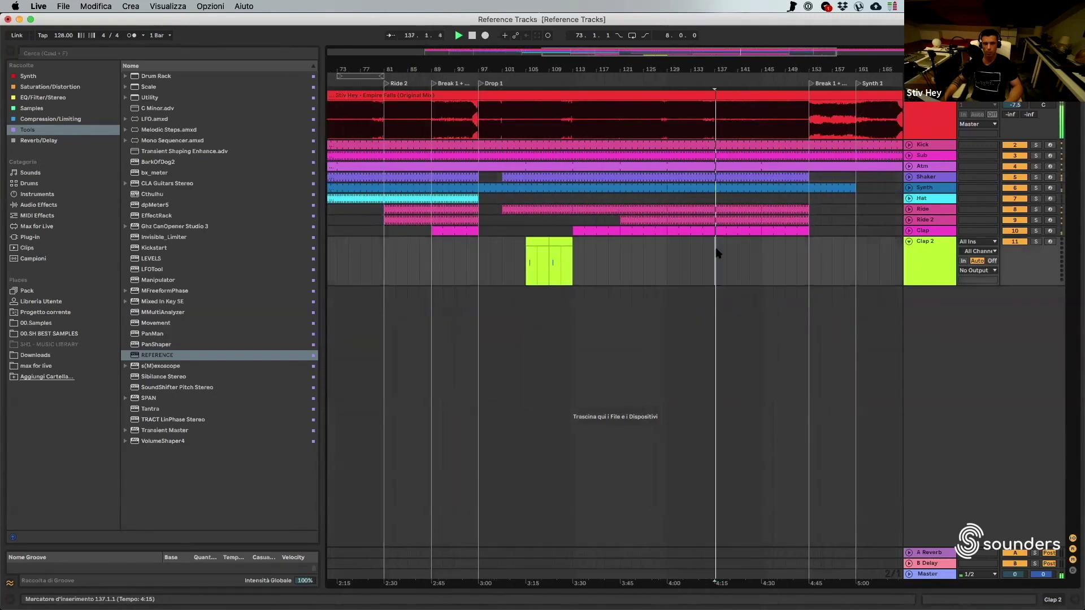
click(922, 249)
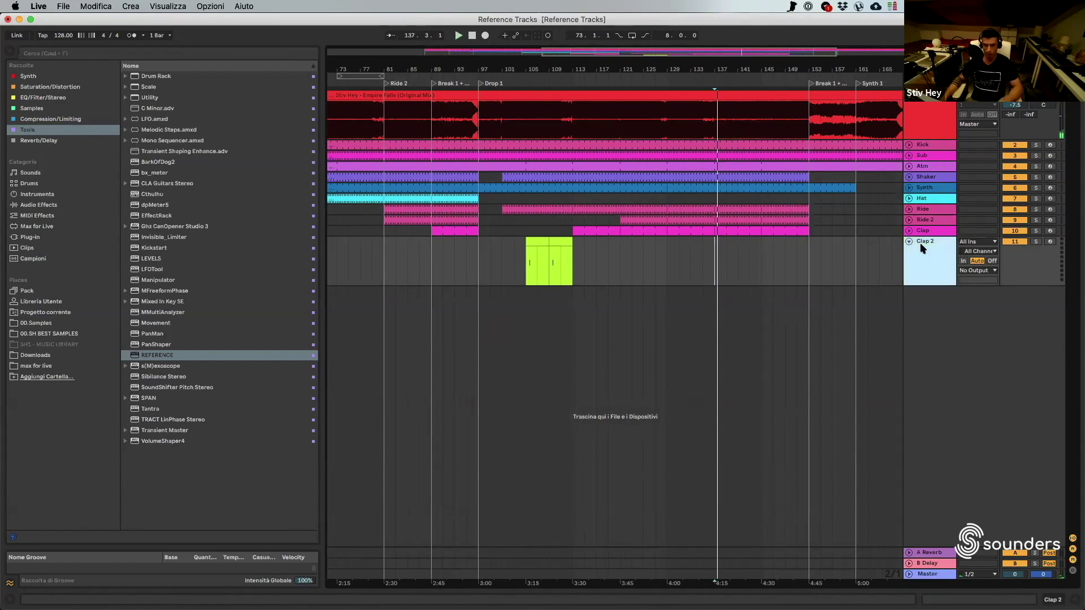
key(super+shift+t)
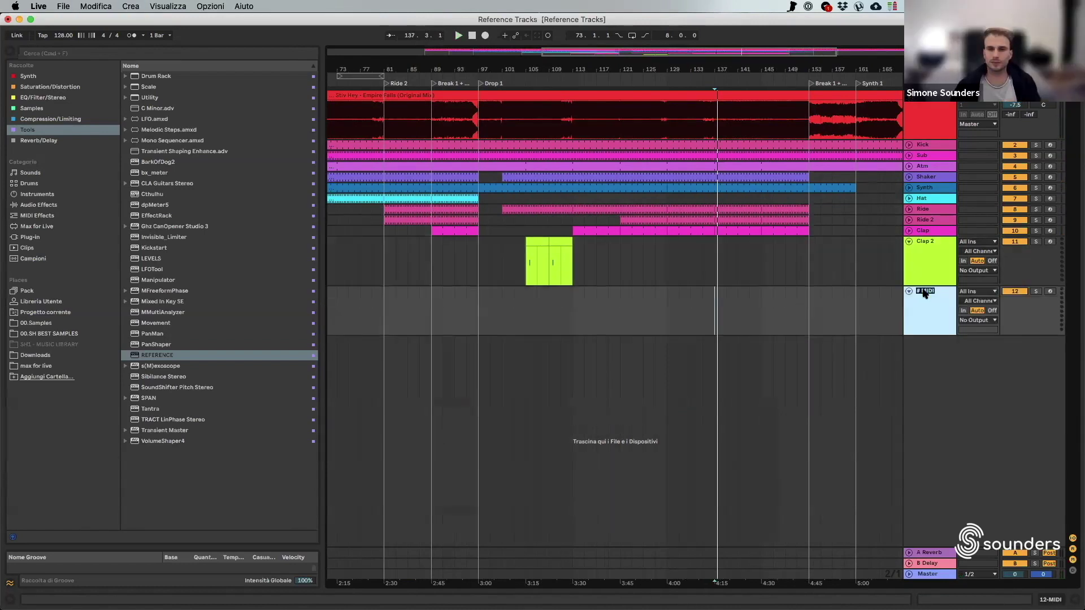
text(Noise)
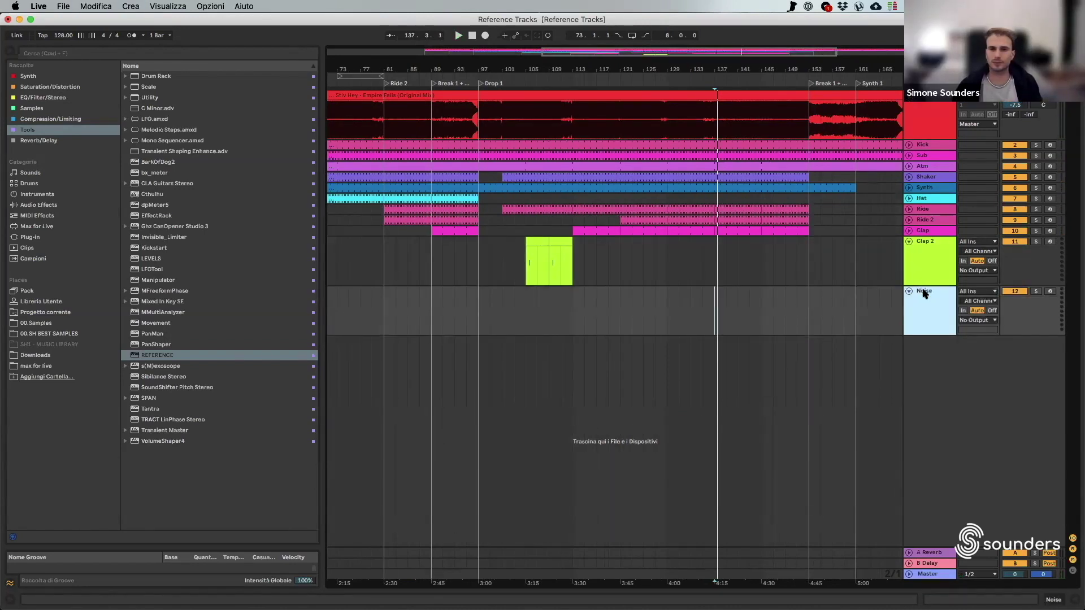
- Create a Noise clip from bar 135 to 137 and fill it with one sustained C3 note
drag(702, 295, 715, 293)
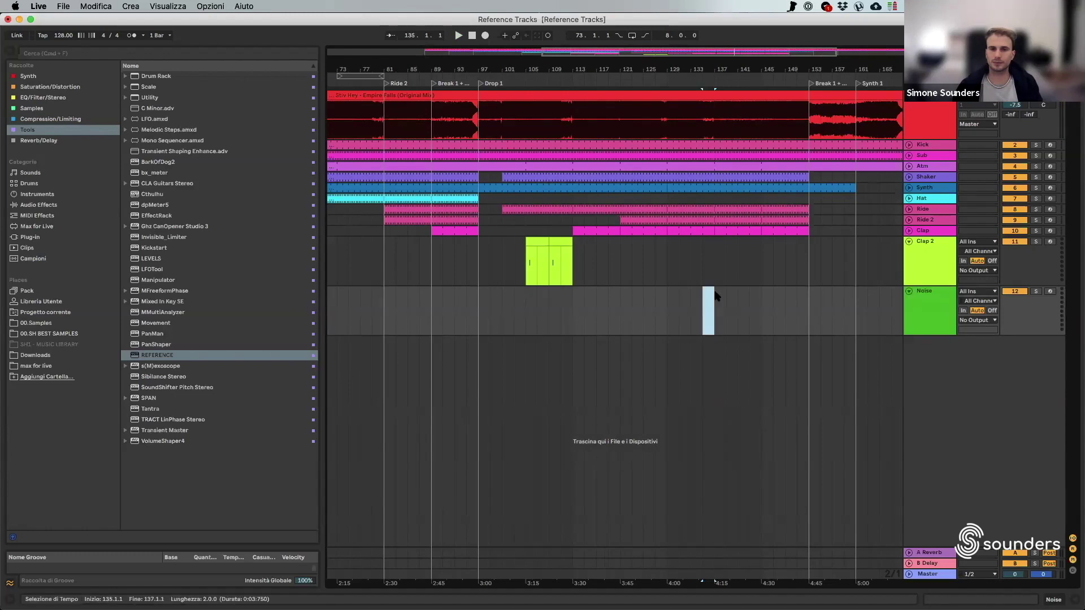
key(super+shift+m)
double_click(170, 457)
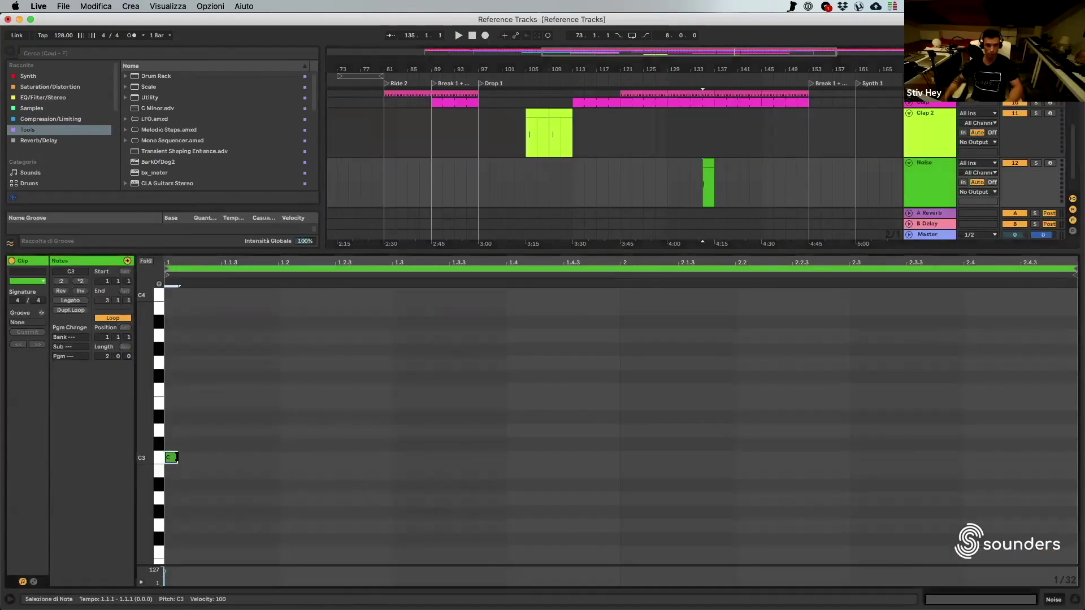
drag(635, 458, 1072, 502)
click(1074, 599)
- Delete the Ride, Ride 2 and Clap clips between bars 137 and 153, and trim the Shaker clip to end at bar 137
key(space)
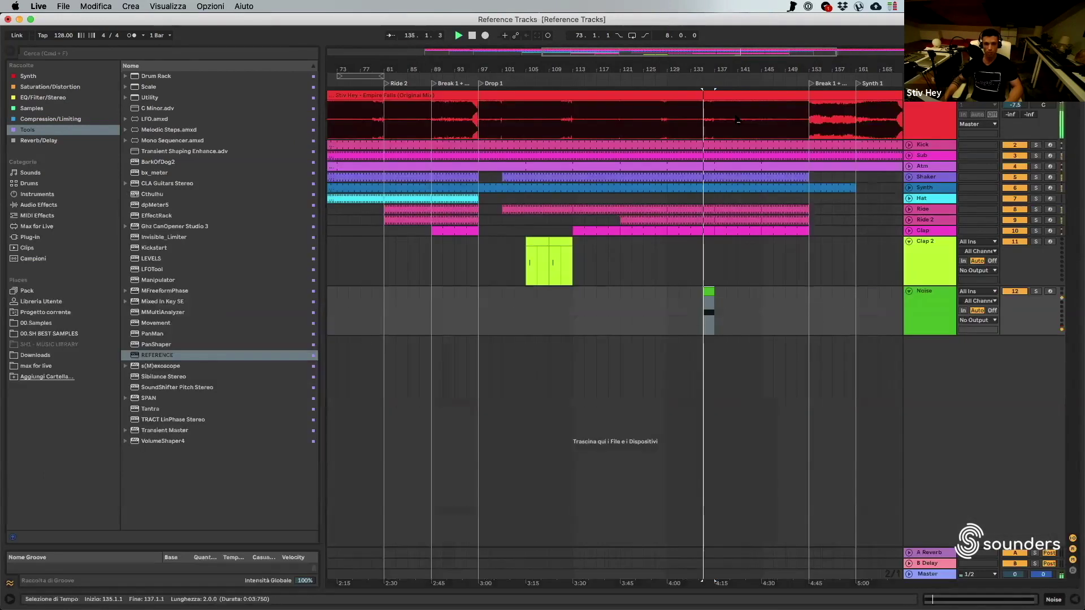
key(plus)
key(plus)
key(plus)
key(plus)
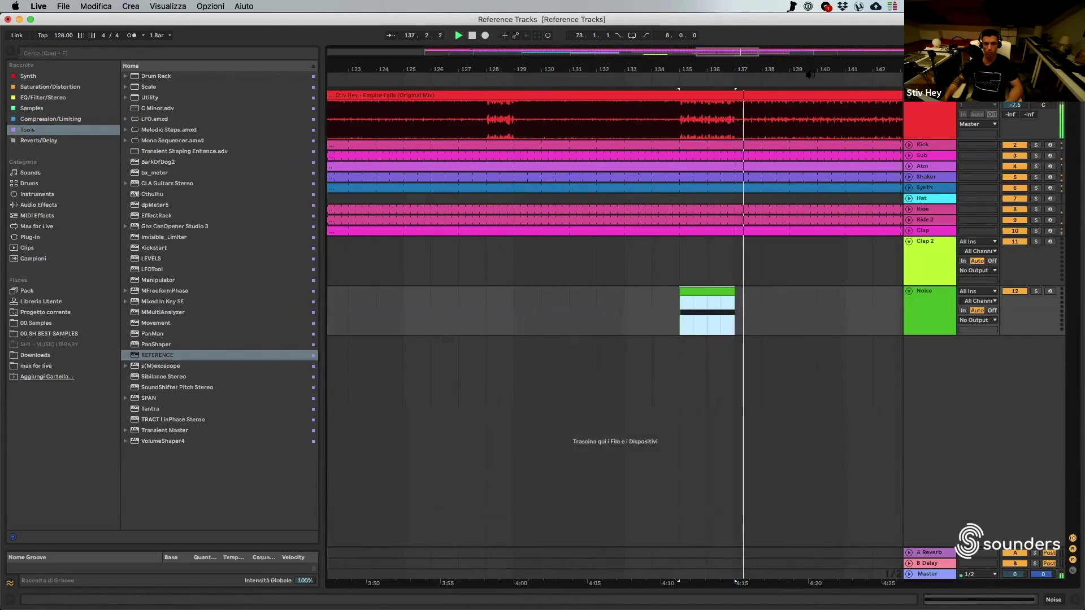
key(minus)
key(minus)
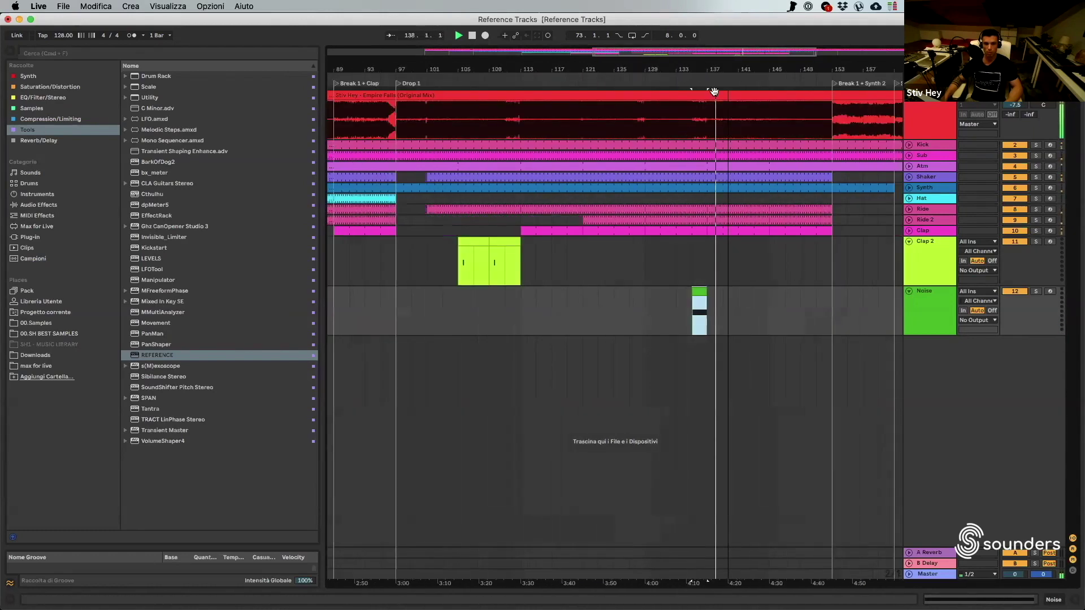
click(709, 232)
click(721, 211)
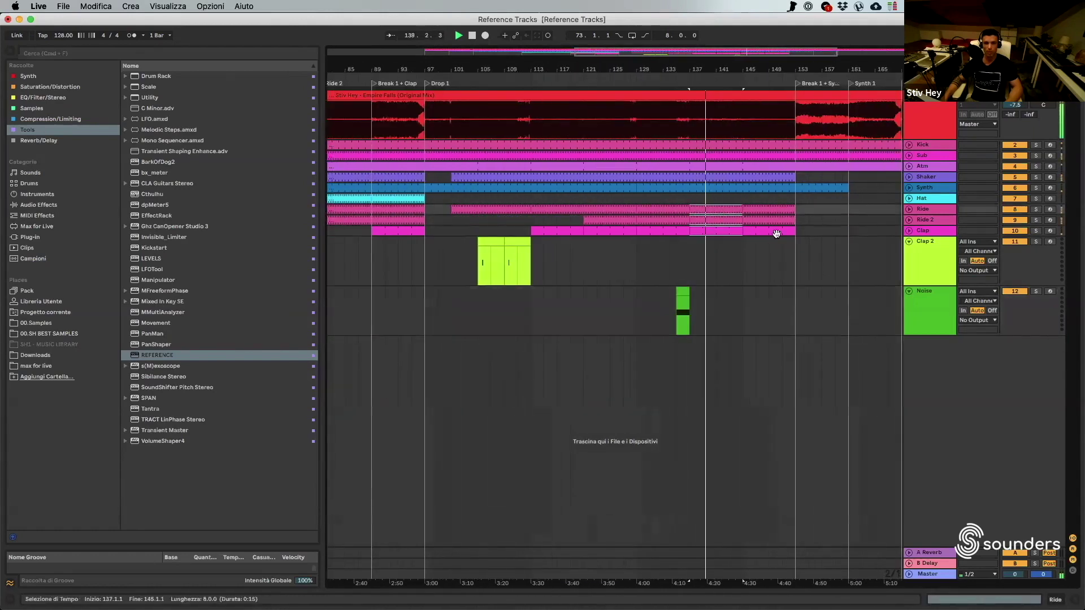
shift+click(777, 233)
drag(778, 237, 778, 236)
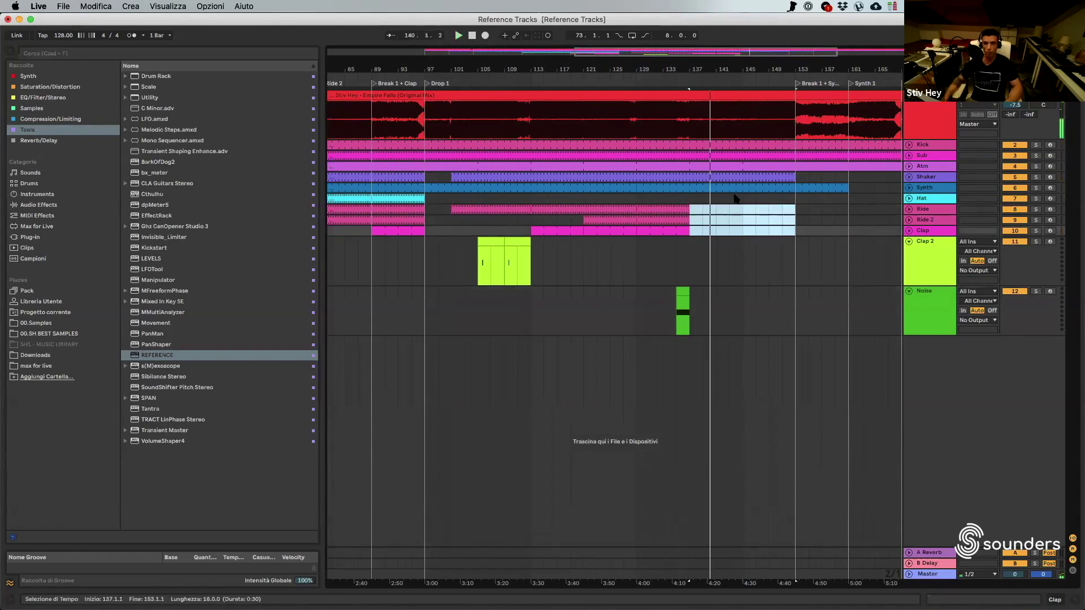
click(707, 175)
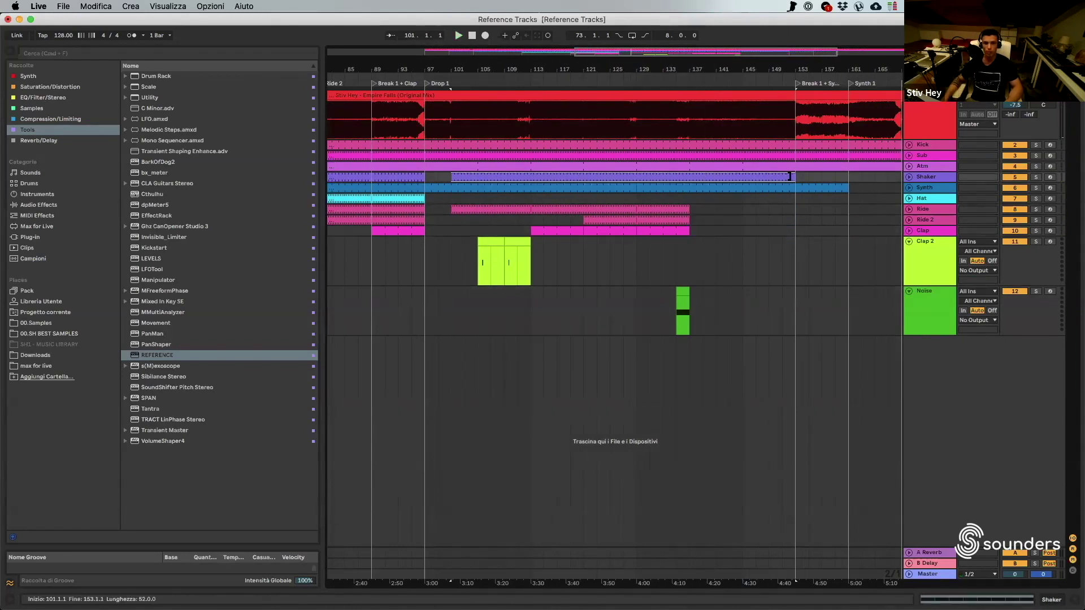
drag(690, 177, 692, 178)
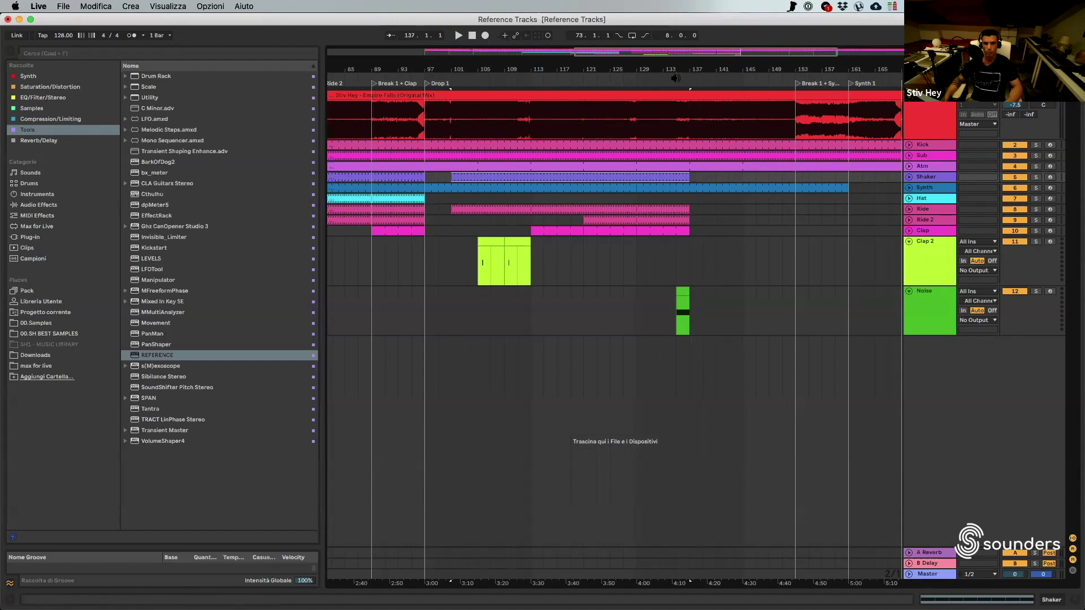
- Collapse the Clap 2 and Noise tracks, and add a MIDI track named "Synth 2" below Noise
click(909, 241)
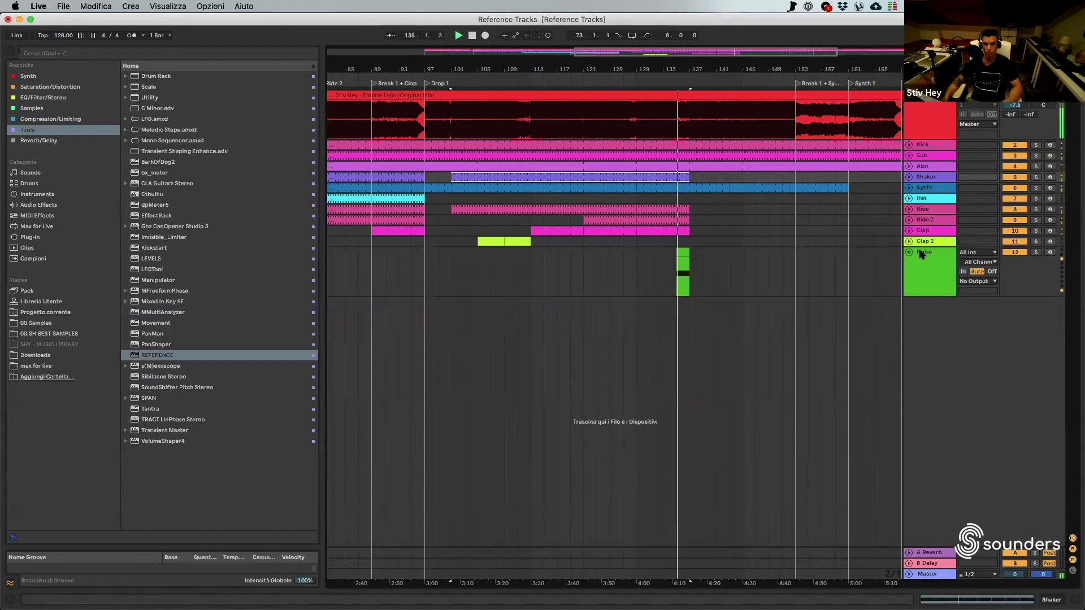
click(909, 252)
key(super+shift+t)
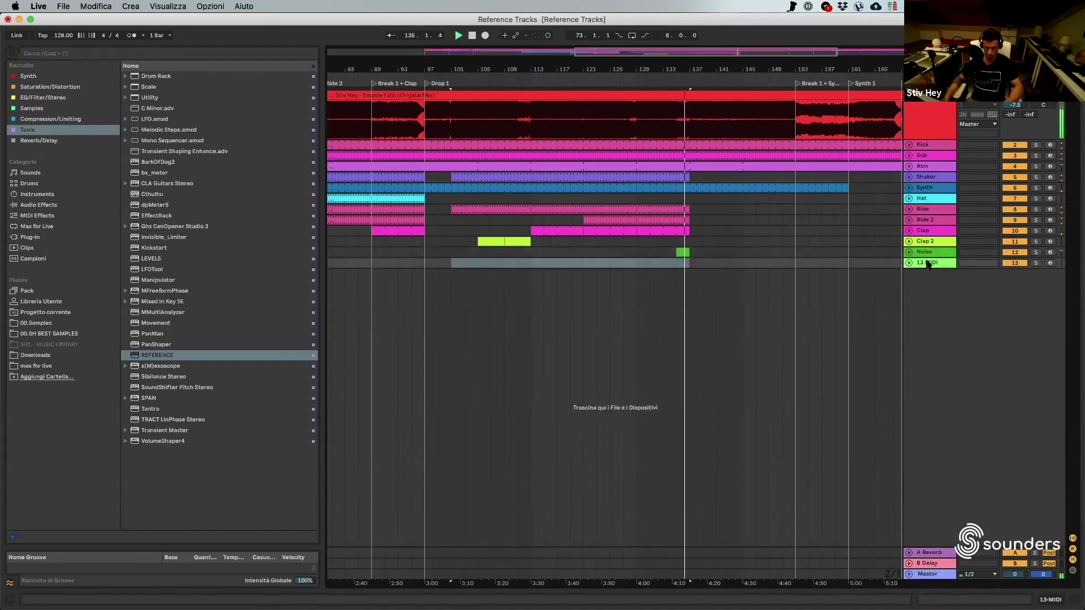
key(super+r)
text(Synth 2)
key(Return)
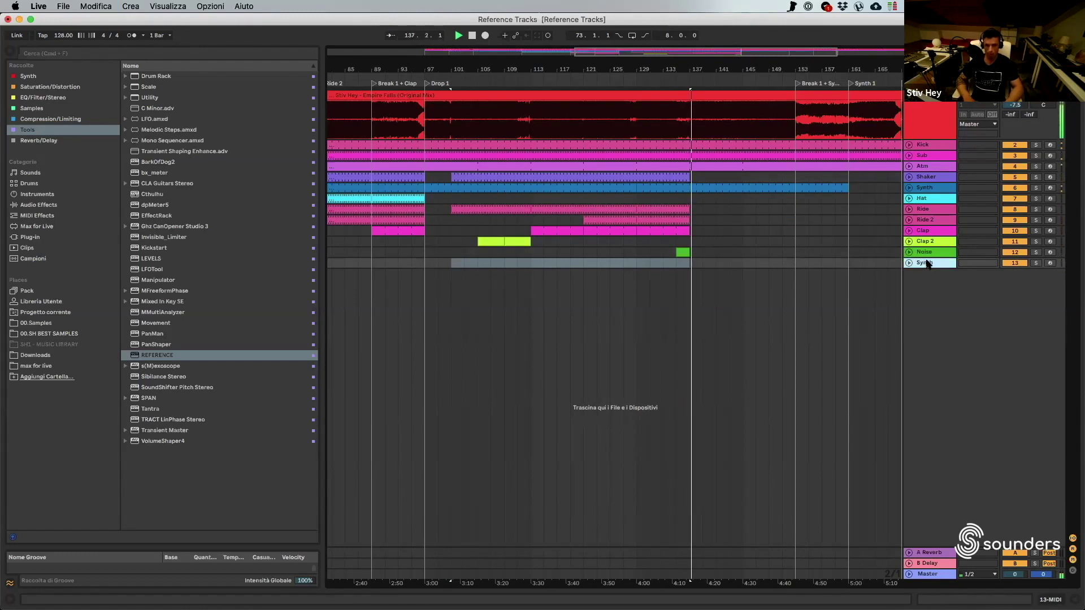
- Create a Synth 2 clip from bar 137 to 161 and enter a C3 note from 1.1.1 to 2.4.3
drag(691, 264, 845, 268)
key(super+shift+m)
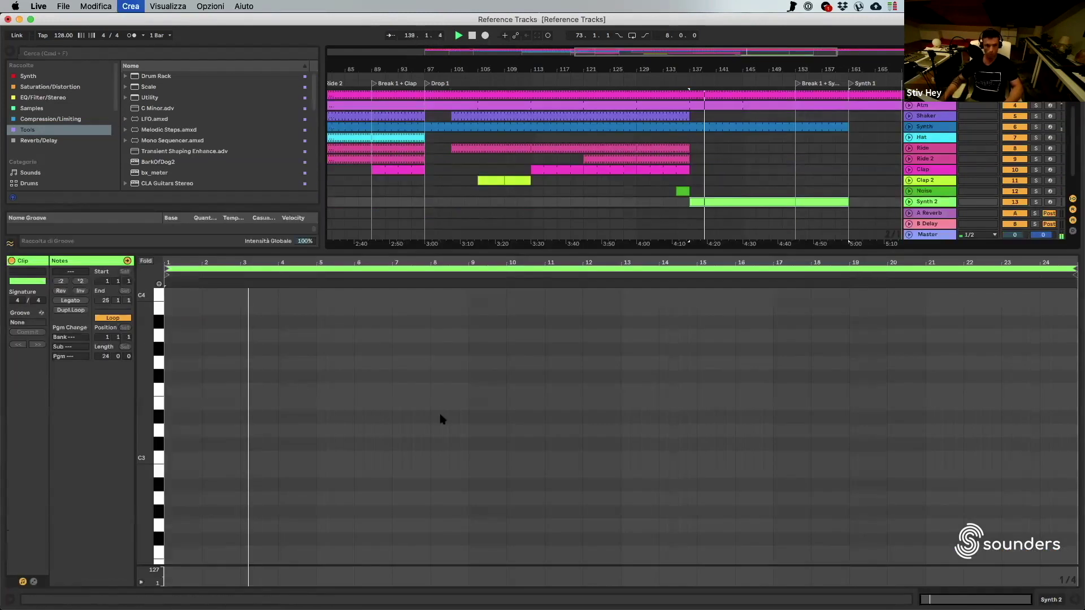
double_click(168, 457)
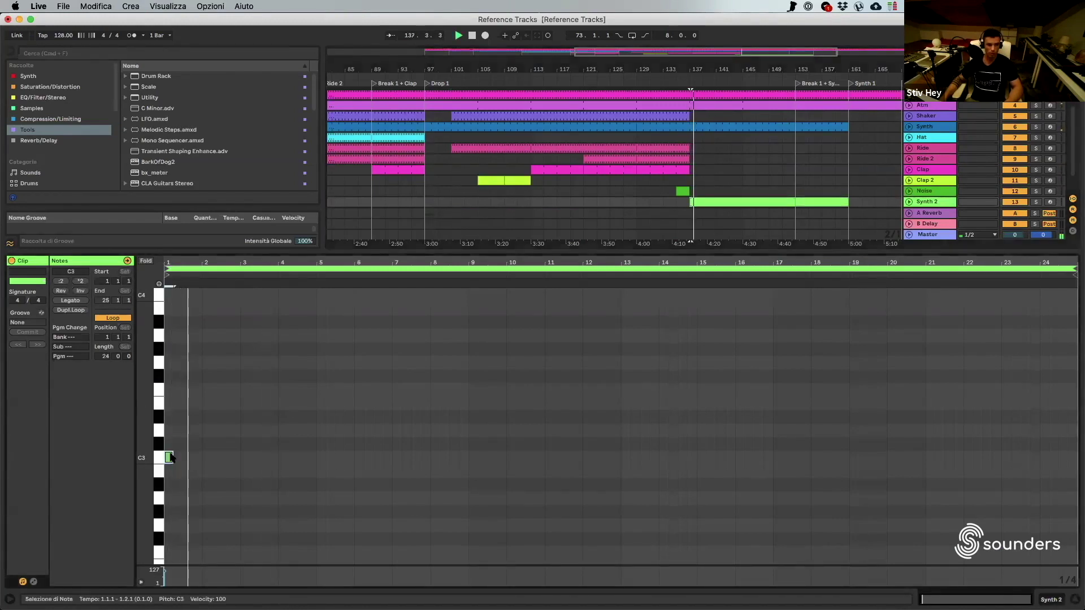
drag(206, 455, 236, 455)
- Duplicate and resize the C3 note to fill the clip up to bar 9, and set the clip's loop length to 8 bars
key(super+d)
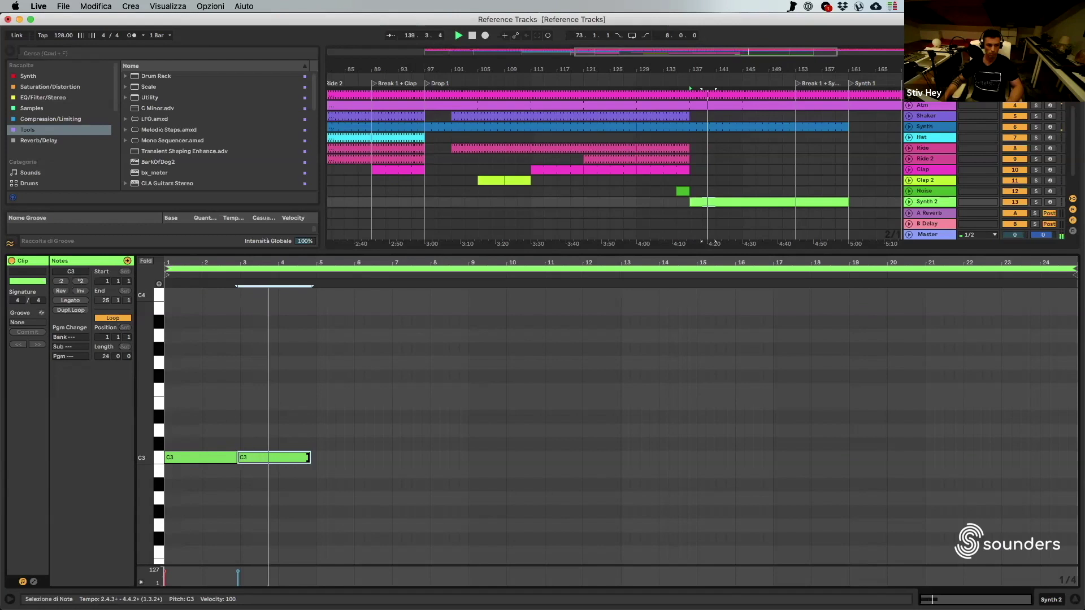
drag(308, 457, 318, 457)
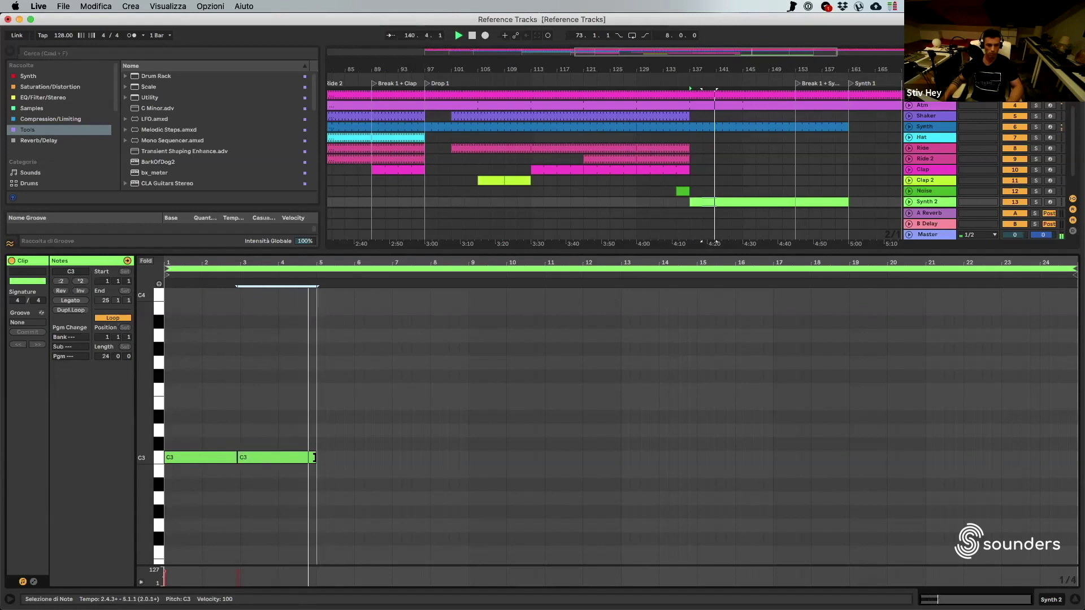
key(super+d)
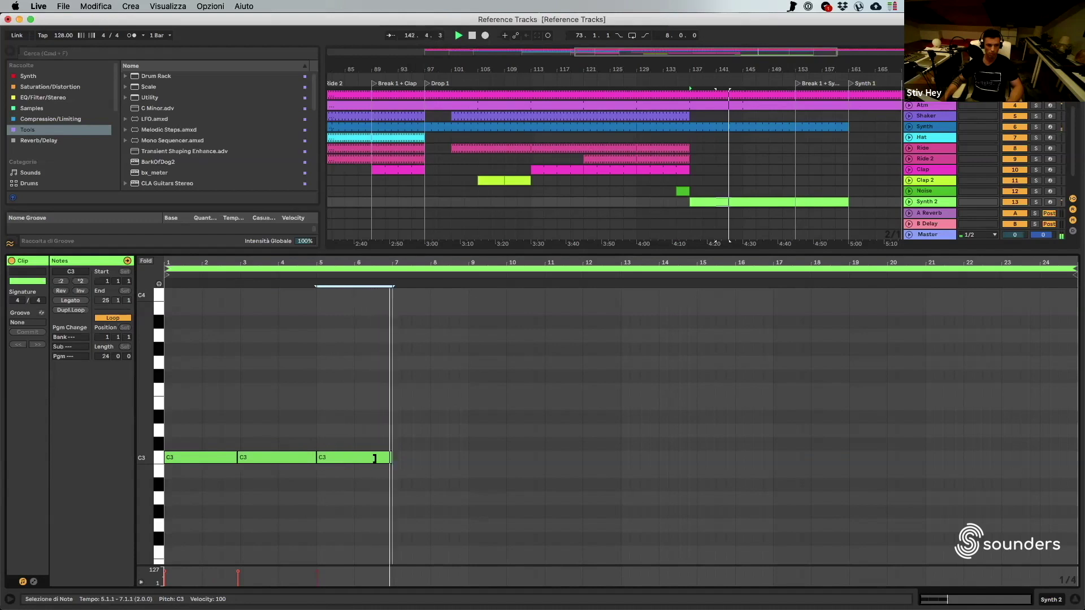
mouse_move(391, 457)
mouse_down()
mouse_move(376, 457)
mouse_move(421, 464)
mouse_move(402, 463)
mouse_up()
key(super+d)
key(super+d)
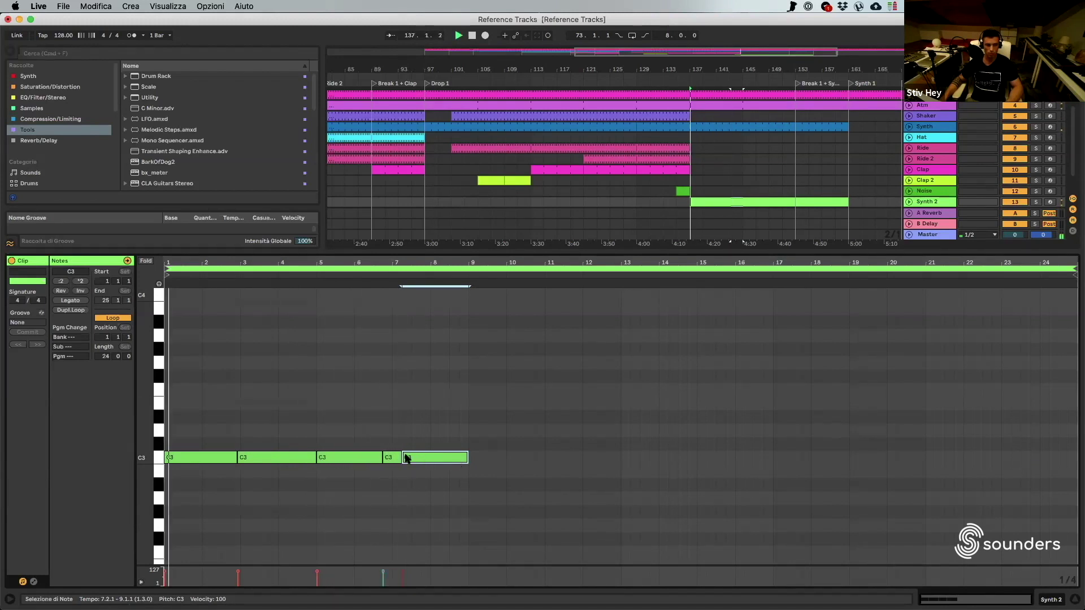
drag(403, 458, 393, 458)
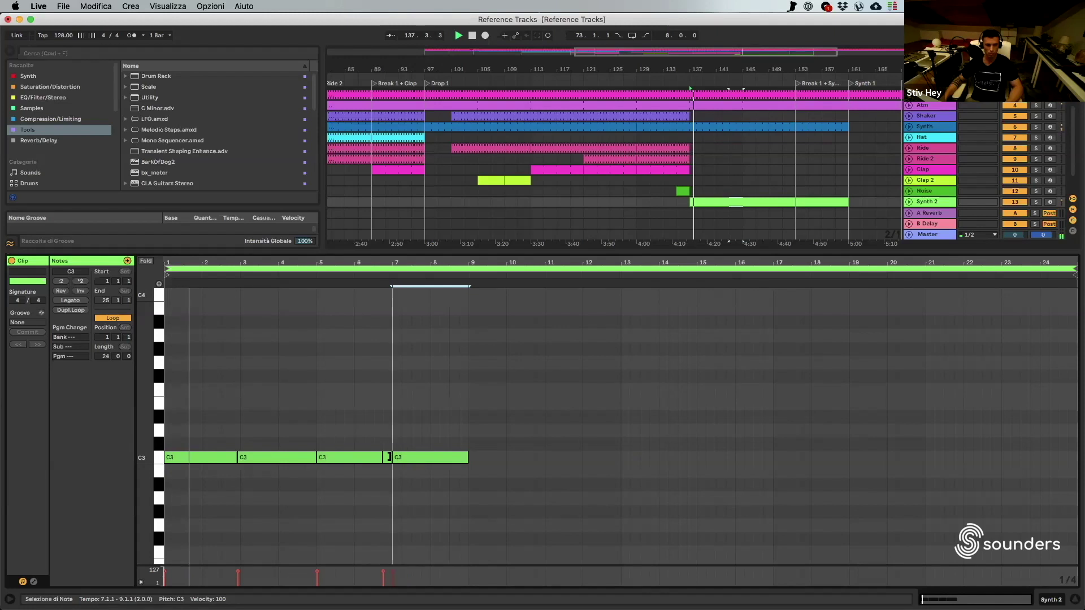
click(370, 275)
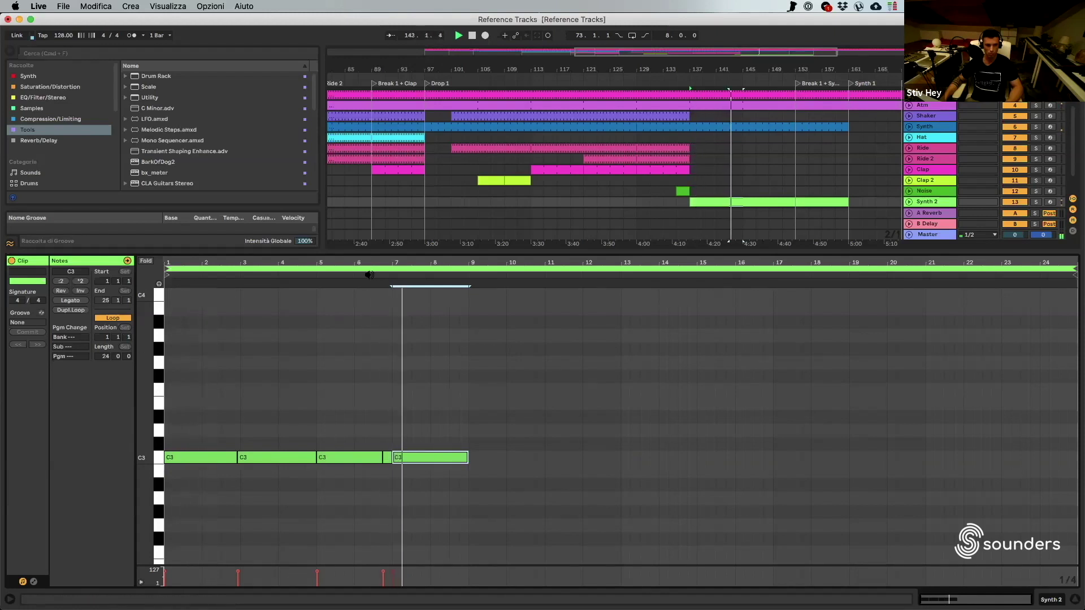
drag(1074, 268, 472, 302)
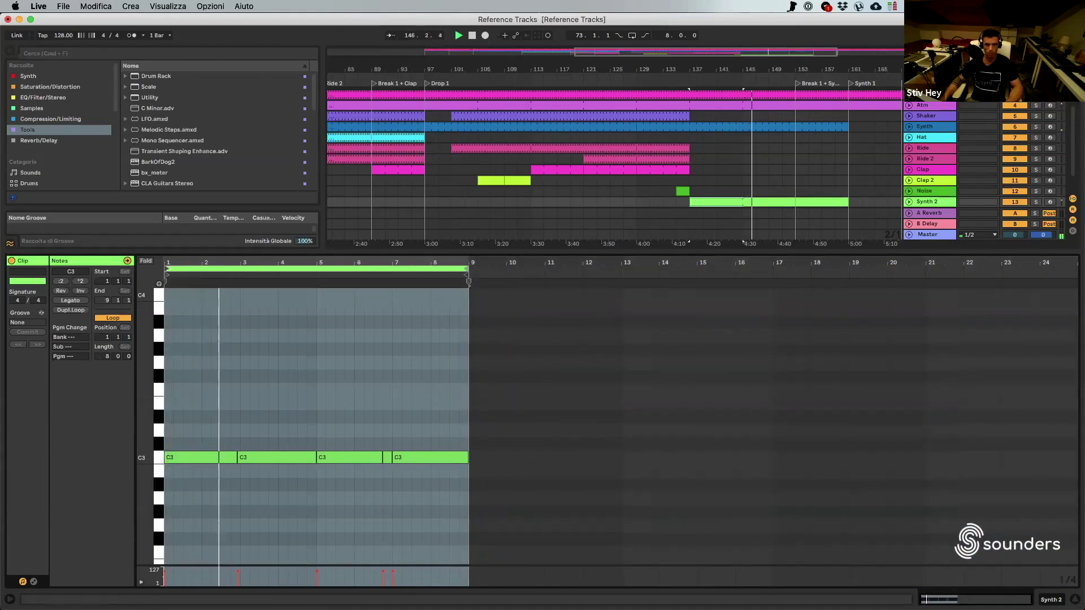
- Copy the Shaker clip that starts at bar 101 to bar 145 and trim the copy to end at bar 161
scroll(776, 129, down, 4)
click(682, 117)
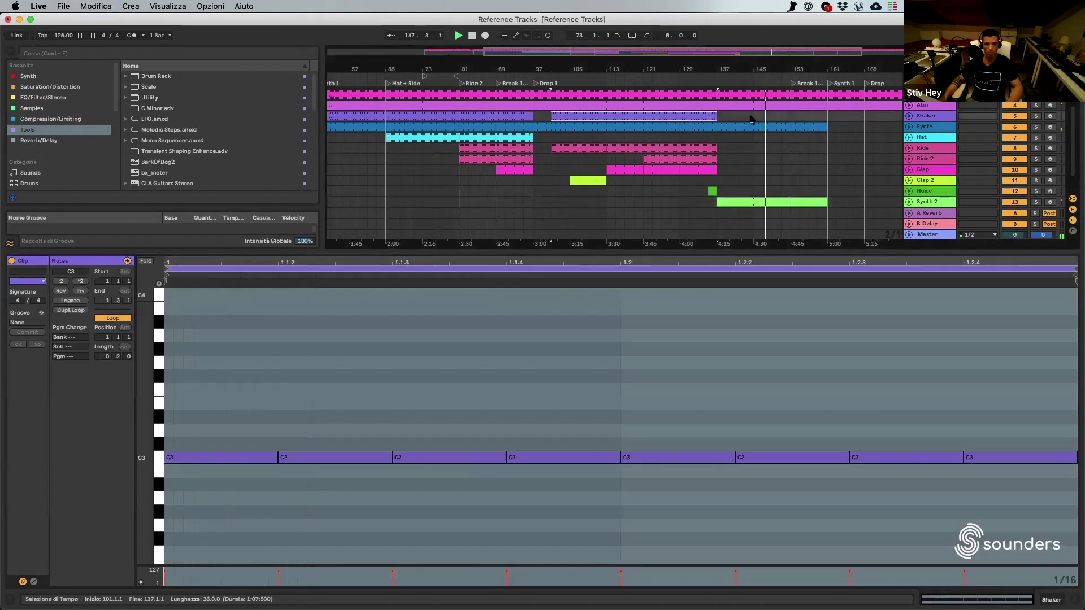
click(754, 115)
key(super+v)
scroll(814, 120, right, 5)
drag(743, 119, 647, 121)
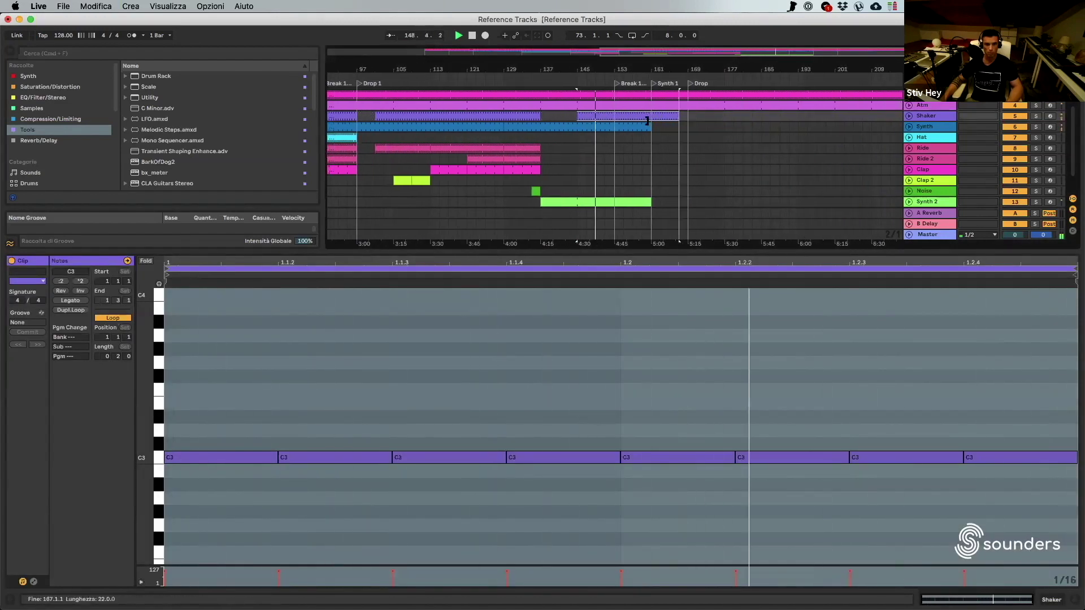
- Inspect the notes of the Synth 2 clip and close the clip view
click(619, 200)
click(831, 457)
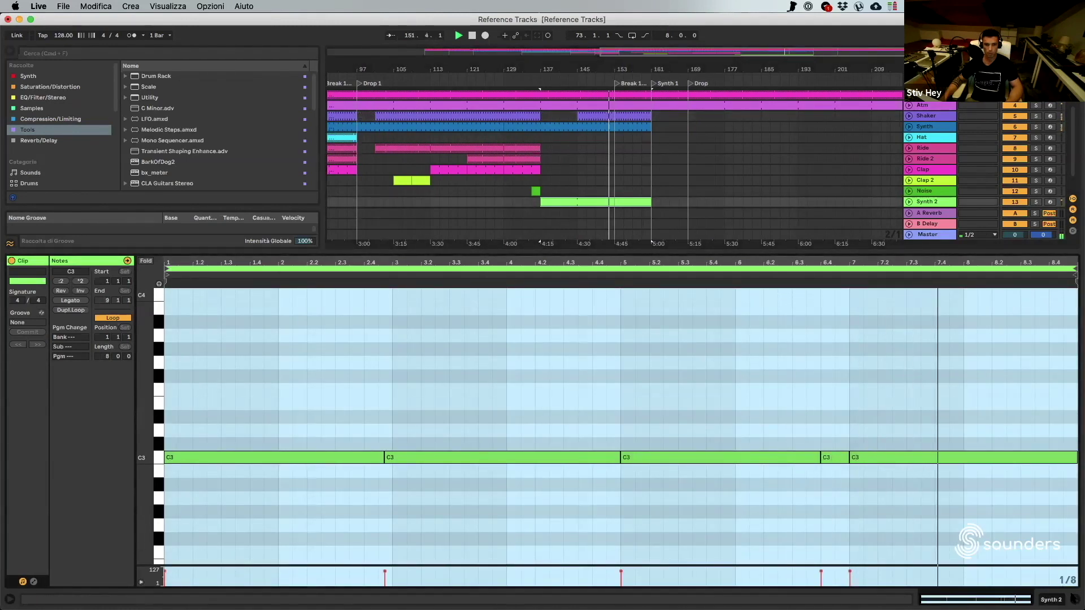
key(super+alt+l)
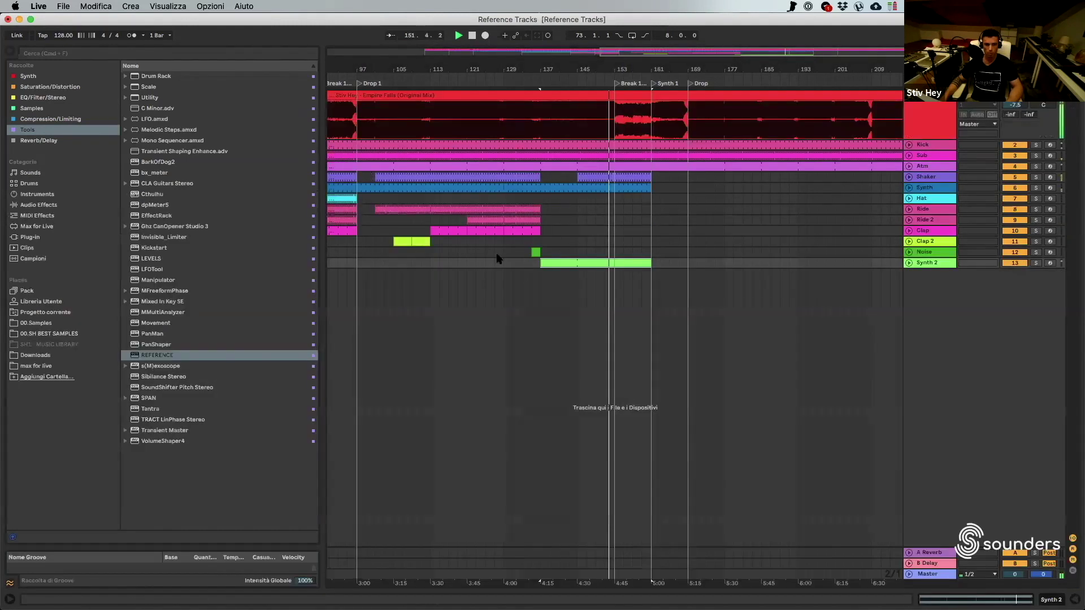
- Paste the Noise clip at bar 149, extend it to bar 153, and trim the last Shaker clip to end at bar 153
click(601, 252)
key(super+v)
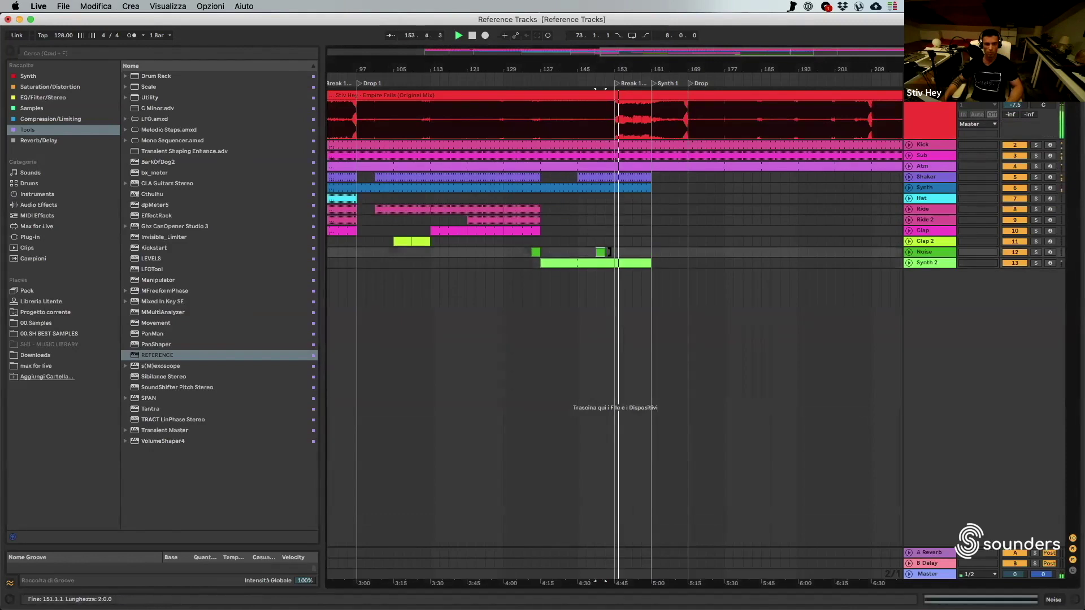
drag(602, 252, 614, 252)
drag(645, 177, 615, 177)
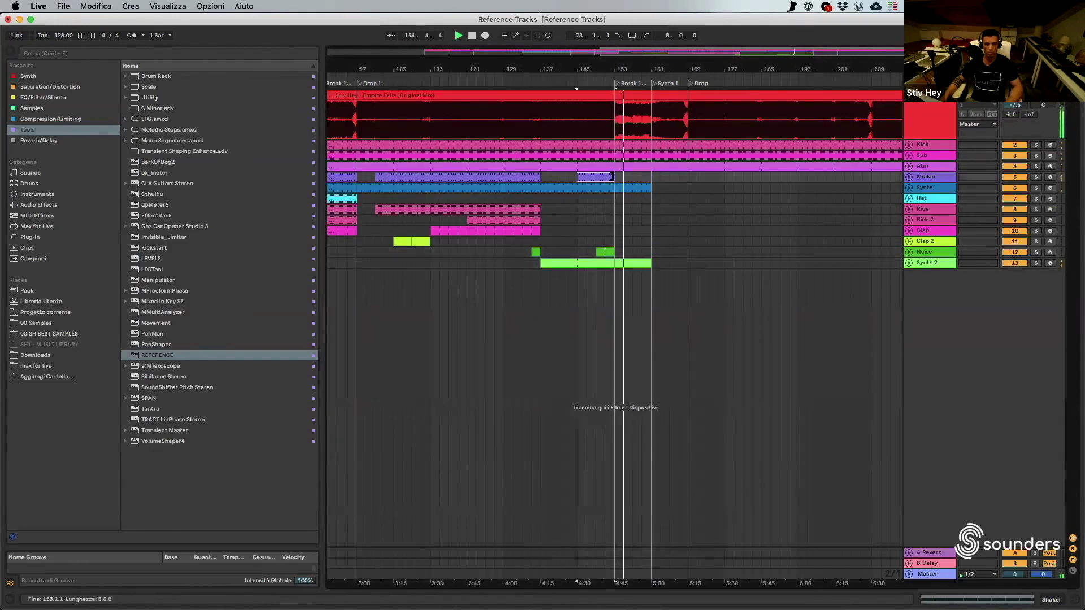
- Add a new MIDI track below Synth 2 and name it Snare Roll
click(926, 241)
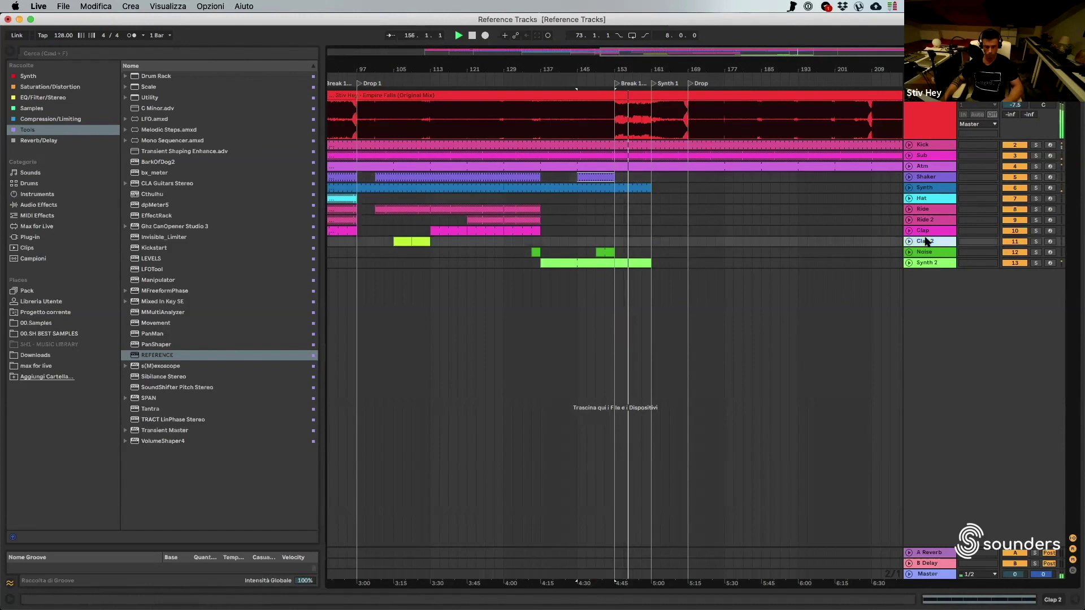
click(592, 335)
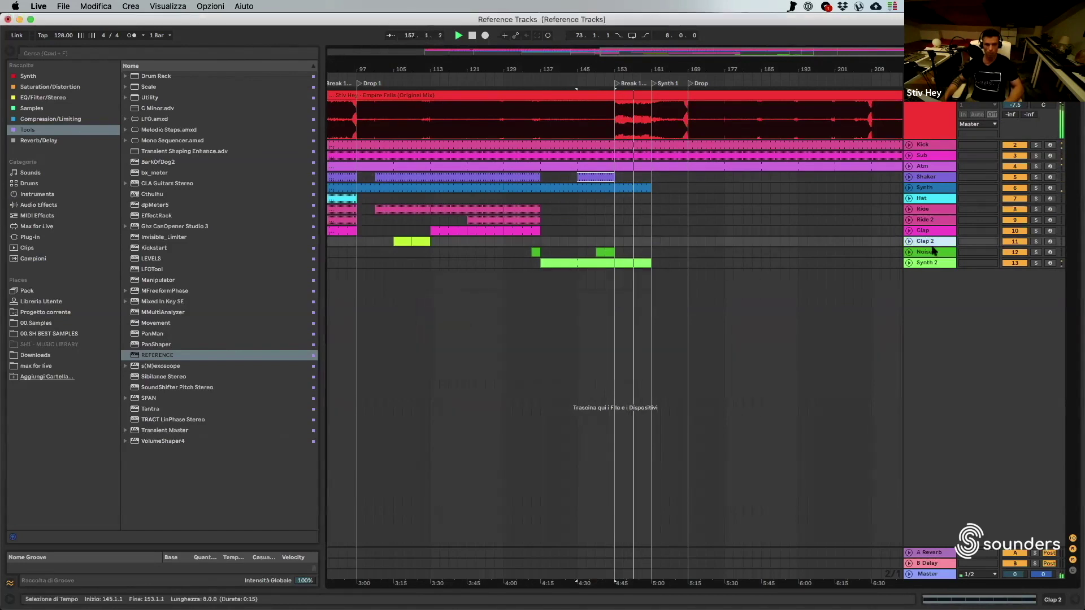
click(929, 262)
key(super+shift+t)
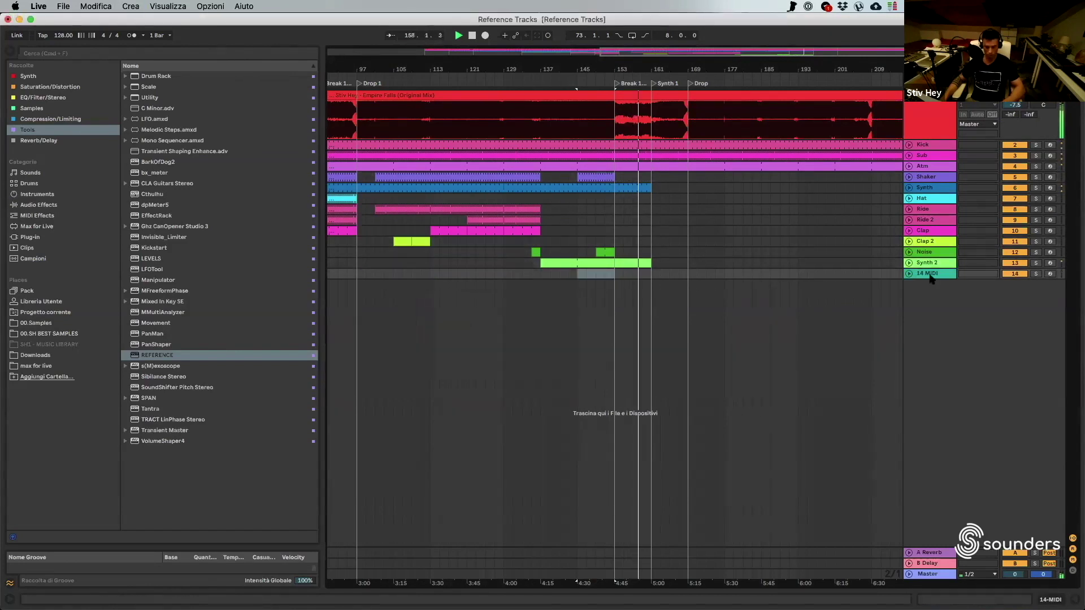
key(super+r)
text(S)
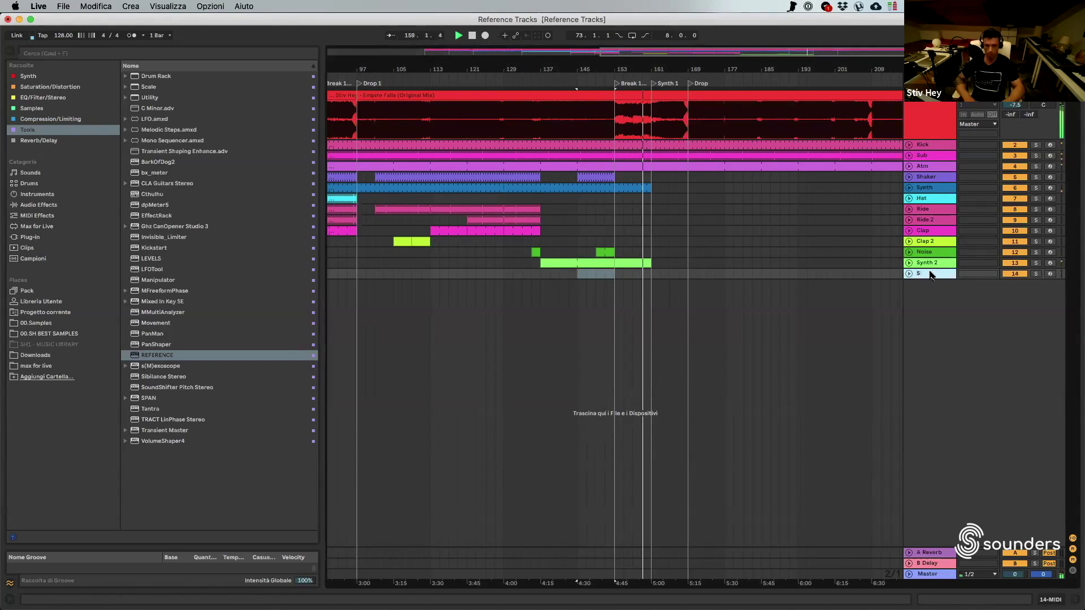
text(nare Roll)
key(Return)
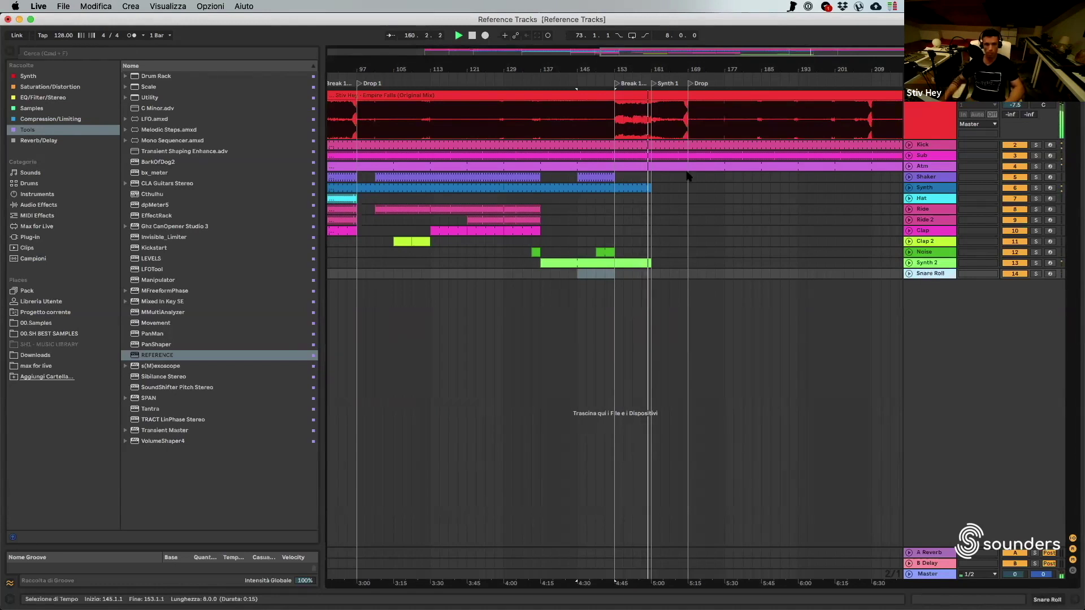
- Copy the Shaker clip that starts at bar 145 to bar 161
click(608, 175)
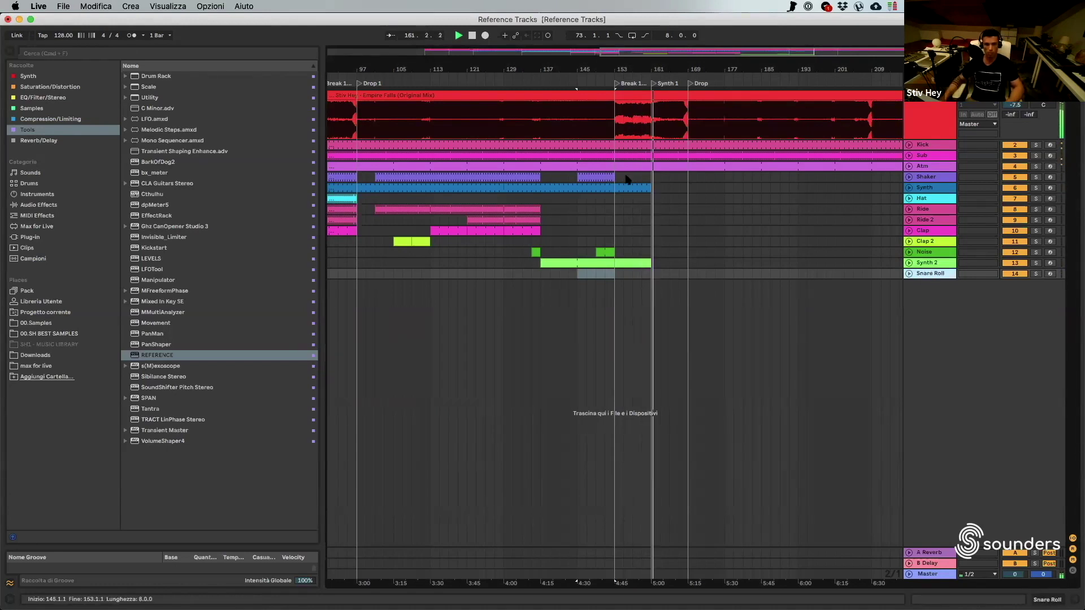
key(super+c)
click(650, 178)
key(super+v)
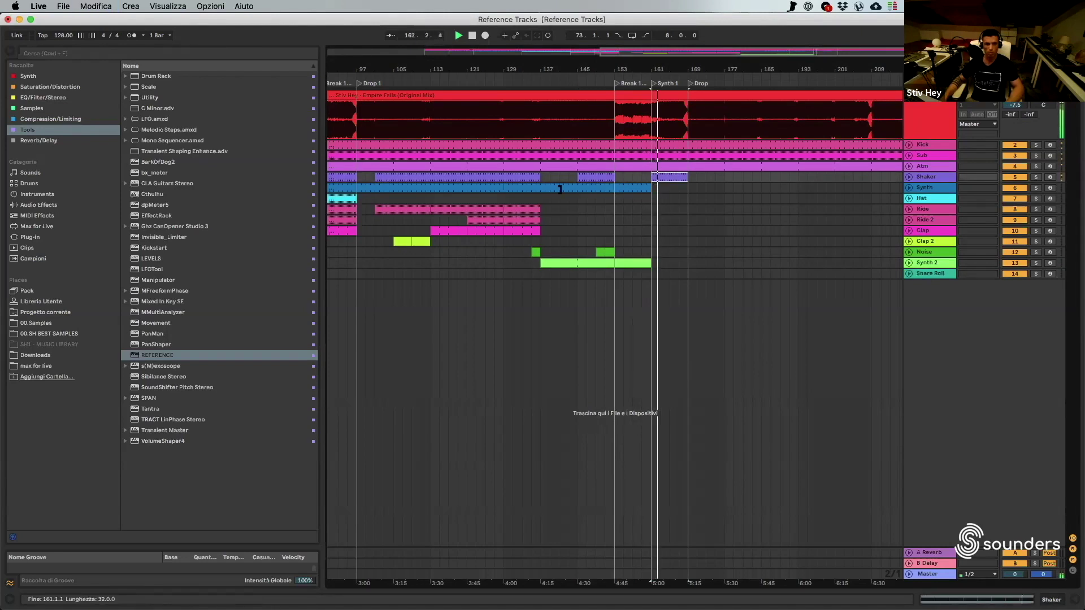
- Trim the Synth part to end at bar 137 and place an 8-bar copy of its clip from bar 161 to 169
drag(559, 189, 539, 188)
key(super+c)
click(661, 187)
key(super+v)
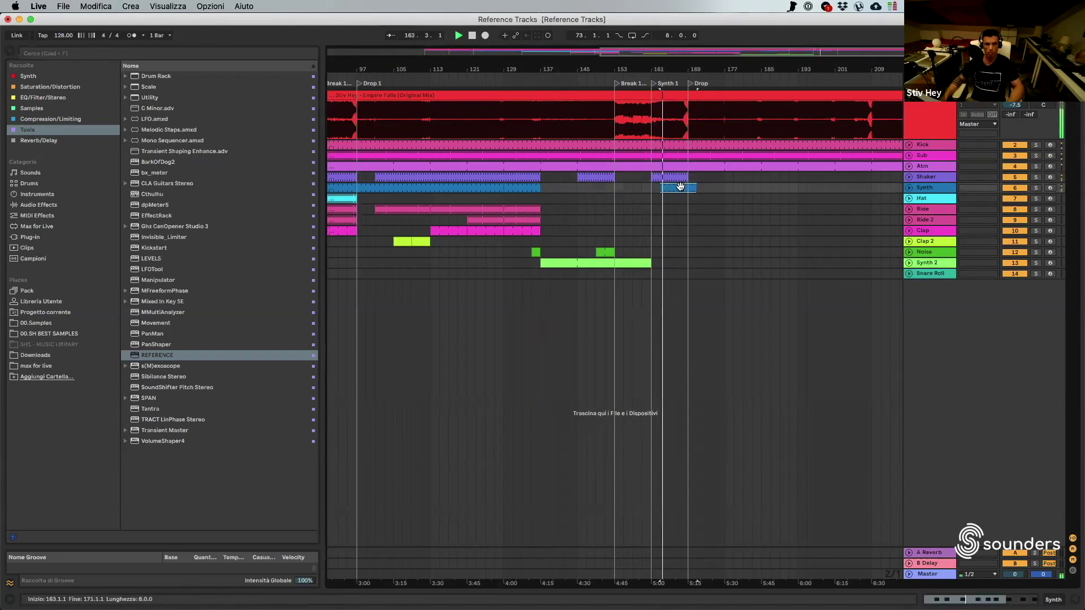
drag(680, 186, 670, 188)
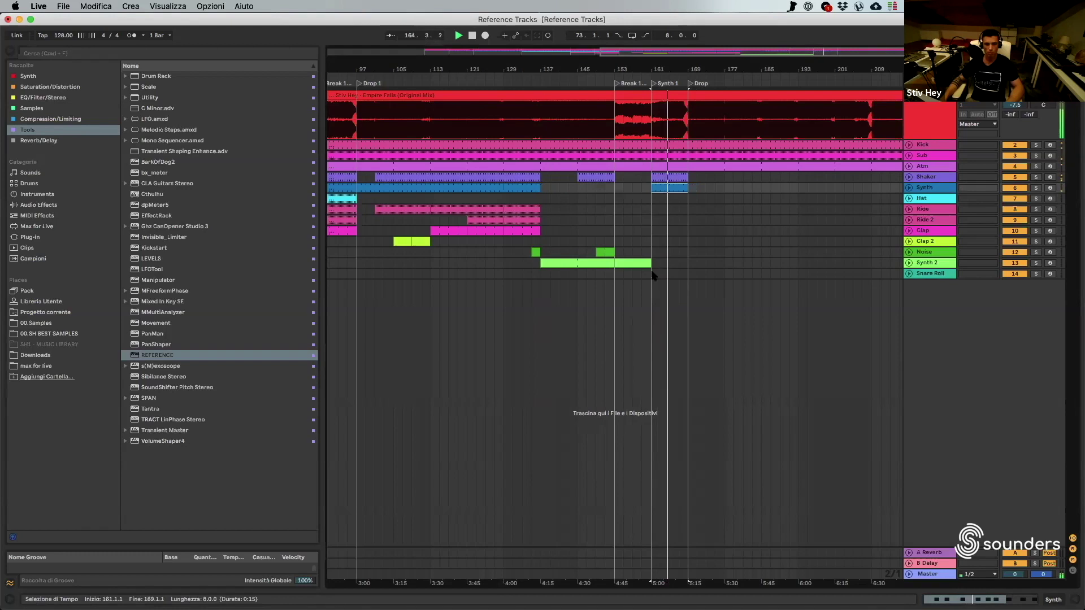
- Insert an empty MIDI clip on the Snare Roll track from bar 161 to 169 and close the clip view
drag(652, 274, 687, 273)
key(super+shift+m)
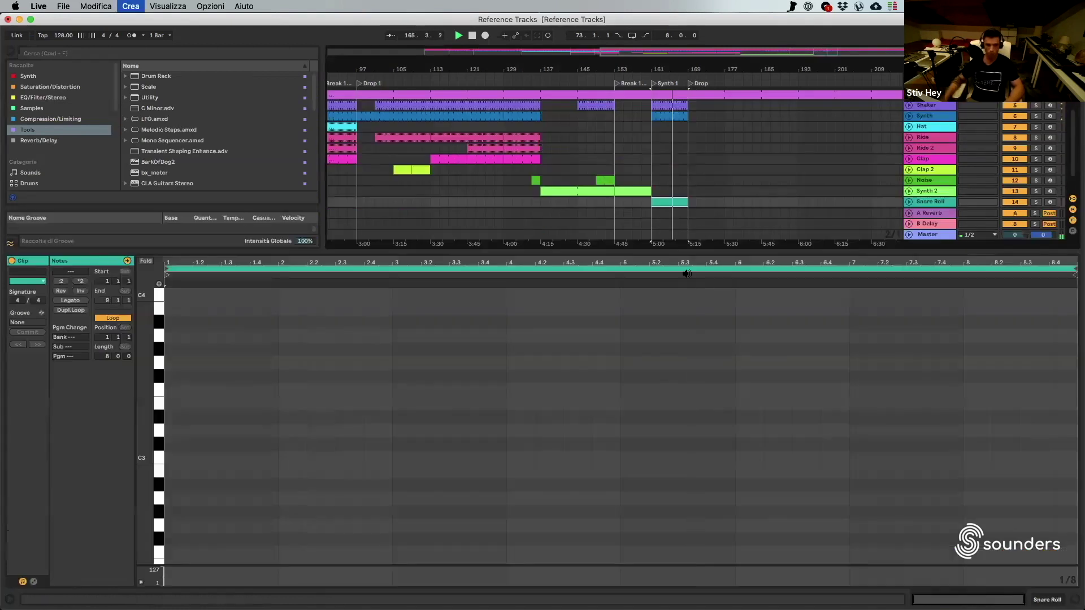
click(1075, 600)
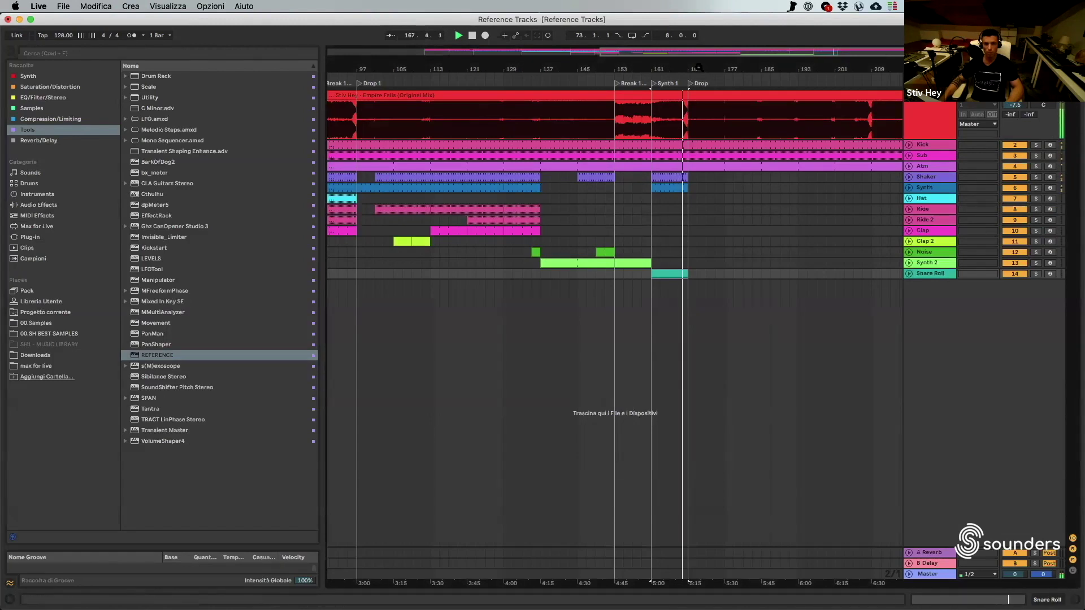
- Set the fixed grid to 1 Bar and delete bar 168, just before the Drop, on the Kick through Ride tracks
drag(702, 77, 685, 177)
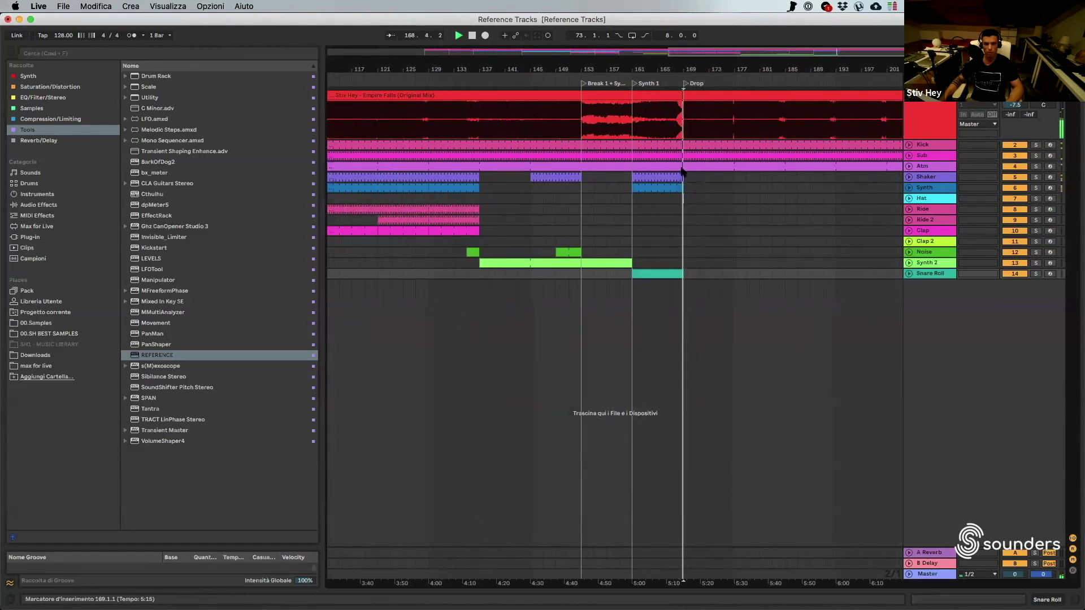
right_click(697, 207)
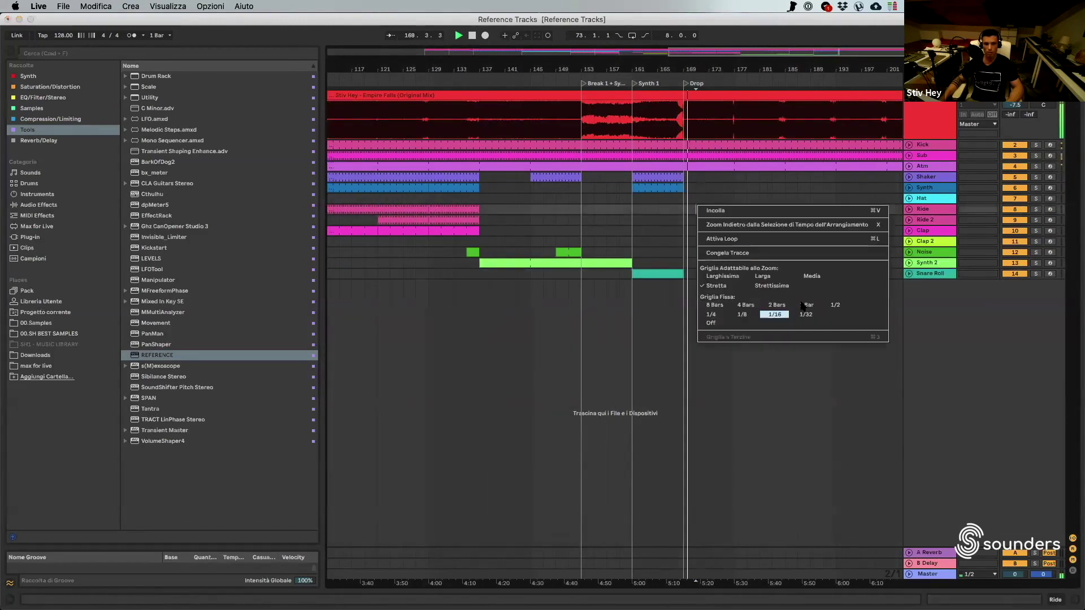
click(709, 162)
drag(677, 71, 685, 148)
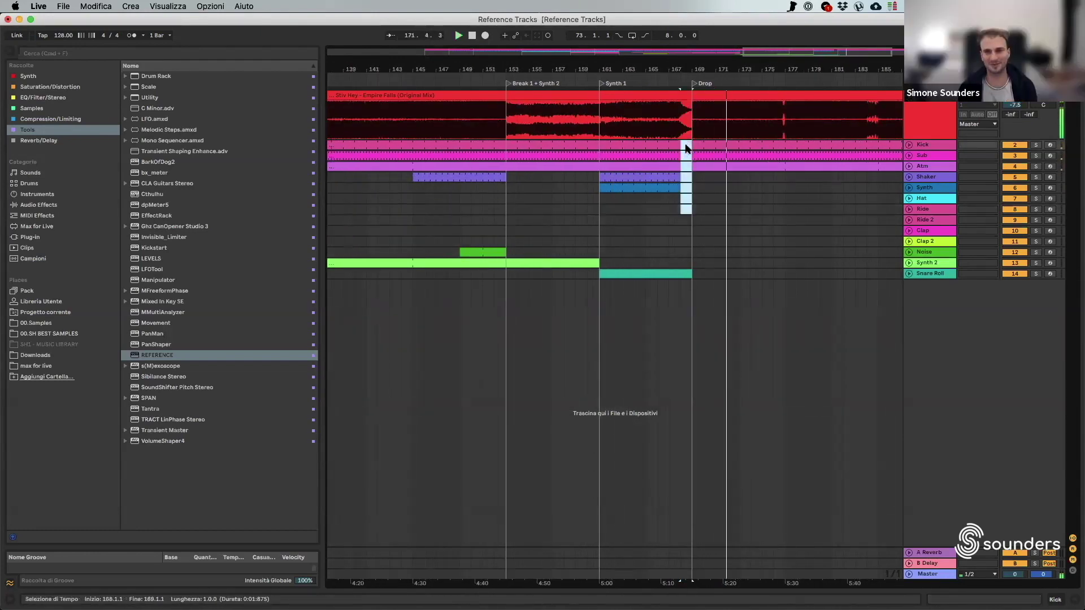
key(Delete)
click(728, 187)
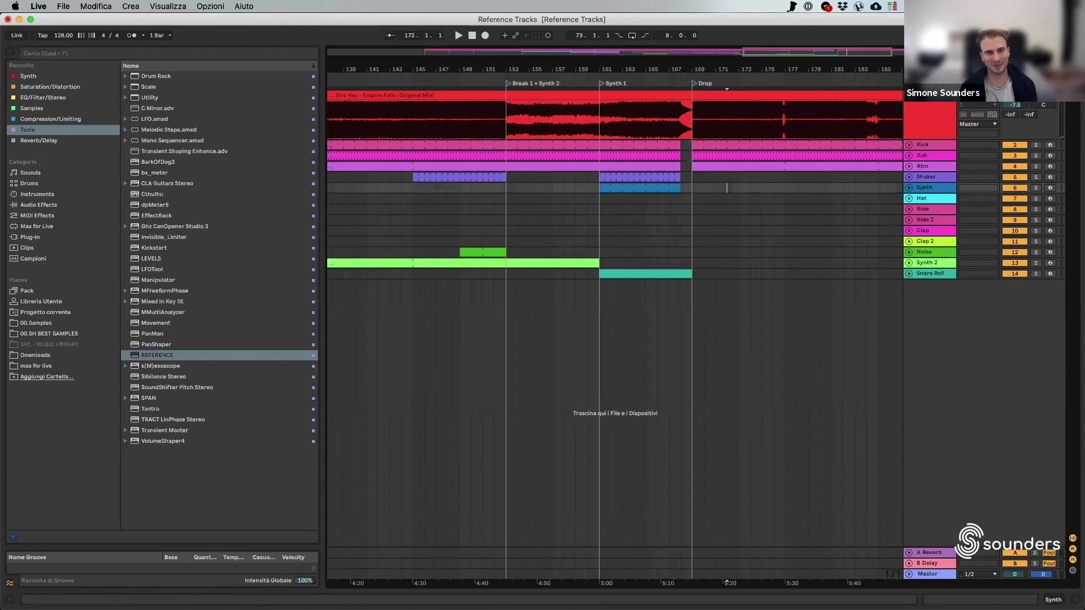
scroll(751, 305, down, 10)
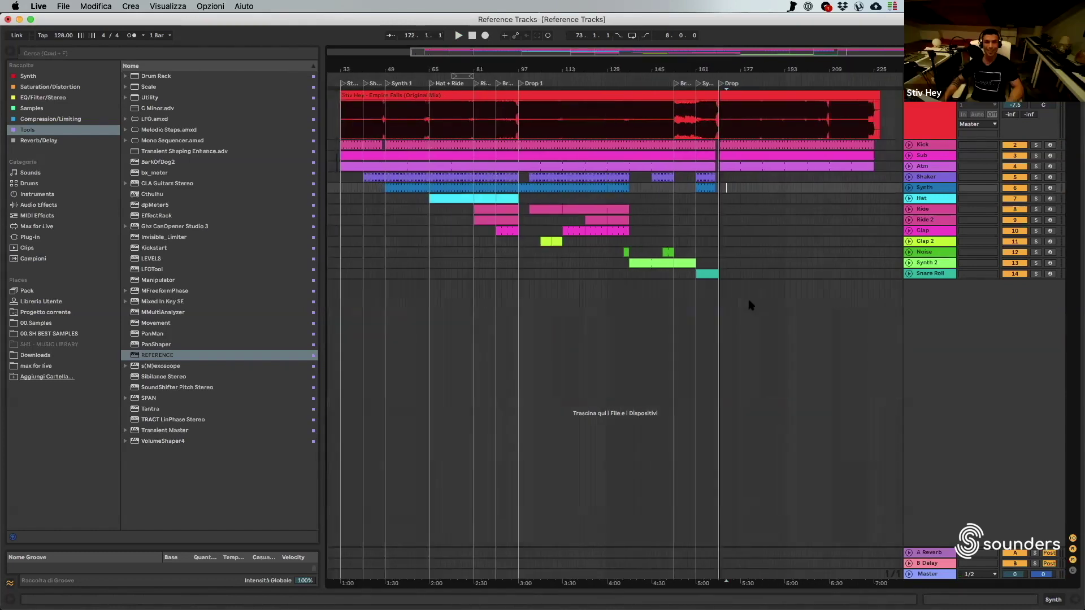
scroll(750, 305, down, 2)
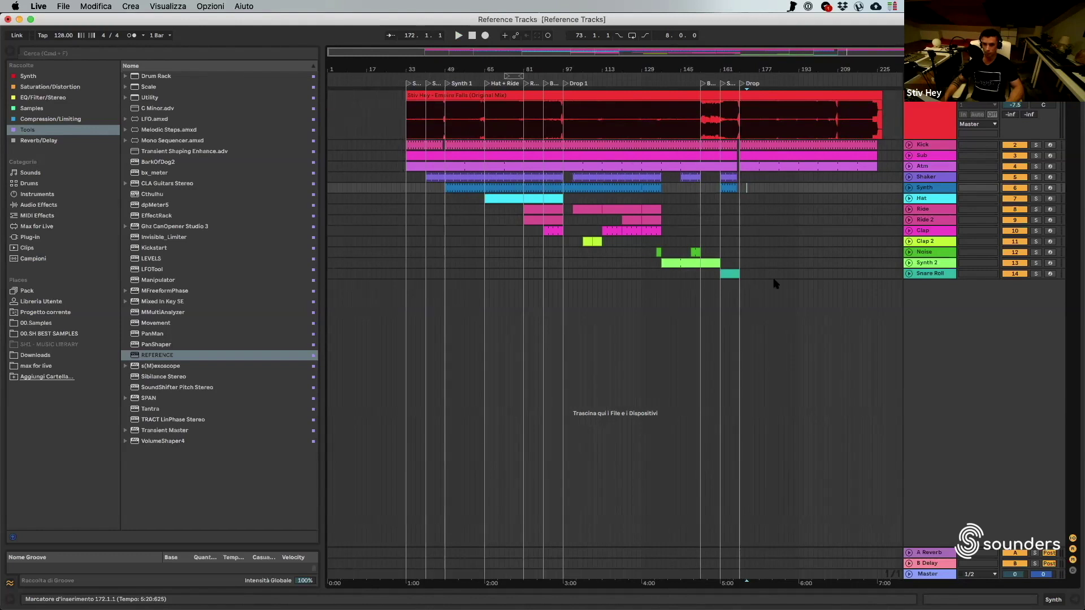
click(918, 173)
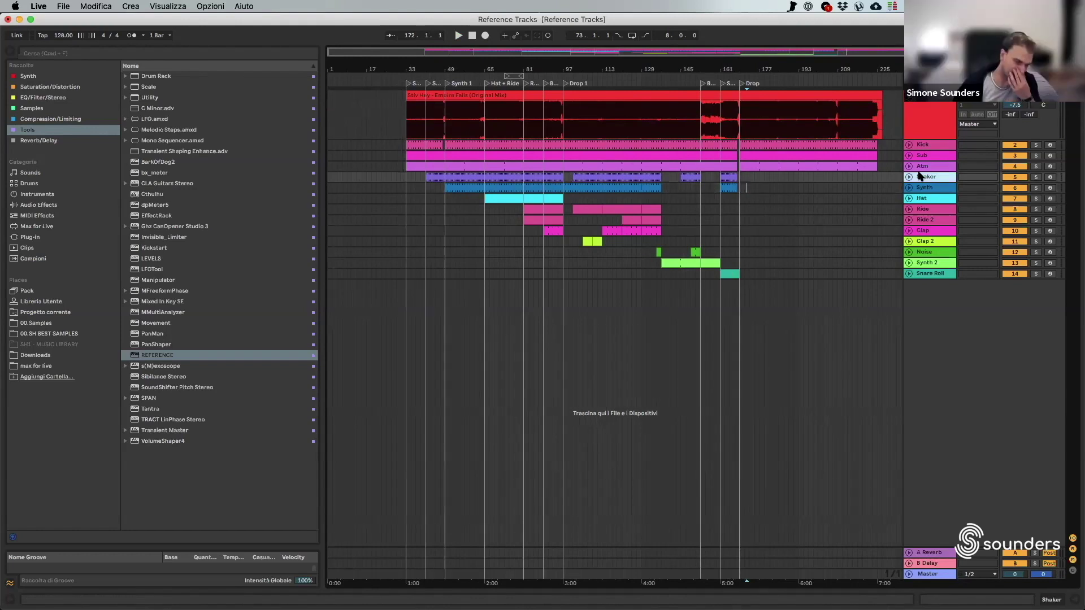